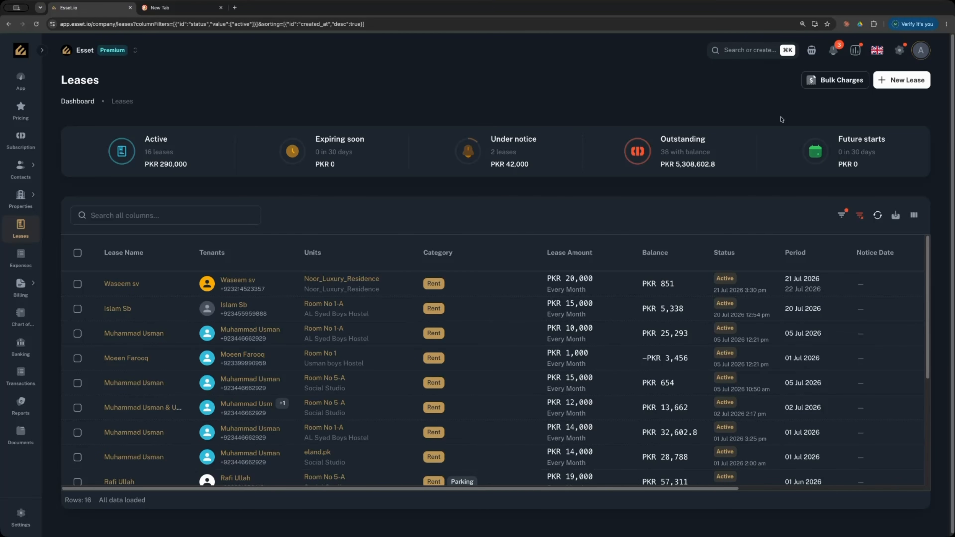
- Open the Leases page and review the active leases' tenants, units, categories, amounts, balances and statuses
{"action": "left_click", "coordinate": [21, 227]}
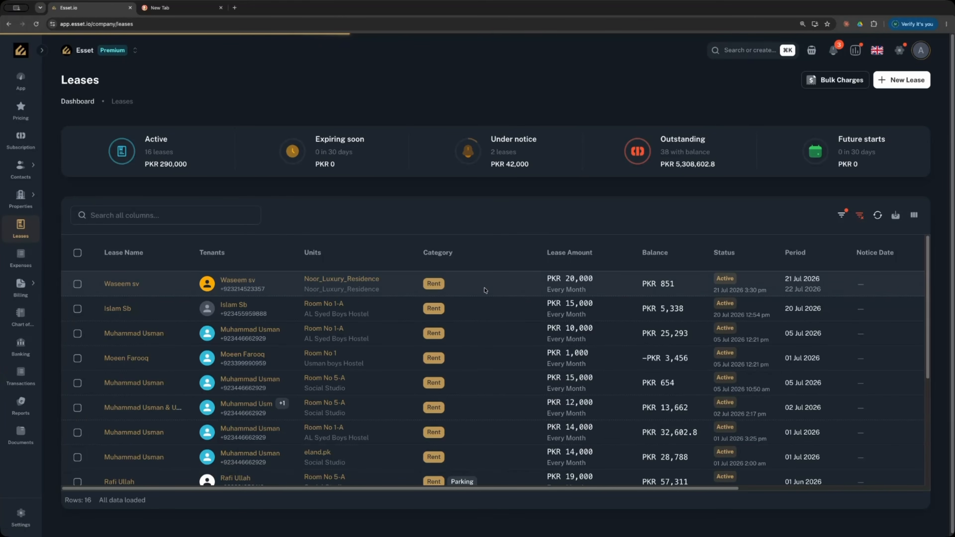
{"action": "scroll", "coordinate": [476, 308], "scroll_direction": "down", "scroll_amount": 1}
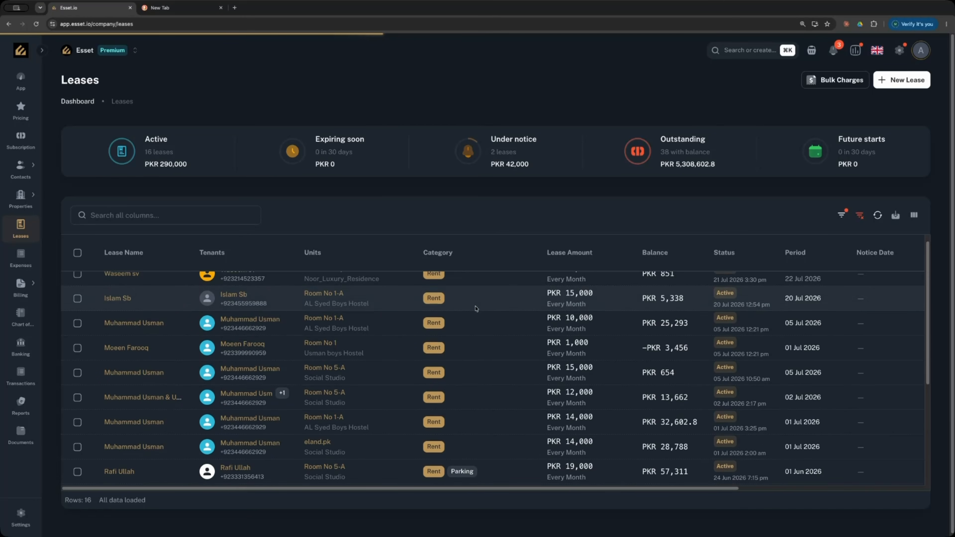
{"action": "scroll", "coordinate": [476, 308], "scroll_direction": "down", "scroll_amount": 5}
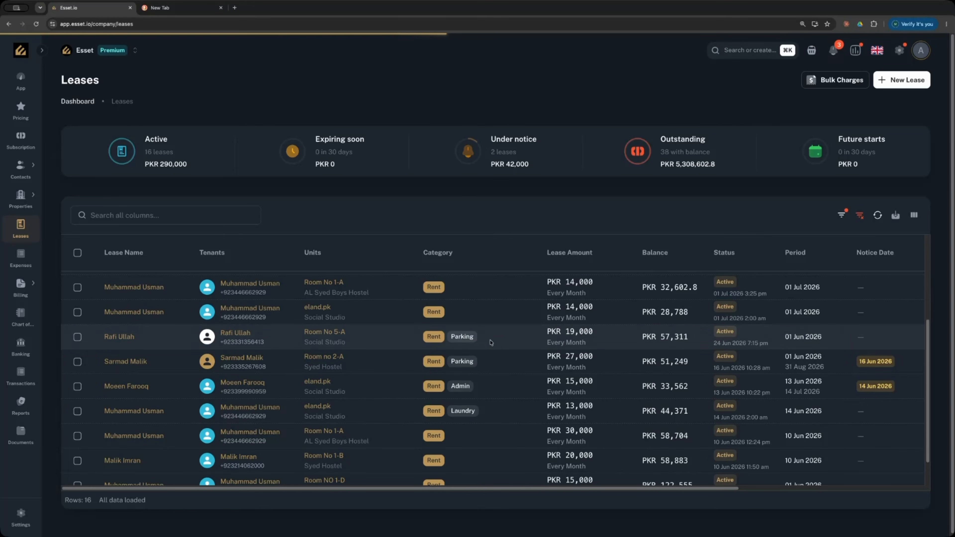
{"action": "scroll", "coordinate": [489, 343], "scroll_direction": "down", "scroll_amount": 2}
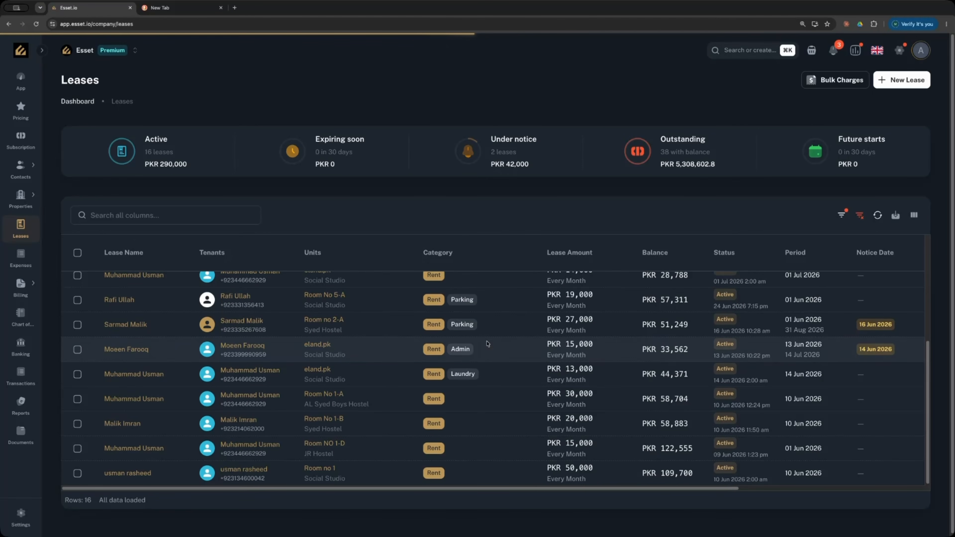
{"action": "scroll", "coordinate": [496, 348], "scroll_direction": "up", "scroll_amount": 5}
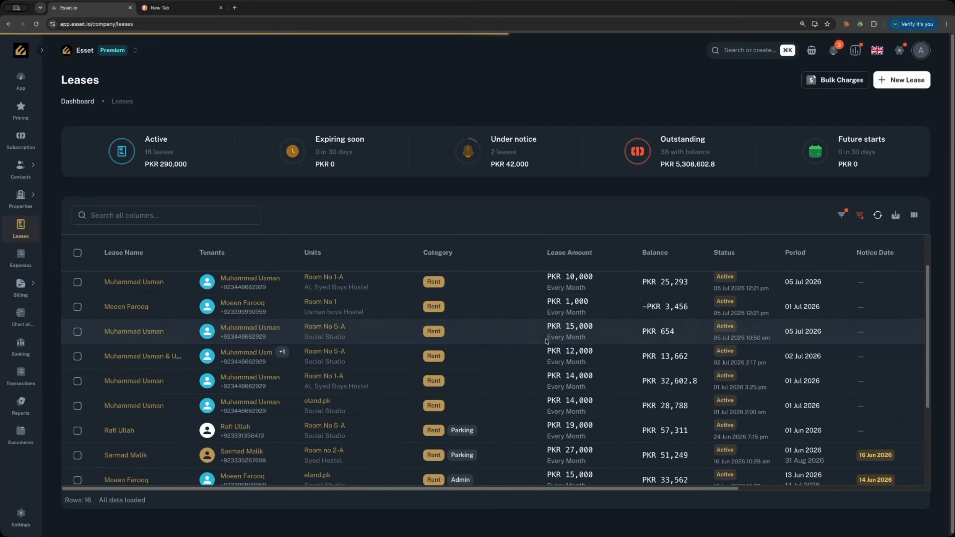
{"action": "left_click_drag", "start_coordinate": [546, 339], "coordinate": [598, 341]}
{"action": "left_click", "coordinate": [598, 341]}
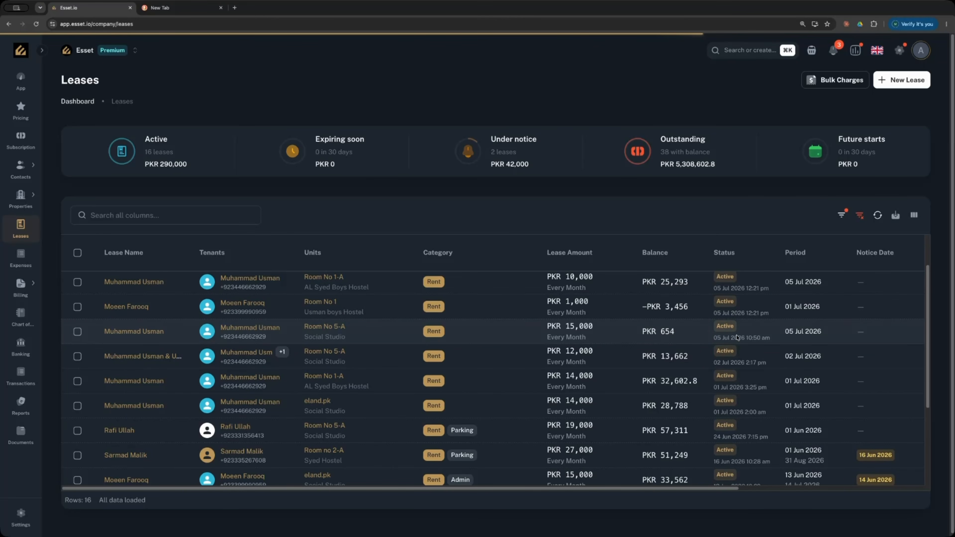
{"action": "scroll", "coordinate": [808, 395], "scroll_direction": "down", "scroll_amount": 1}
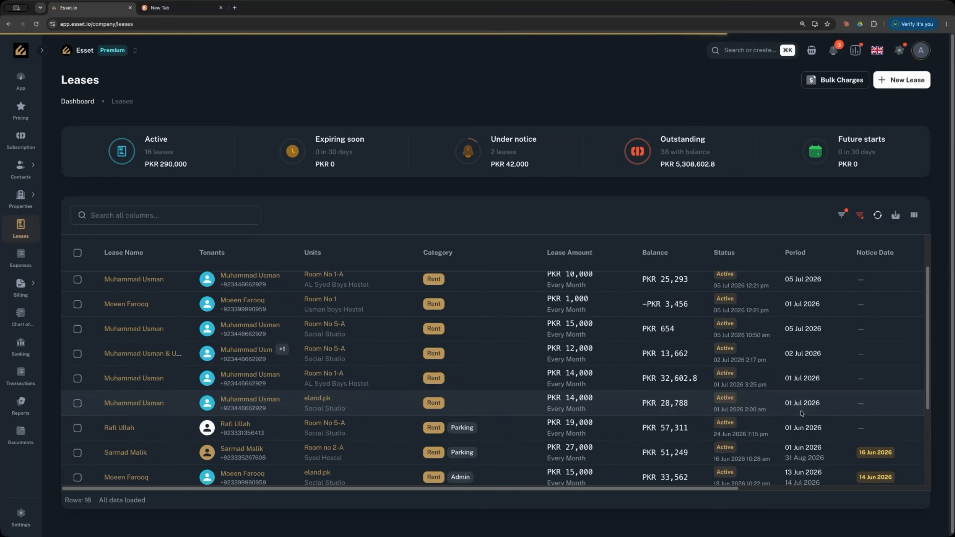
- Examine the leases table's period, notice date, next invoice date, late fees and next increase date columns
{"action": "scroll", "coordinate": [798, 335], "scroll_direction": "right", "scroll_amount": 3}
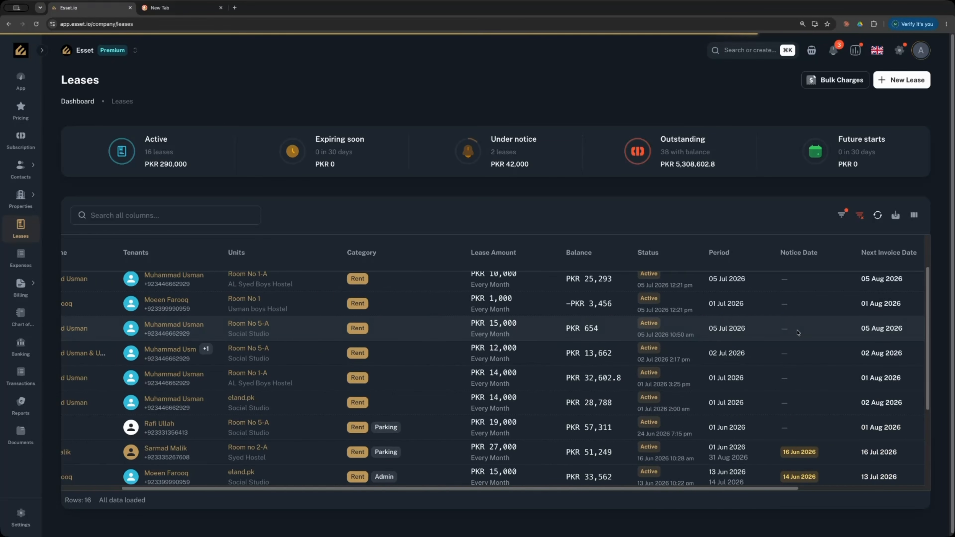
{"action": "scroll", "coordinate": [799, 338], "scroll_direction": "right", "scroll_amount": 3}
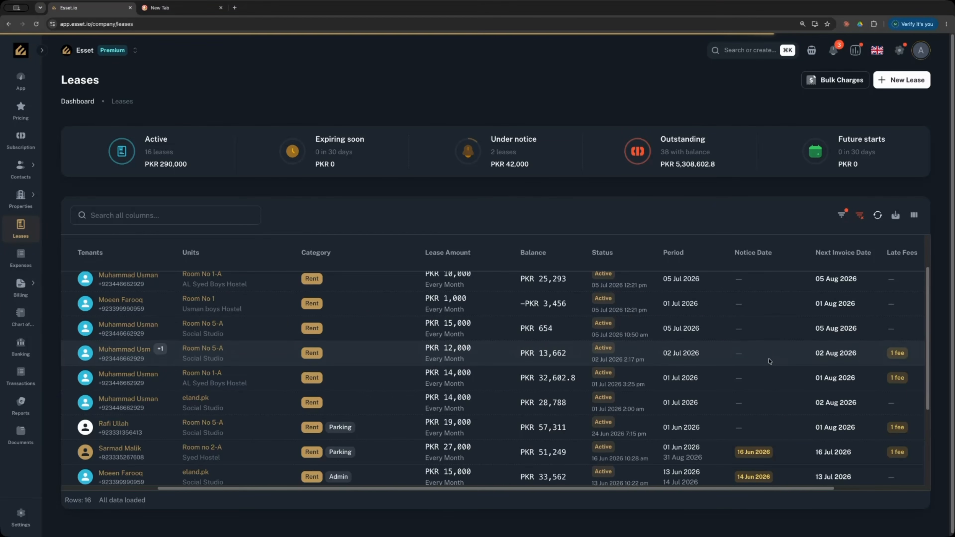
{"action": "scroll", "coordinate": [767, 457], "scroll_direction": "right", "scroll_amount": 4}
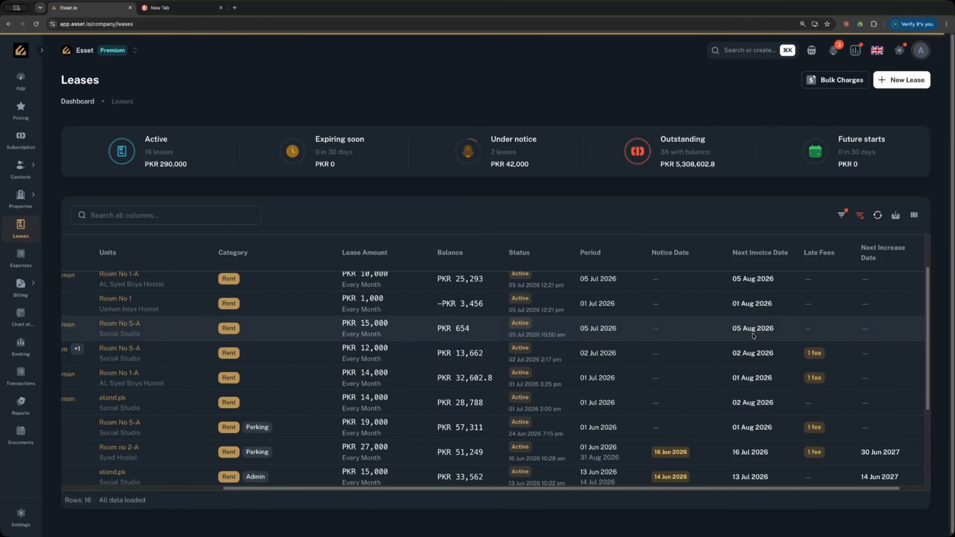
{"action": "scroll", "coordinate": [754, 336], "scroll_direction": "right", "scroll_amount": 1}
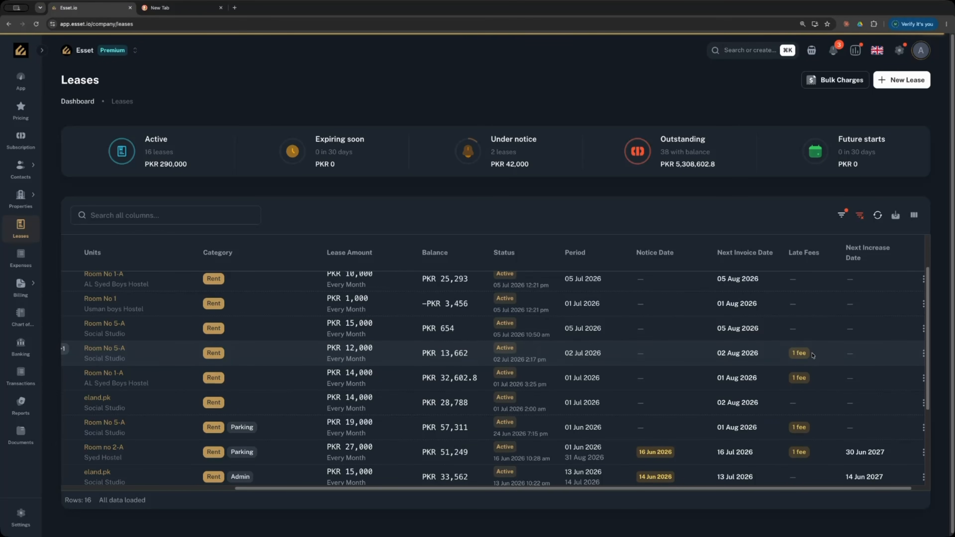
{"action": "scroll", "coordinate": [813, 355], "scroll_direction": "right", "scroll_amount": 1}
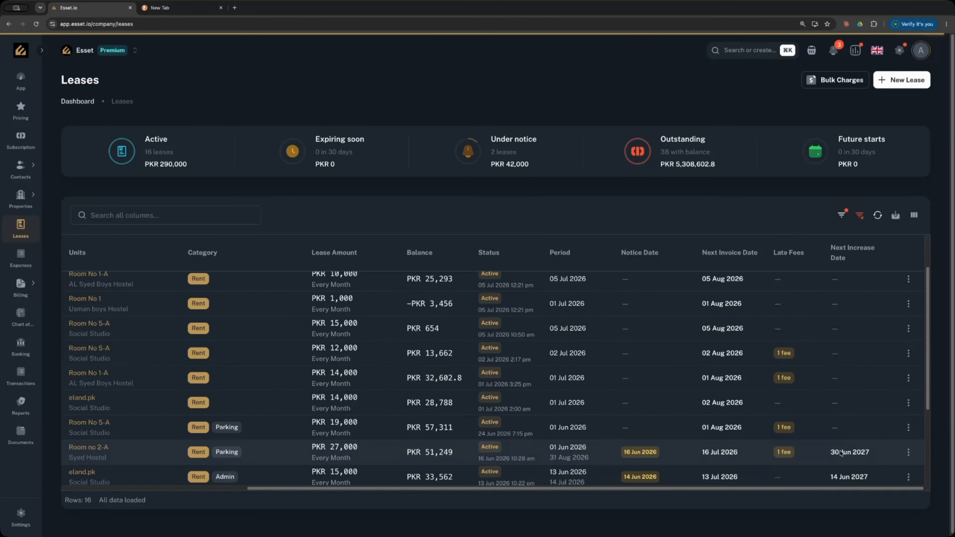
{"action": "scroll", "coordinate": [771, 452], "scroll_direction": "left", "scroll_amount": 6}
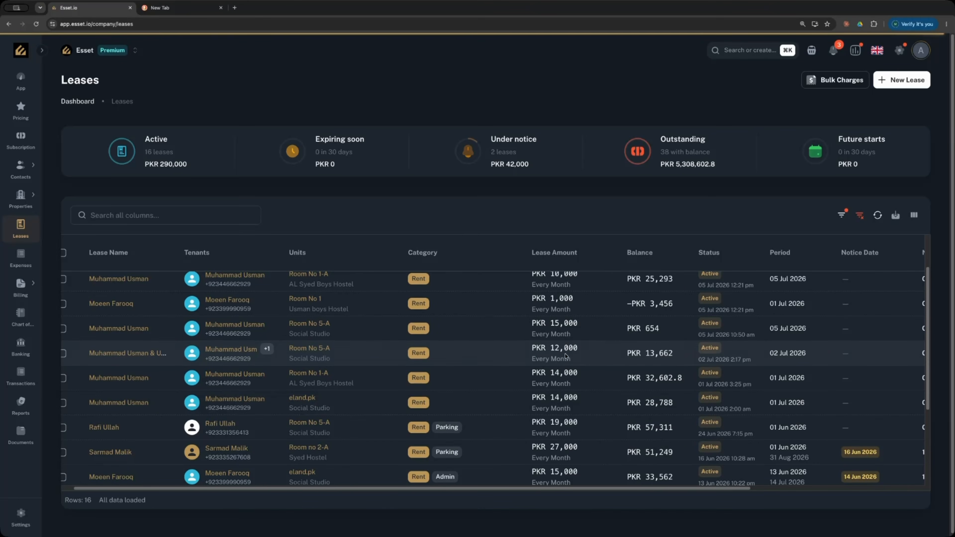
{"action": "scroll", "coordinate": [646, 339], "scroll_direction": "right", "scroll_amount": 5}
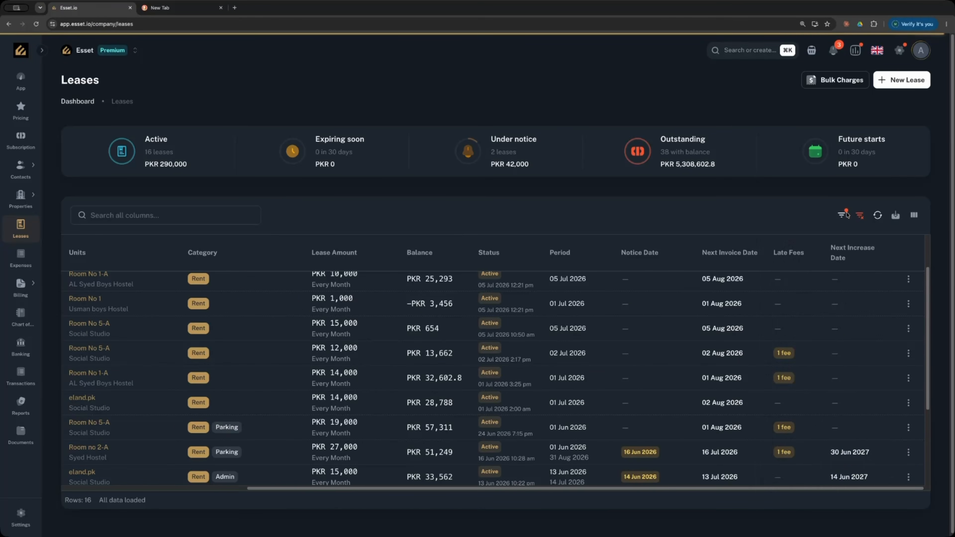
- Open the lease filters and limit the period to Today
{"action": "left_click", "coordinate": [842, 215]}
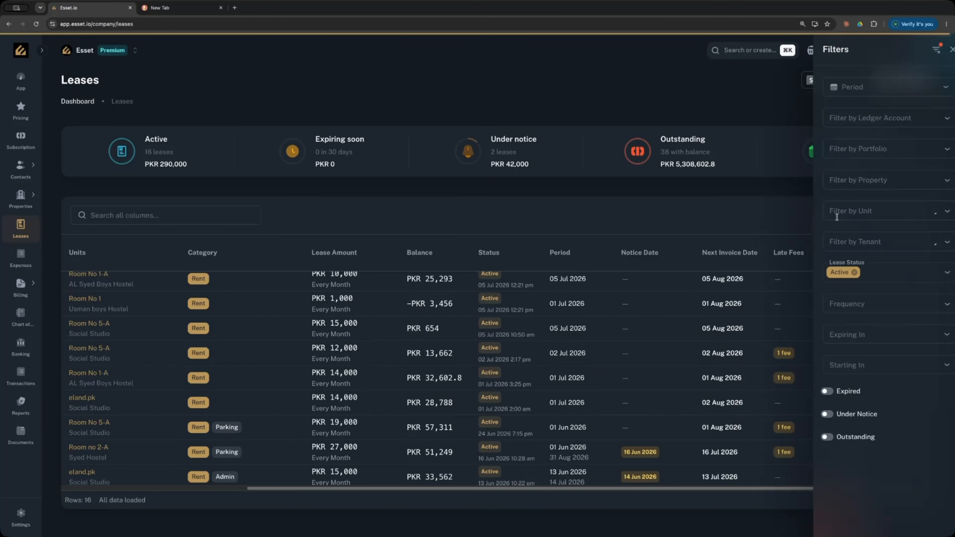
{"action": "left_click", "coordinate": [839, 89]}
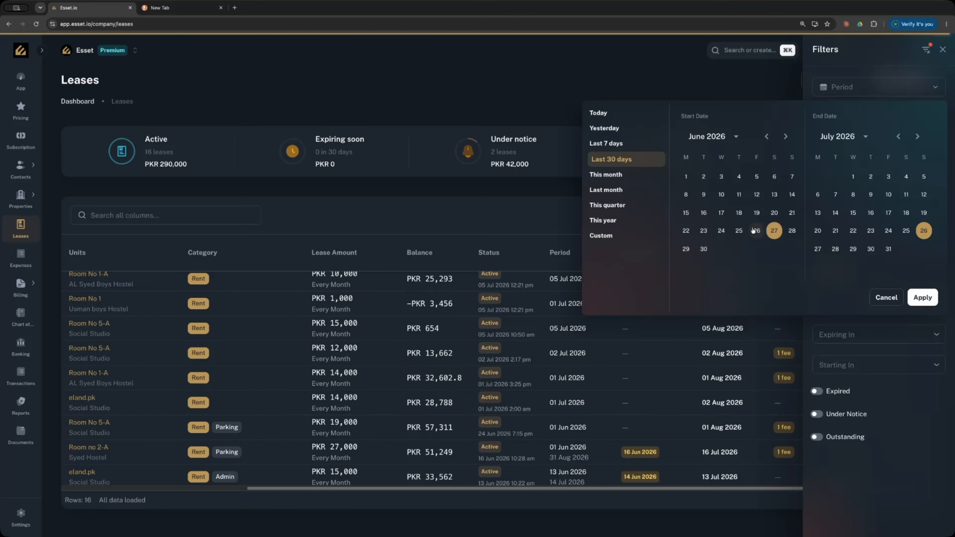
{"action": "left_click", "coordinate": [599, 112]}
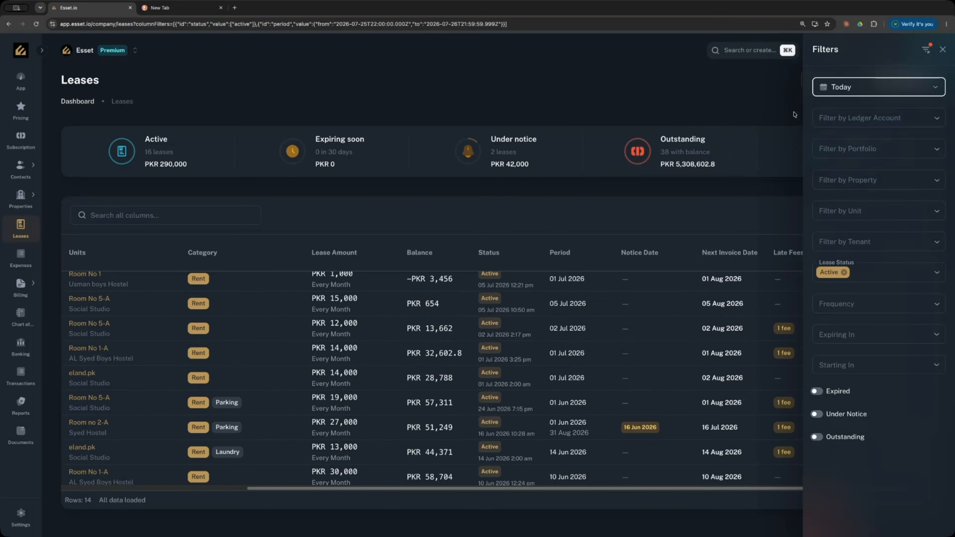
- Check the period filter's preset and custom date ranges, and reset the lease filters
{"action": "left_click", "coordinate": [829, 94]}
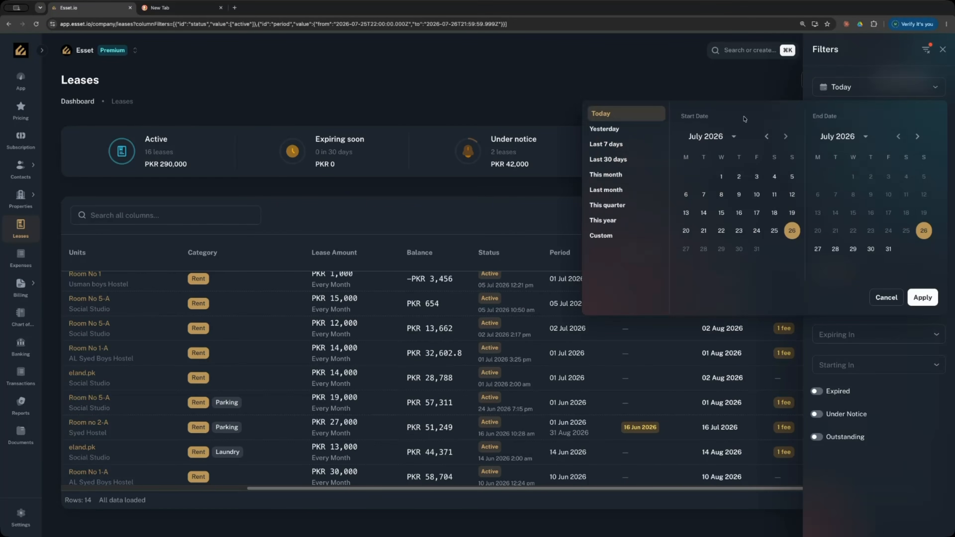
{"action": "left_click", "coordinate": [549, 108]}
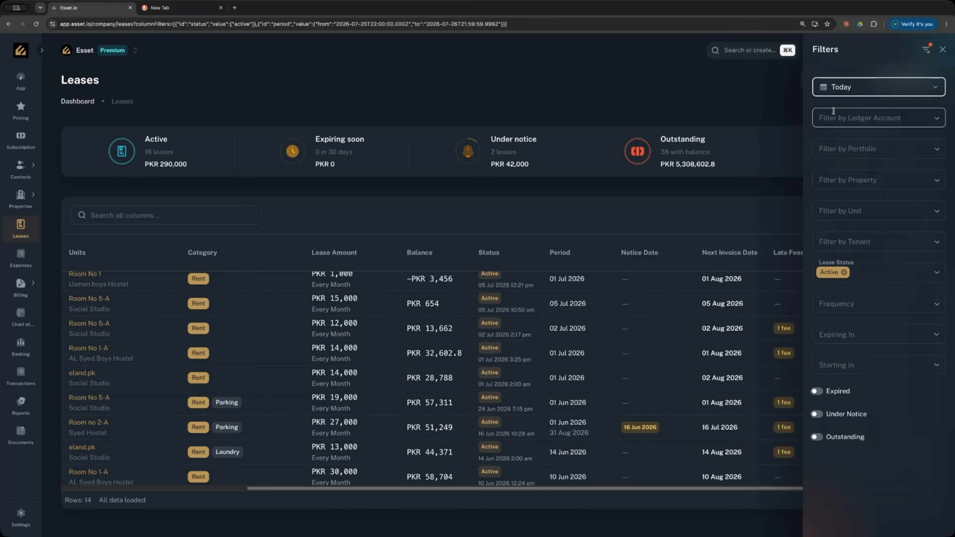
{"action": "left_click", "coordinate": [842, 92]}
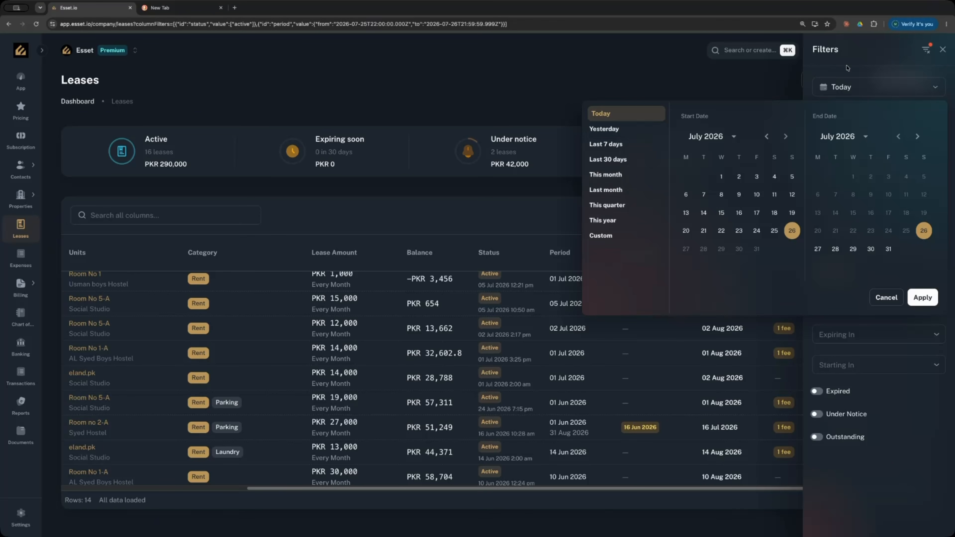
{"action": "key", "text": "Escape"}
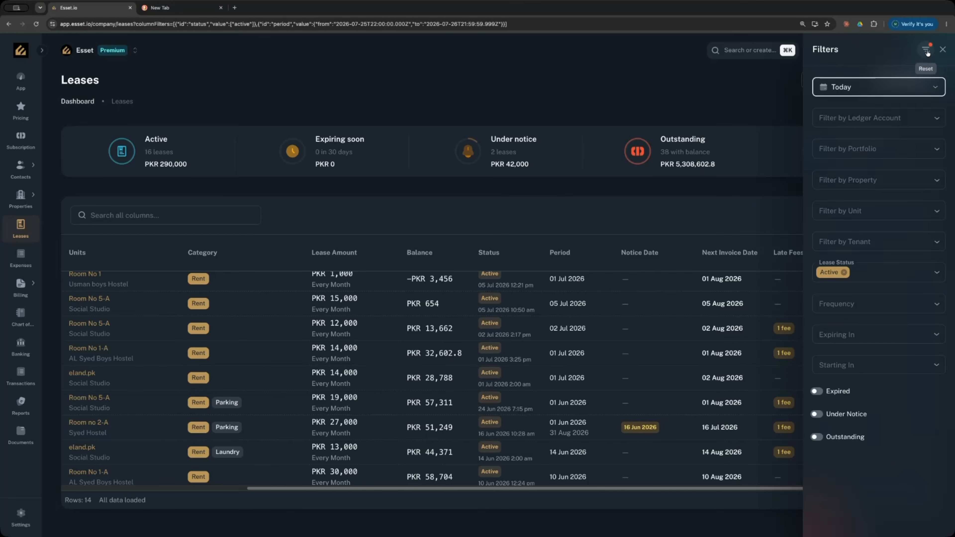
{"action": "left_click", "coordinate": [926, 50]}
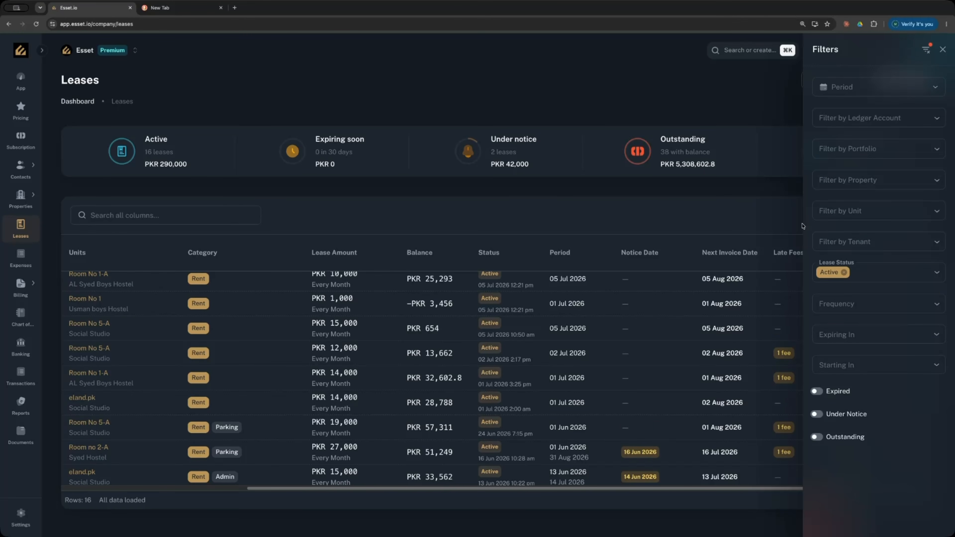
- Filter the leases by the Parking income ledger account, and clear that account from the filter again
{"action": "left_click", "coordinate": [851, 118]}
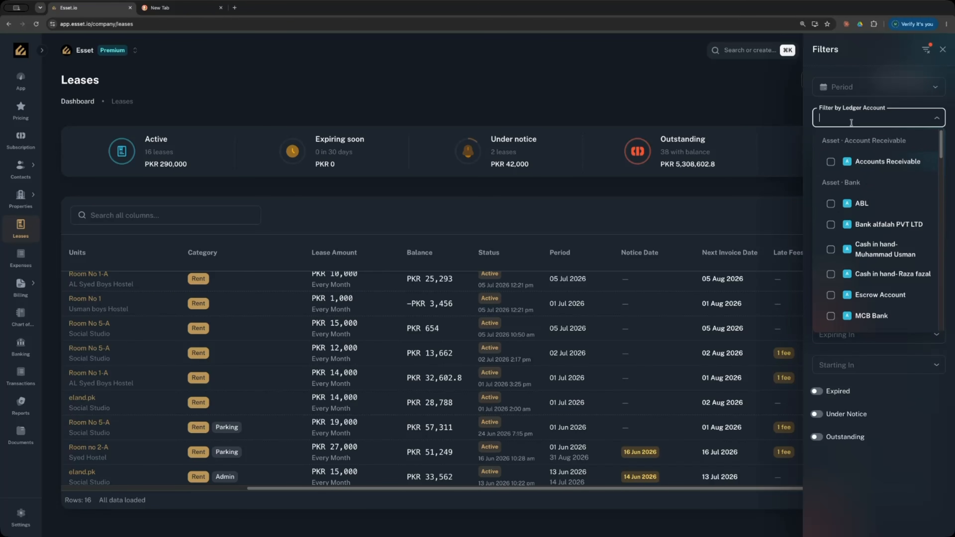
{"action": "scroll", "coordinate": [845, 217], "scroll_direction": "down", "scroll_amount": 5}
{"action": "scroll", "coordinate": [844, 216], "scroll_direction": "down", "scroll_amount": 15}
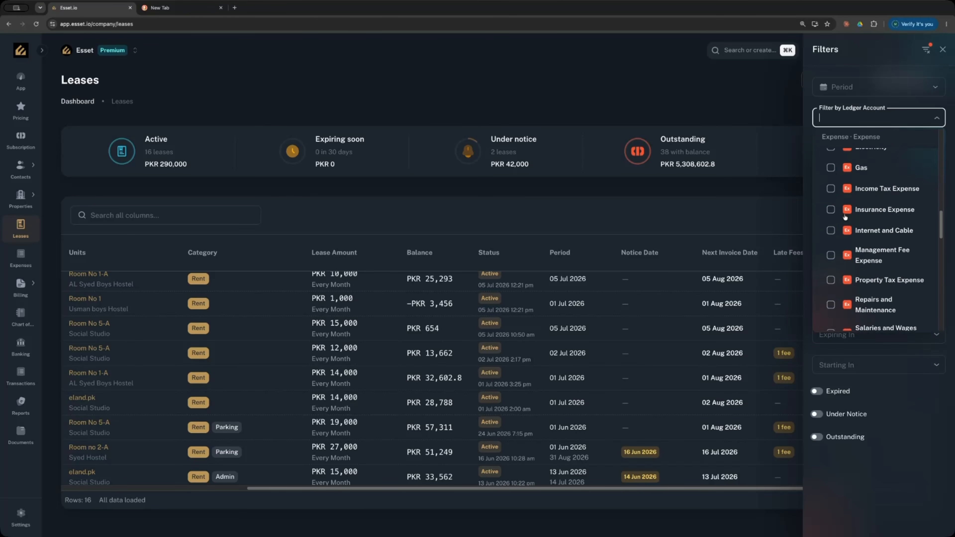
{"action": "scroll", "coordinate": [844, 220], "scroll_direction": "down", "scroll_amount": 3}
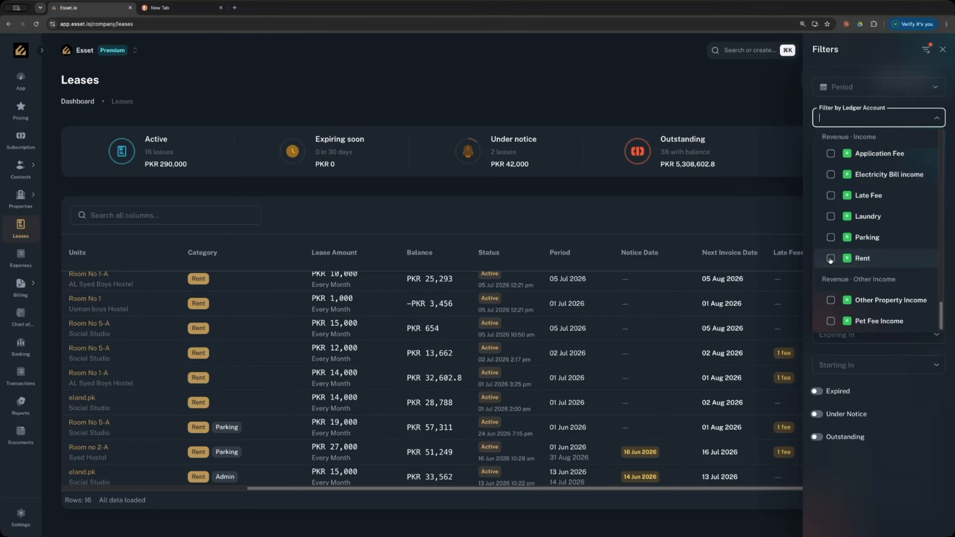
{"action": "left_click", "coordinate": [831, 238]}
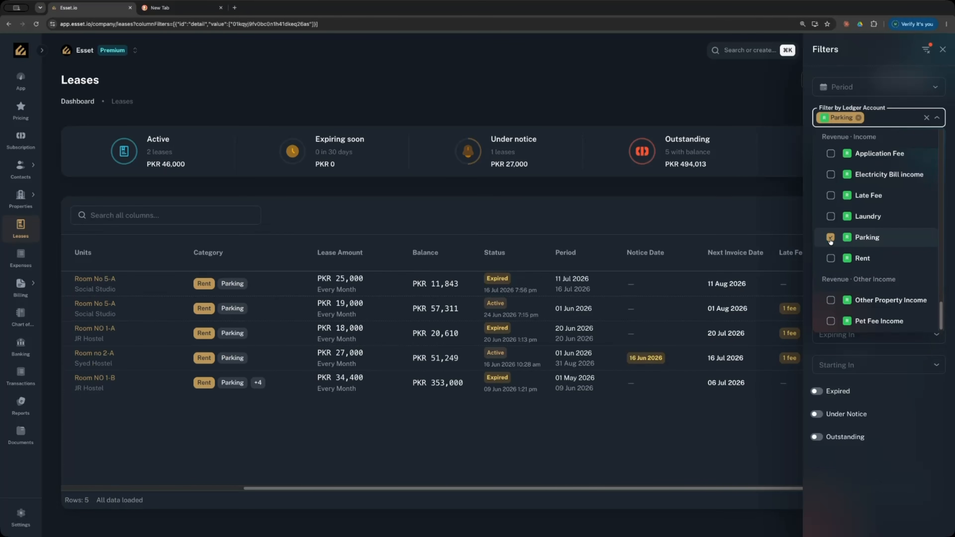
{"action": "left_click", "coordinate": [831, 239]}
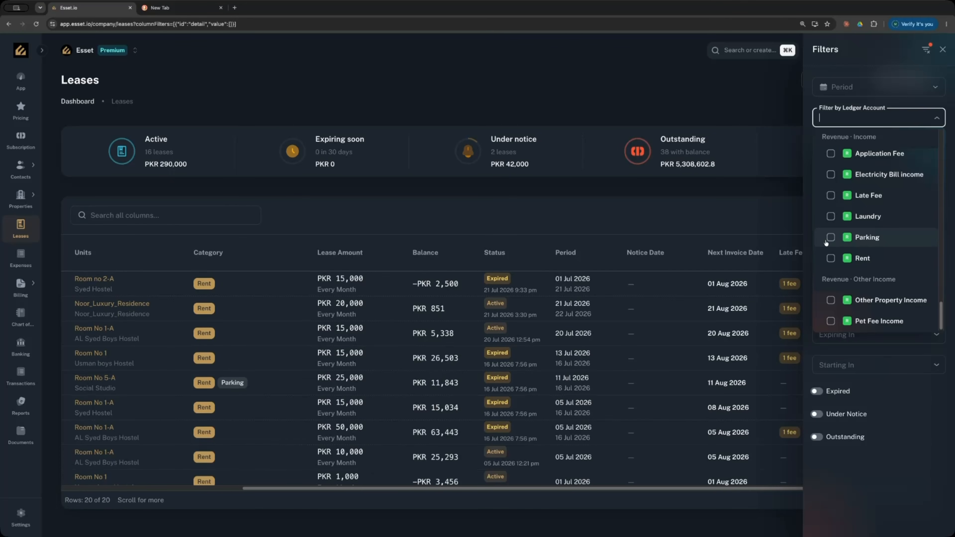
{"action": "left_click", "coordinate": [807, 243]}
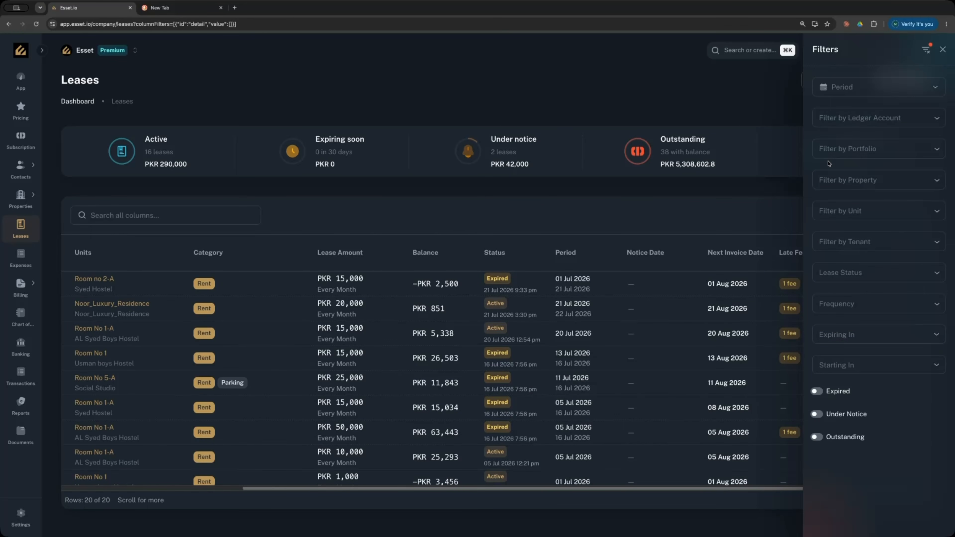
- Look through the available choices in the portfolio and property filters without selecting any
{"action": "left_click", "coordinate": [853, 151]}
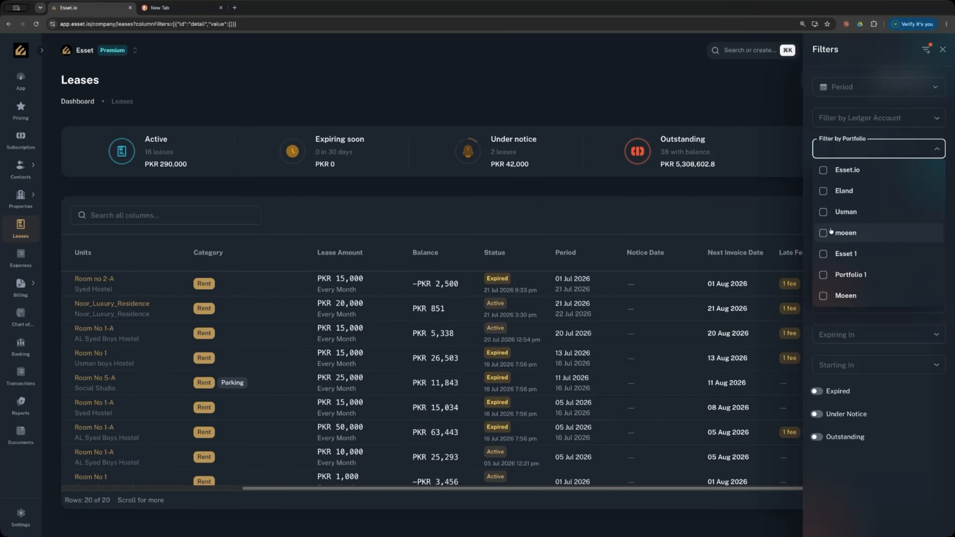
{"action": "left_click", "coordinate": [808, 208]}
{"action": "left_click", "coordinate": [827, 180]}
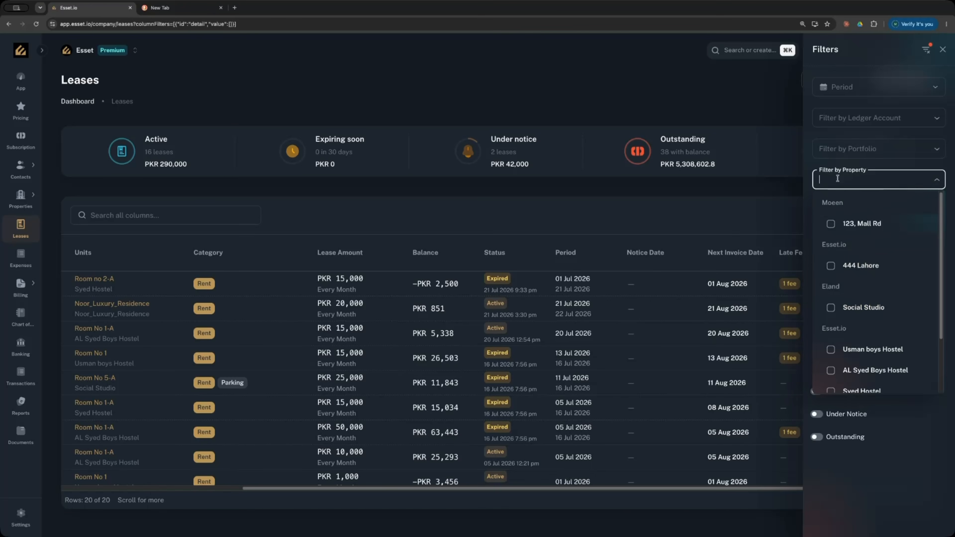
{"action": "scroll", "coordinate": [837, 266], "scroll_direction": "down", "scroll_amount": 3}
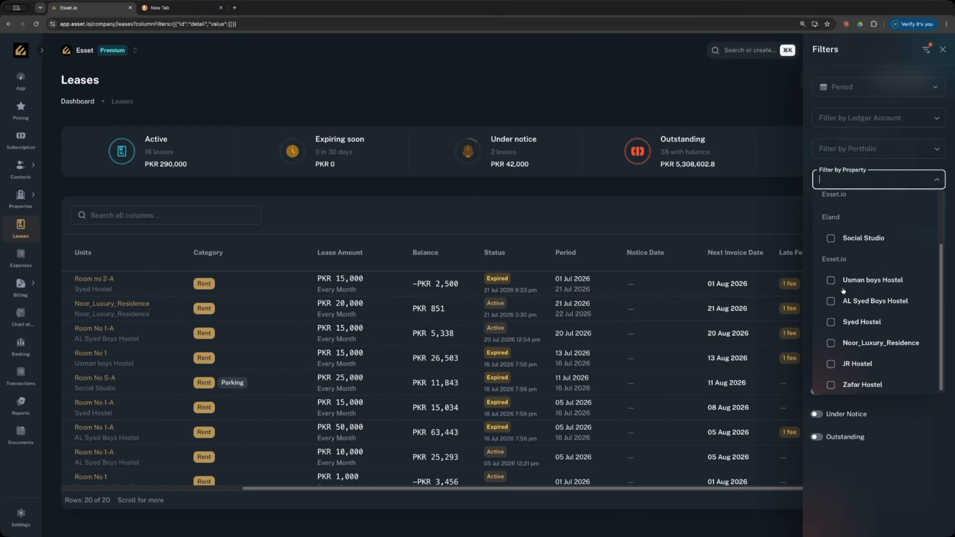
{"action": "left_click", "coordinate": [807, 243]}
- Look through the available choices in the unit and tenant filters without selecting any
{"action": "left_click", "coordinate": [832, 217]}
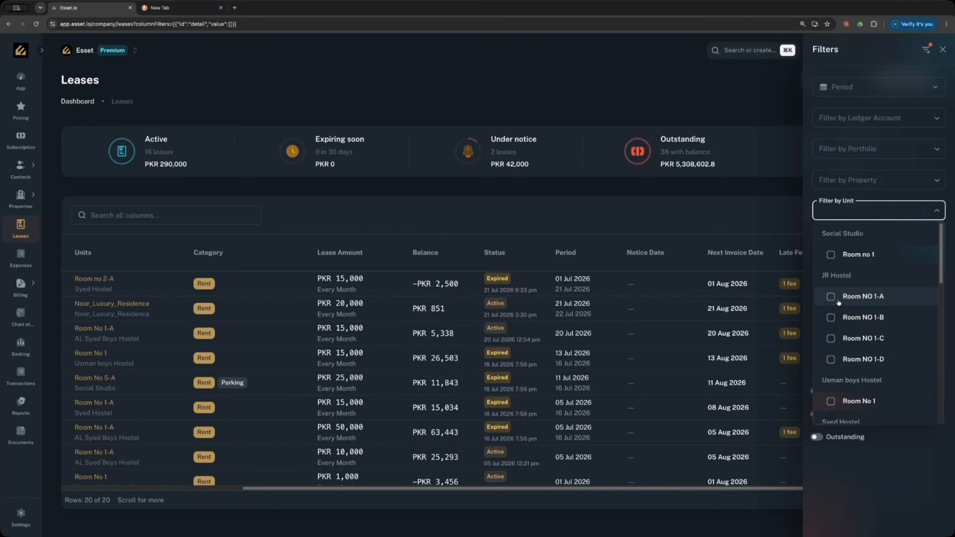
{"action": "left_click", "coordinate": [807, 276]}
{"action": "left_click", "coordinate": [847, 242]}
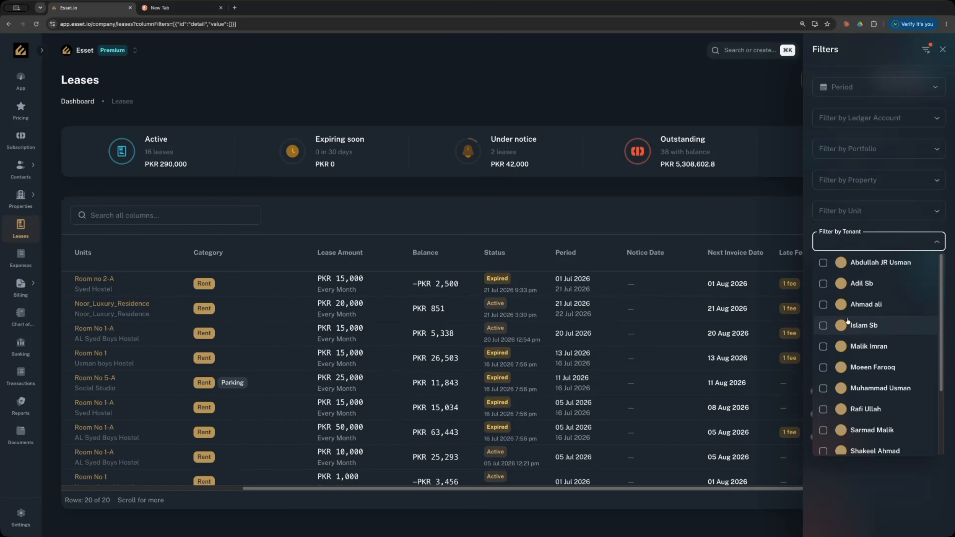
{"action": "scroll", "coordinate": [848, 320], "scroll_direction": "down", "scroll_amount": 2}
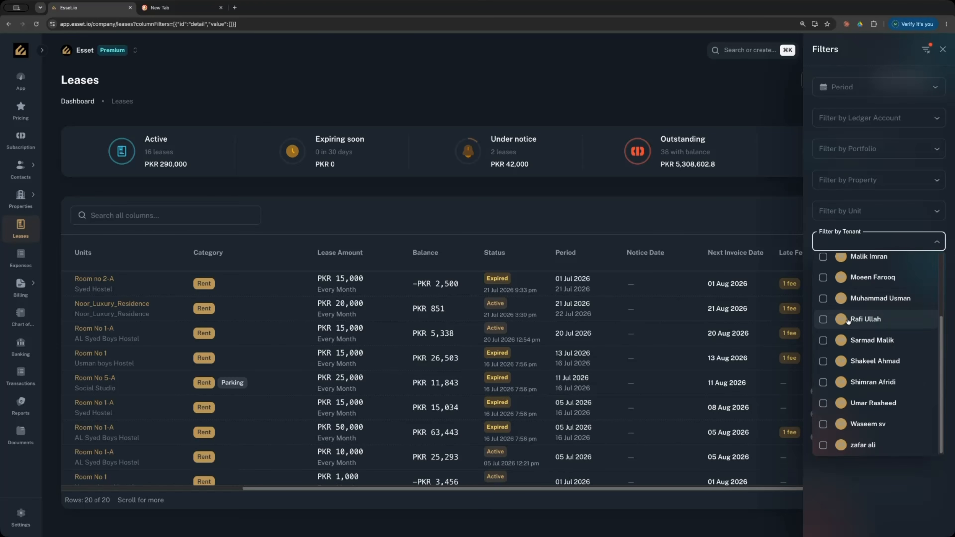
{"action": "left_click", "coordinate": [803, 274]}
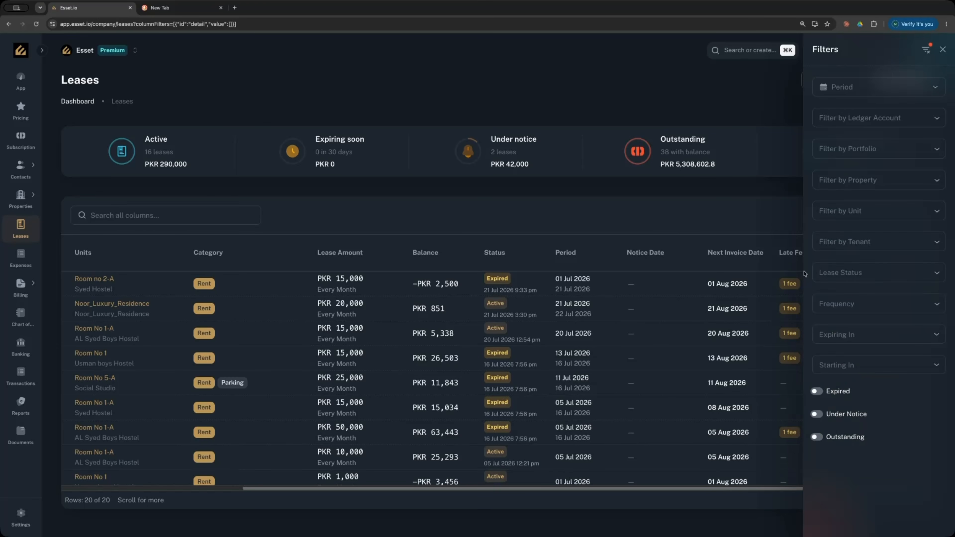
- Look through the available choices in the lease status and frequency filters without selecting any
{"action": "left_click", "coordinate": [853, 273]}
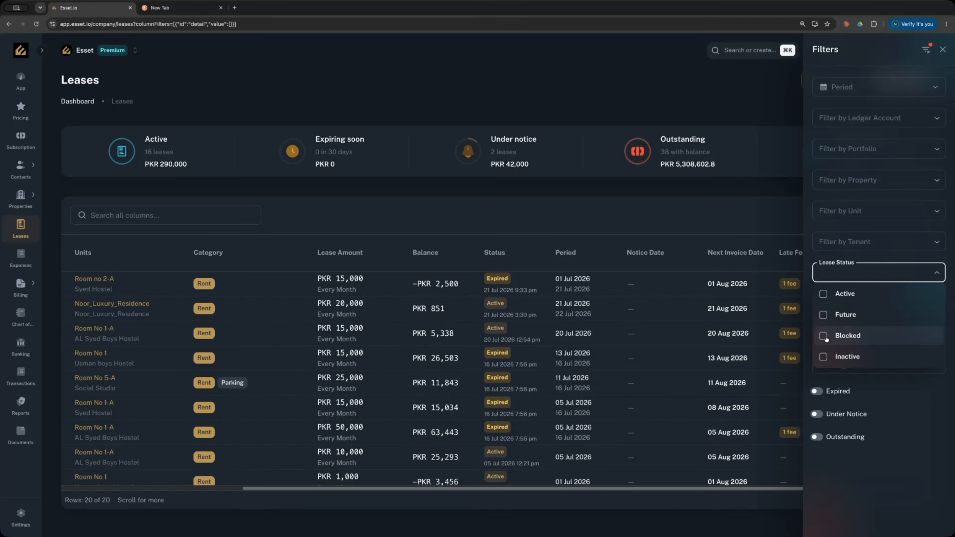
{"action": "left_click", "coordinate": [811, 326]}
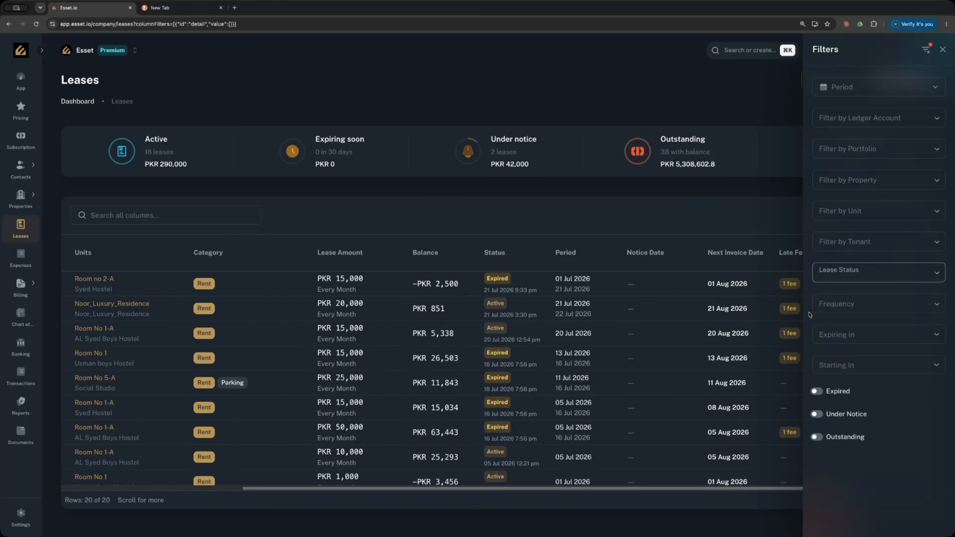
{"action": "left_click", "coordinate": [864, 303]}
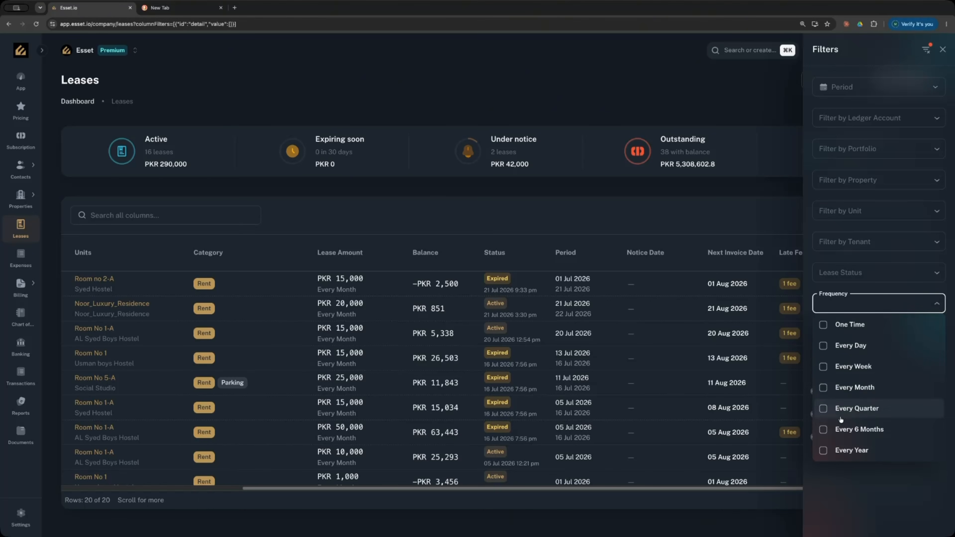
{"action": "left_click", "coordinate": [805, 353]}
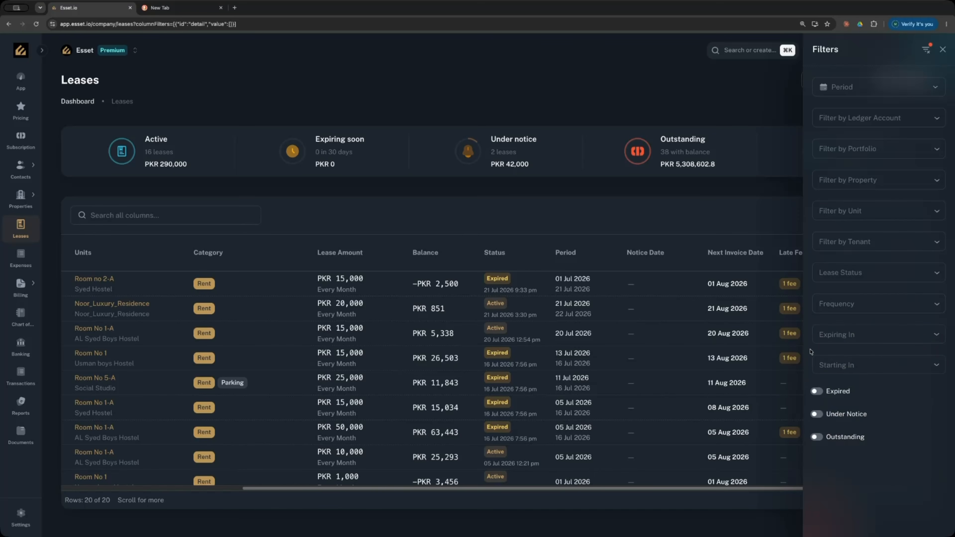
- Look through the available day ranges in the Expiring In and Starting In filters without selecting any
{"action": "left_click", "coordinate": [877, 336]}
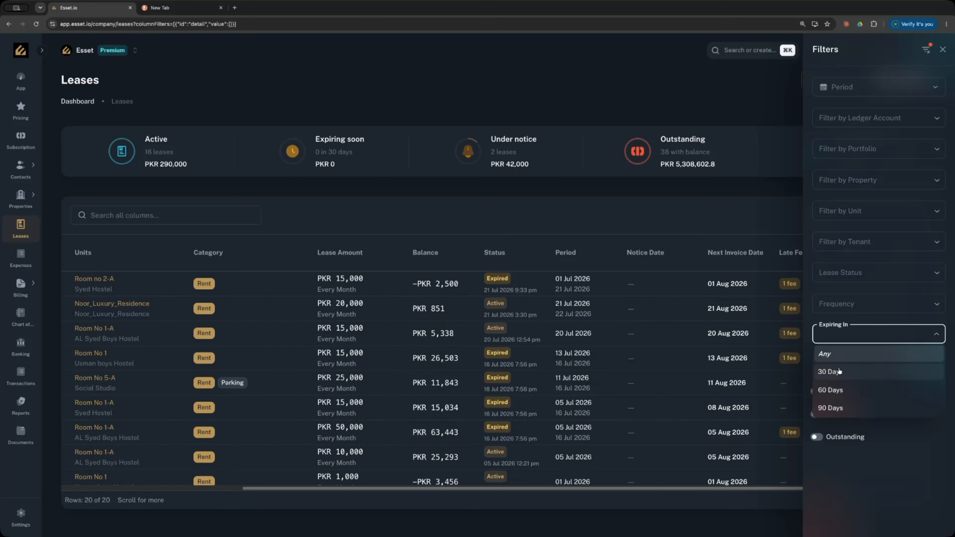
{"action": "left_click", "coordinate": [807, 387]}
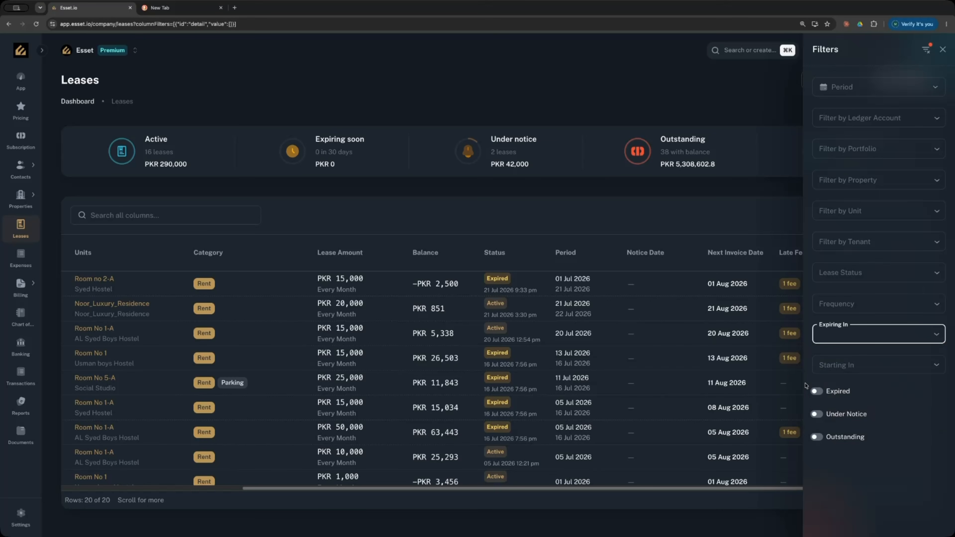
{"action": "left_click", "coordinate": [849, 370]}
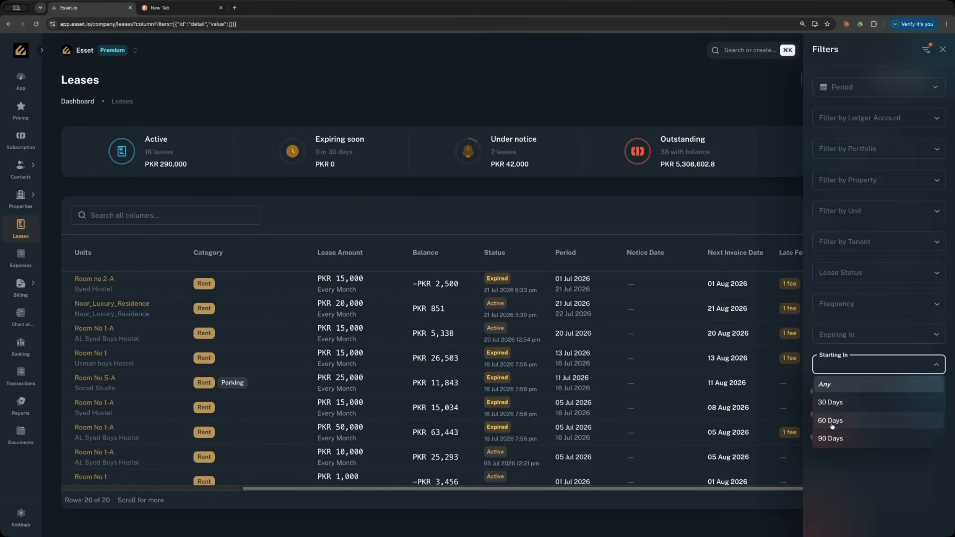
{"action": "left_click", "coordinate": [807, 403]}
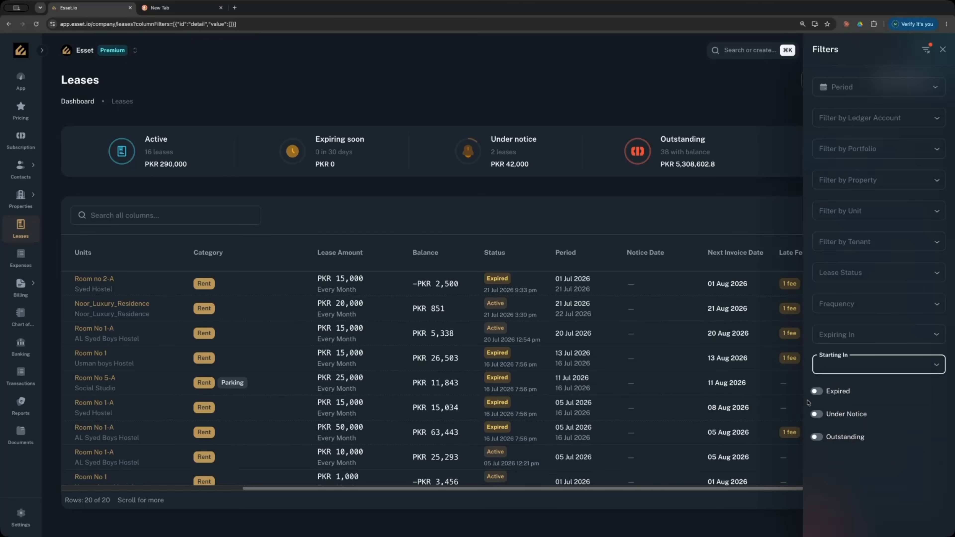
- Filter the leases by Expired, Under Notice and Outstanding in turn, clearing each one, and close the filters
{"action": "left_click", "coordinate": [819, 396]}
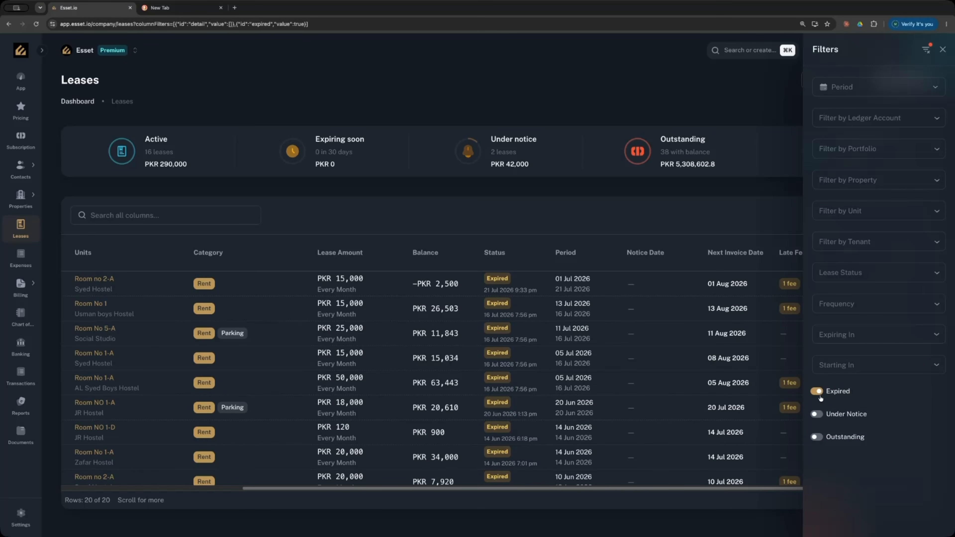
{"action": "left_click", "coordinate": [819, 415]}
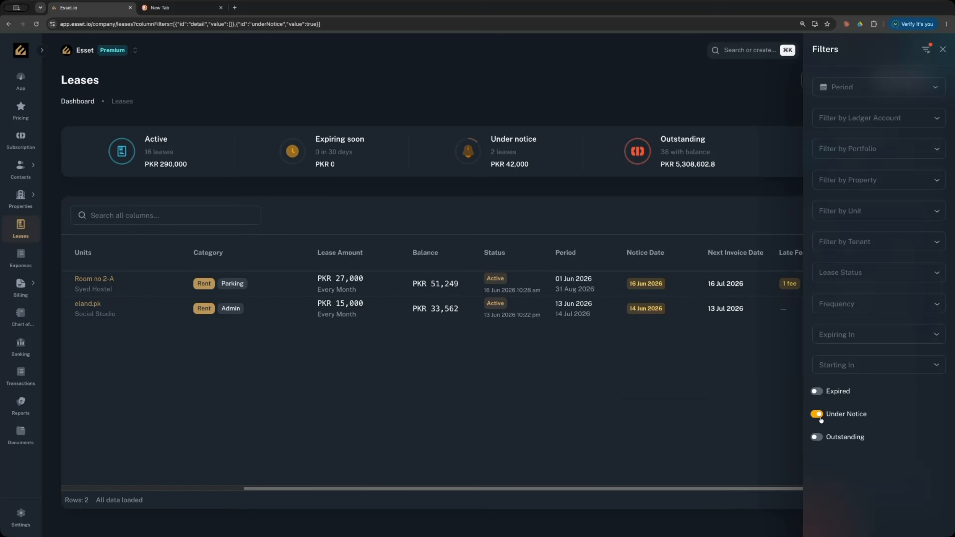
{"action": "left_click", "coordinate": [818, 415]}
{"action": "left_click", "coordinate": [820, 438]}
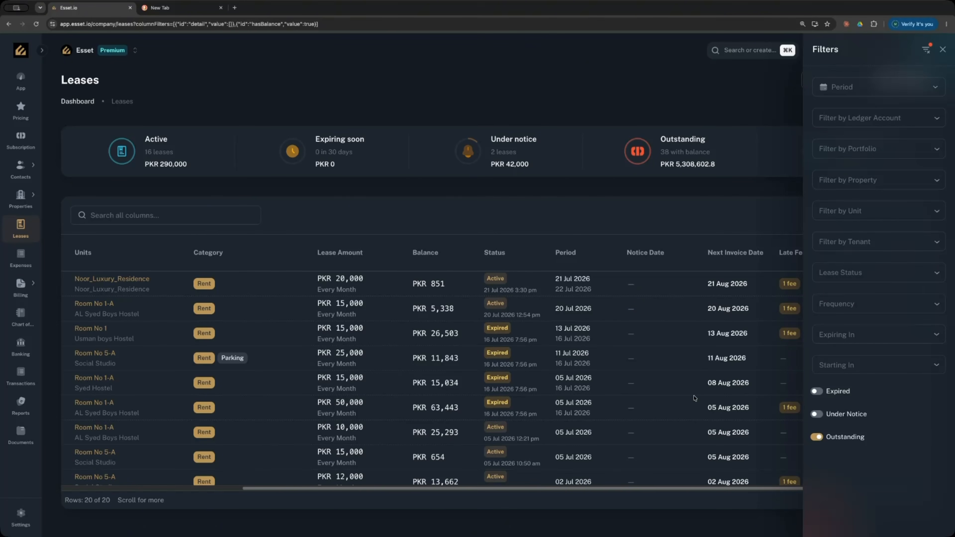
{"action": "left_click", "coordinate": [817, 437]}
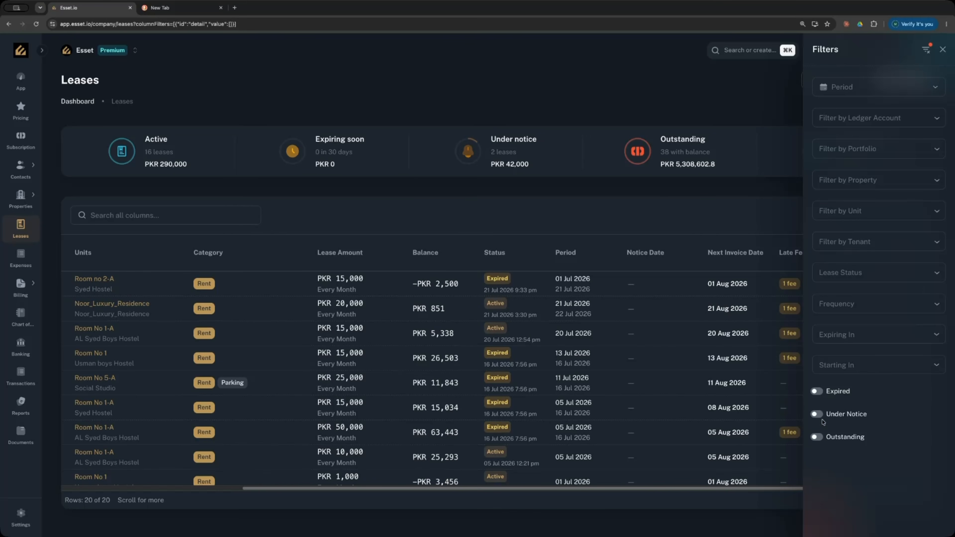
{"action": "left_click", "coordinate": [661, 208]}
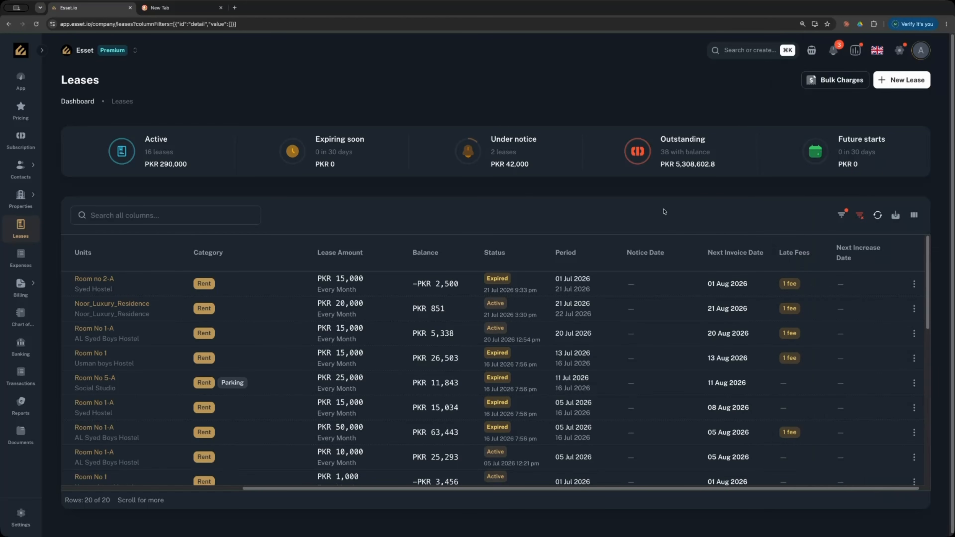
- Review the lease counts and amounts in the summary cards above the lease table
{"action": "left_click_drag", "start_coordinate": [145, 140], "coordinate": [475, 155]}
{"action": "left_click", "coordinate": [438, 159]}
{"action": "left_click_drag", "start_coordinate": [143, 167], "coordinate": [192, 167]}
{"action": "left_click", "coordinate": [319, 140]}
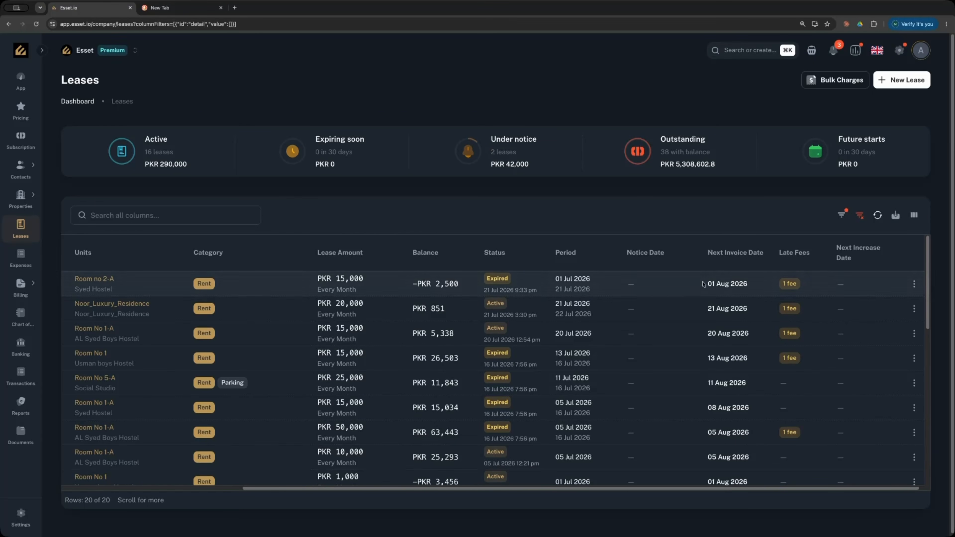
- Show only the leases under notice in the table and close the filters
{"action": "left_click", "coordinate": [842, 215]}
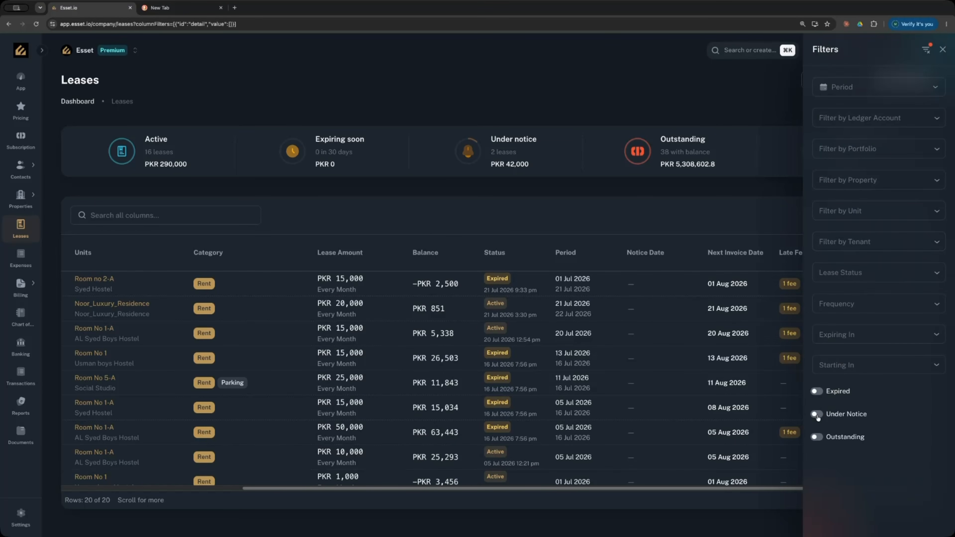
{"action": "left_click", "coordinate": [816, 414]}
{"action": "left_click", "coordinate": [706, 313]}
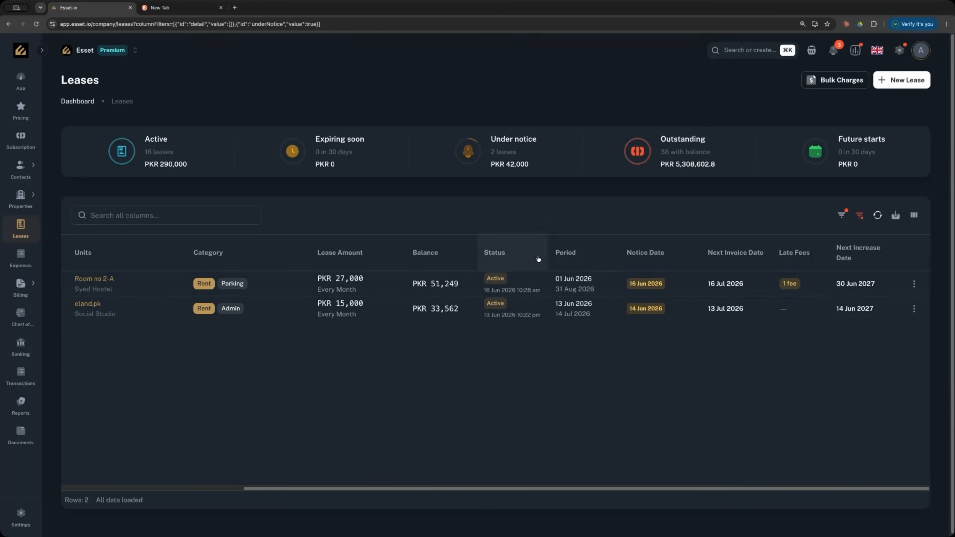
- Reset the lease filters to their defaults and refresh the lease table
{"action": "left_click", "coordinate": [858, 217]}
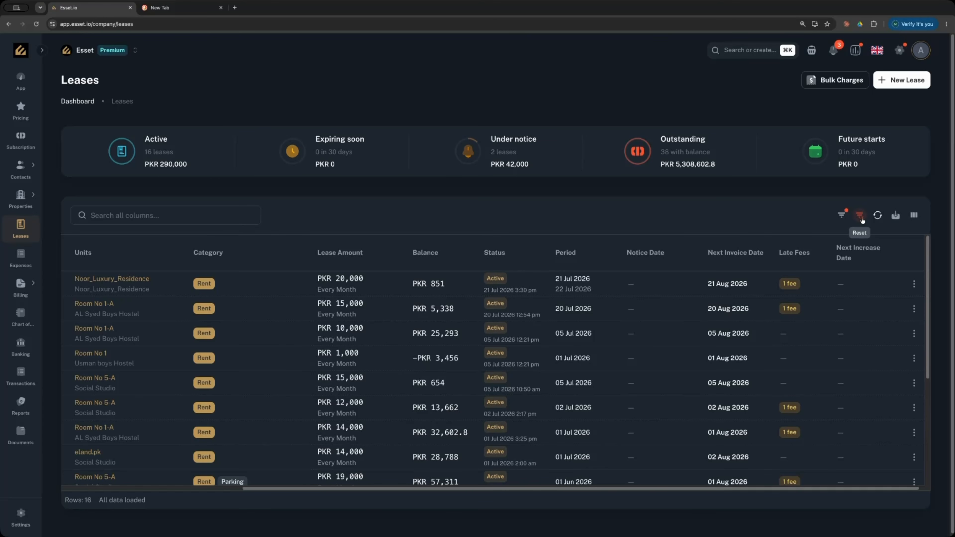
{"action": "left_click", "coordinate": [878, 218]}
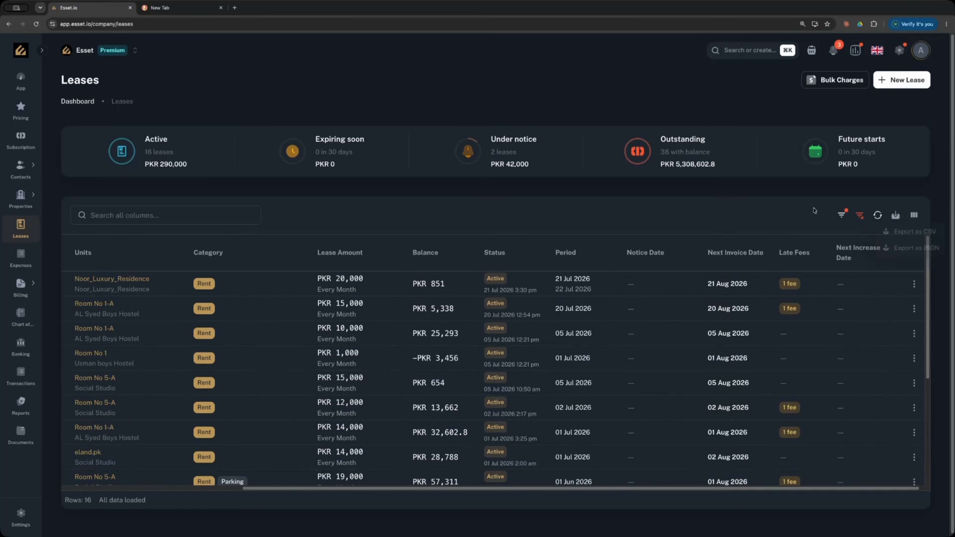
- Hide the Period, Notice Date, Late Fees, Next Increase Date and Status columns in the lease table and apply the change
{"action": "left_click", "coordinate": [914, 215]}
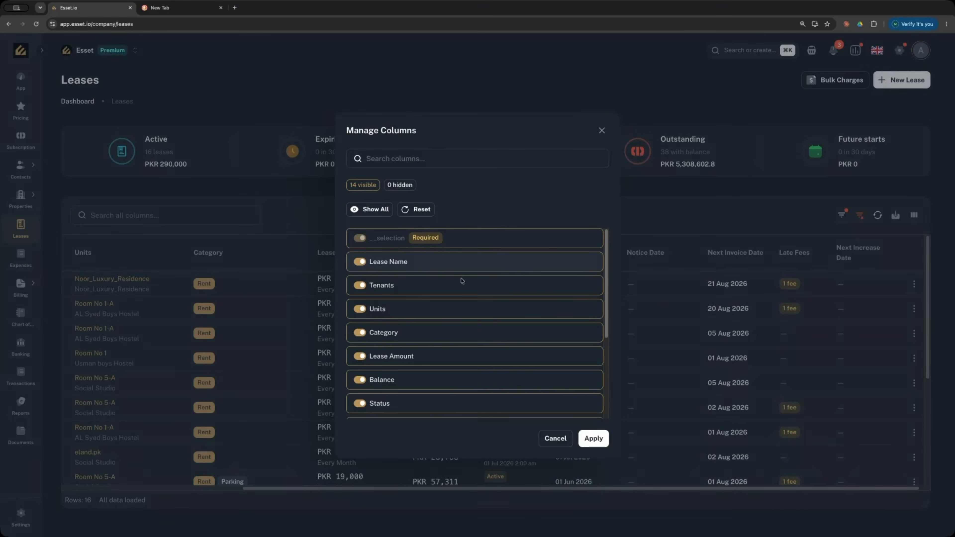
{"action": "scroll", "coordinate": [363, 391], "scroll_direction": "left", "scroll_amount": 2}
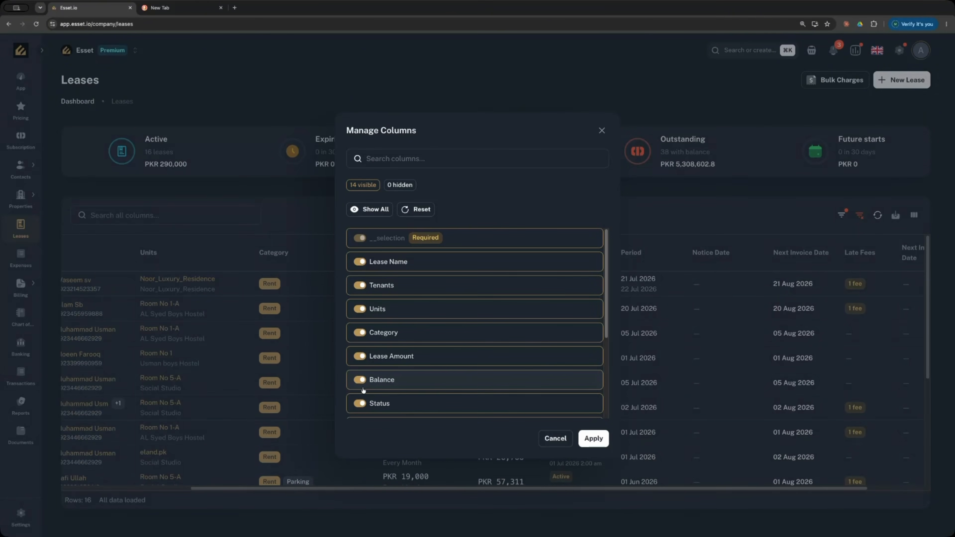
{"action": "scroll", "coordinate": [363, 391], "scroll_direction": "down", "scroll_amount": 2}
{"action": "left_click", "coordinate": [359, 375]}
{"action": "left_click", "coordinate": [359, 398]}
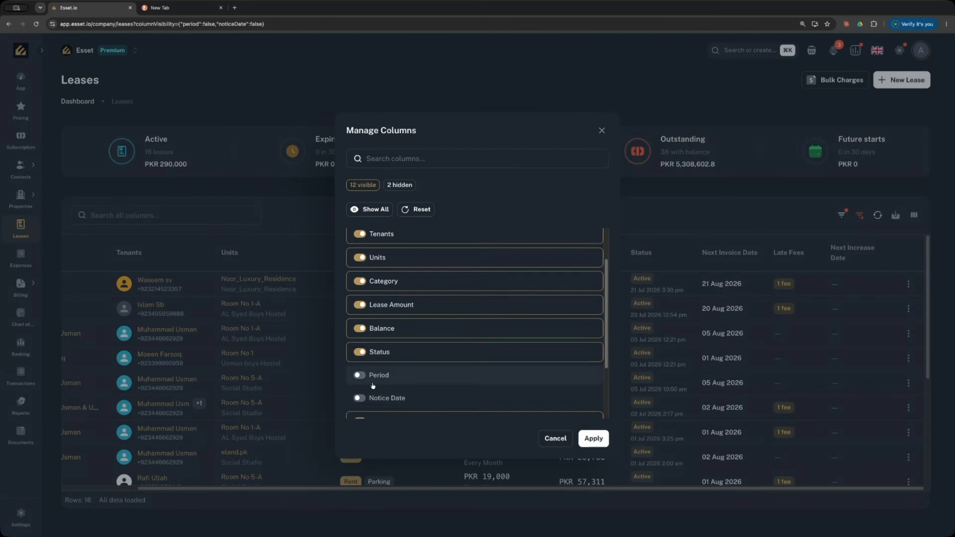
{"action": "scroll", "coordinate": [373, 386], "scroll_direction": "down", "scroll_amount": 3}
{"action": "left_click", "coordinate": [359, 376]}
{"action": "left_click", "coordinate": [359, 400]}
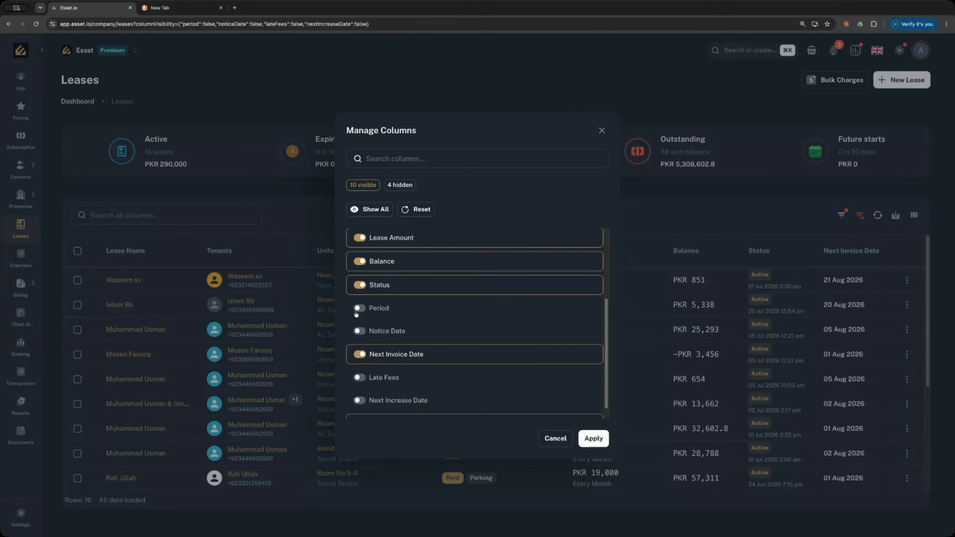
{"action": "left_click", "coordinate": [360, 285]}
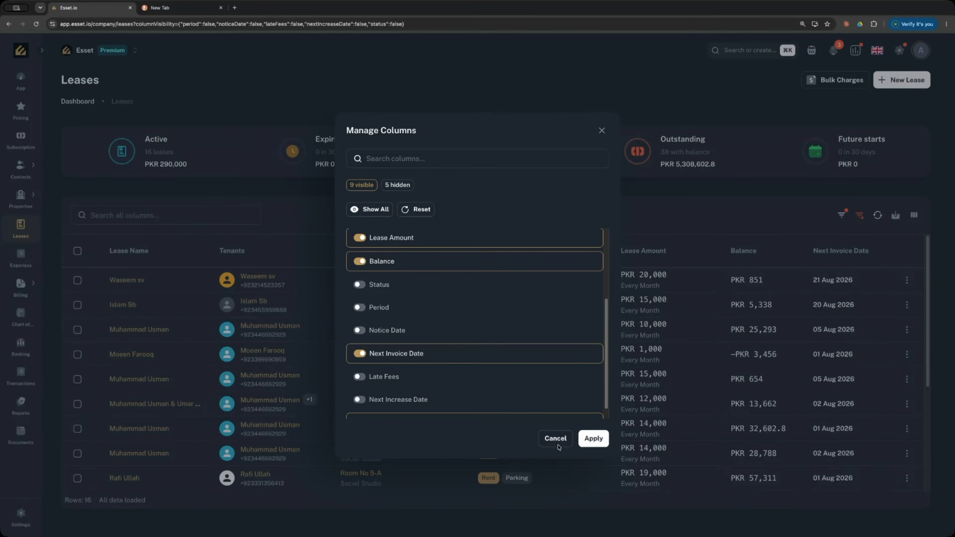
{"action": "left_click", "coordinate": [593, 438]}
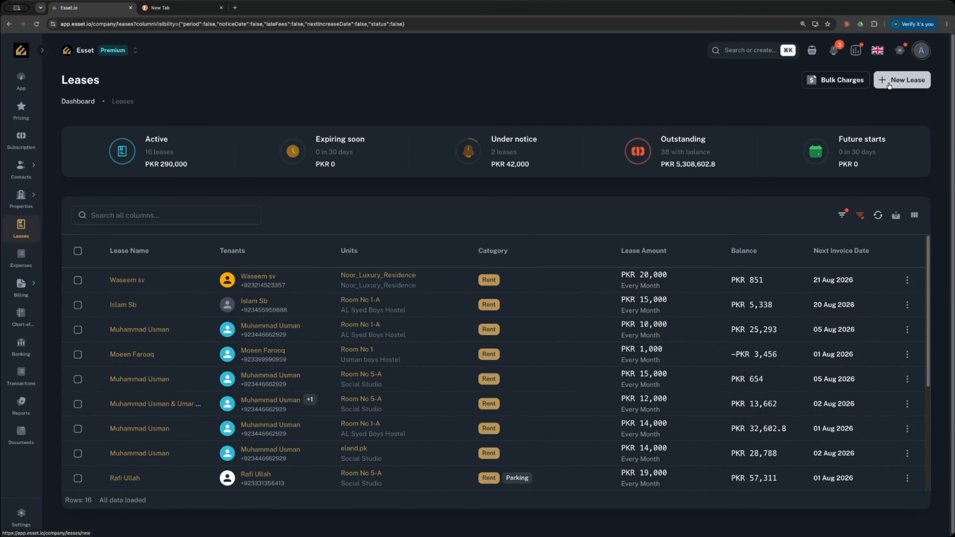
- Start a new lease for the property 444 Lahore and assign unit 101 to it
{"action": "left_click", "coordinate": [903, 80]}
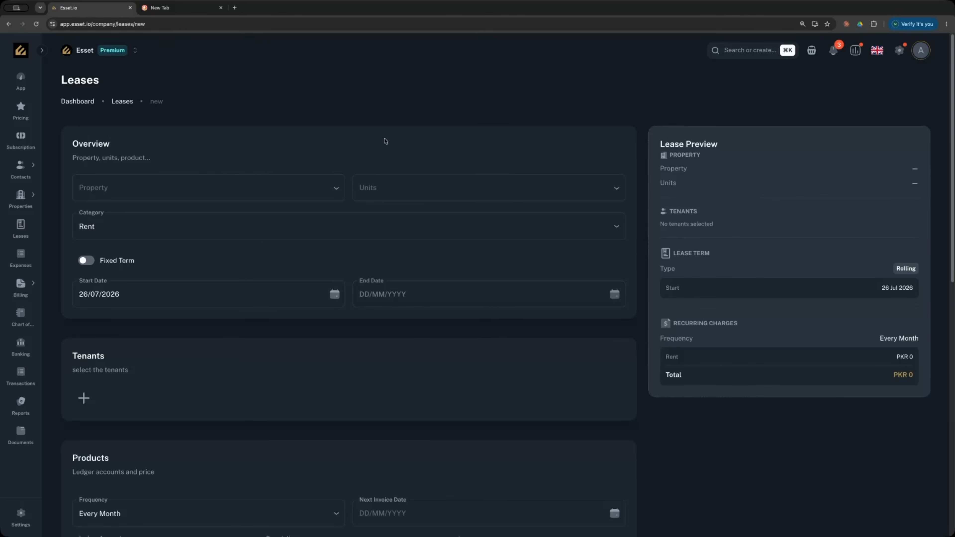
{"action": "left_click", "coordinate": [305, 188]}
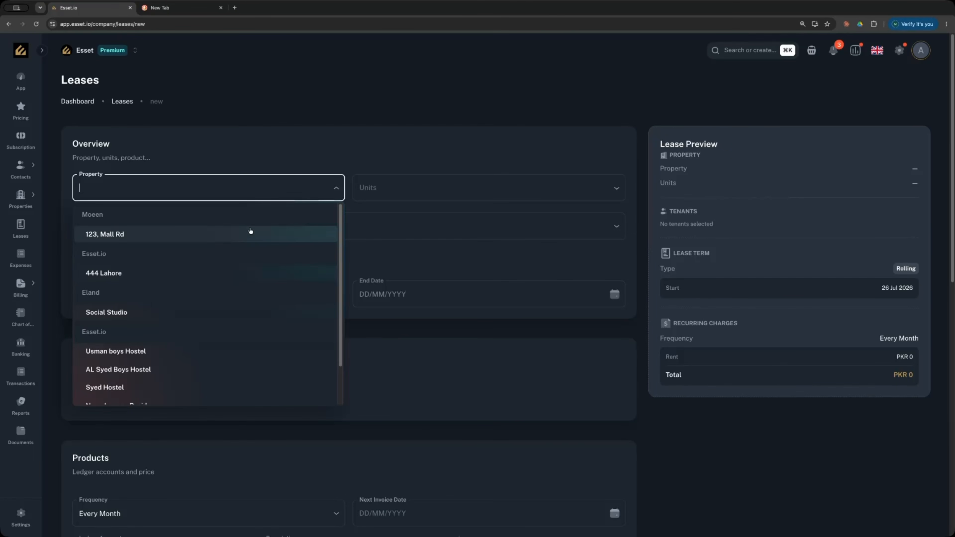
{"action": "scroll", "coordinate": [229, 278], "scroll_direction": "down", "scroll_amount": 1}
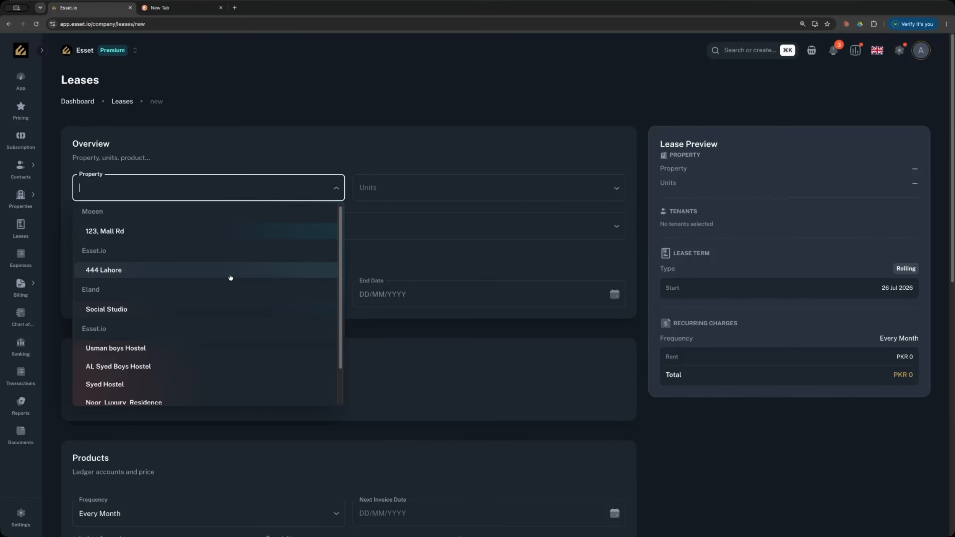
{"action": "left_click", "coordinate": [230, 278]}
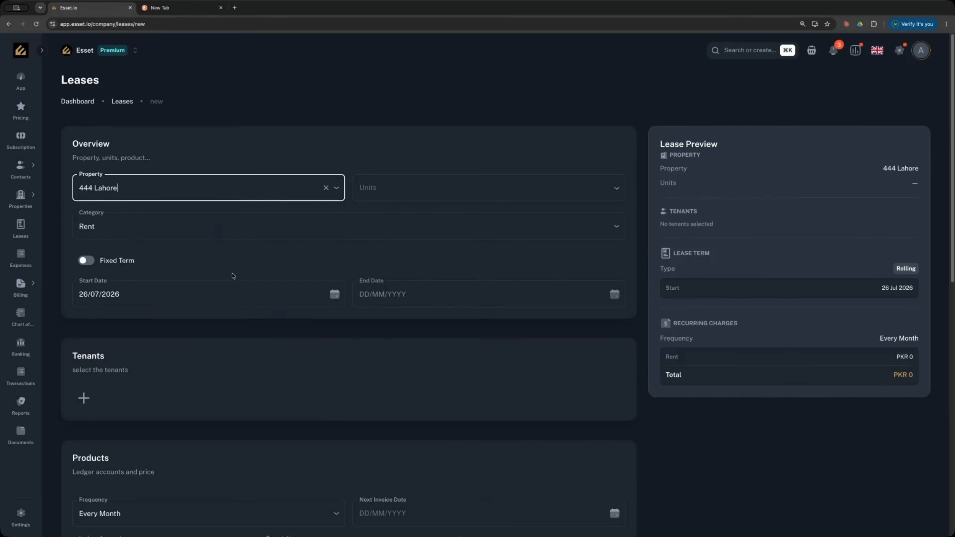
{"action": "left_click", "coordinate": [402, 193]}
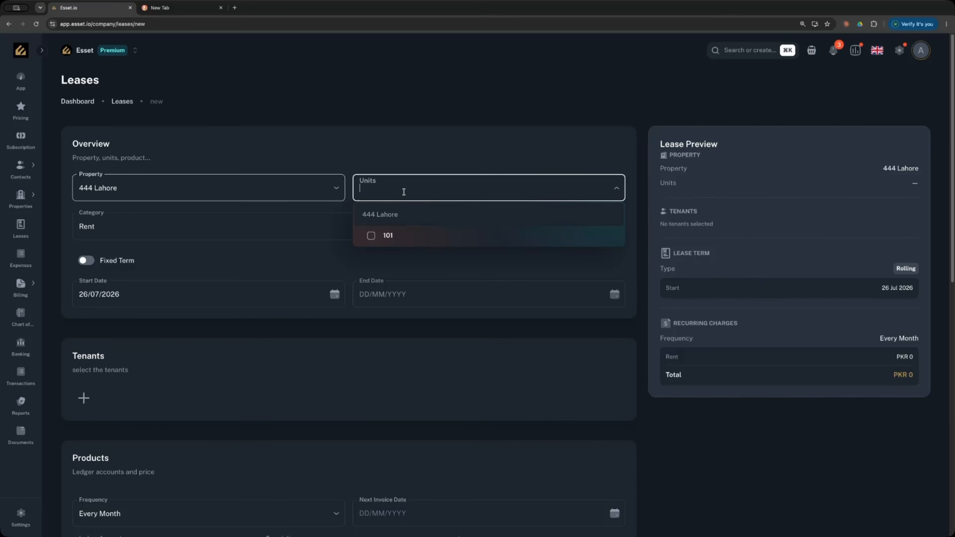
{"action": "left_click", "coordinate": [370, 236]}
{"action": "left_click", "coordinate": [365, 148]}
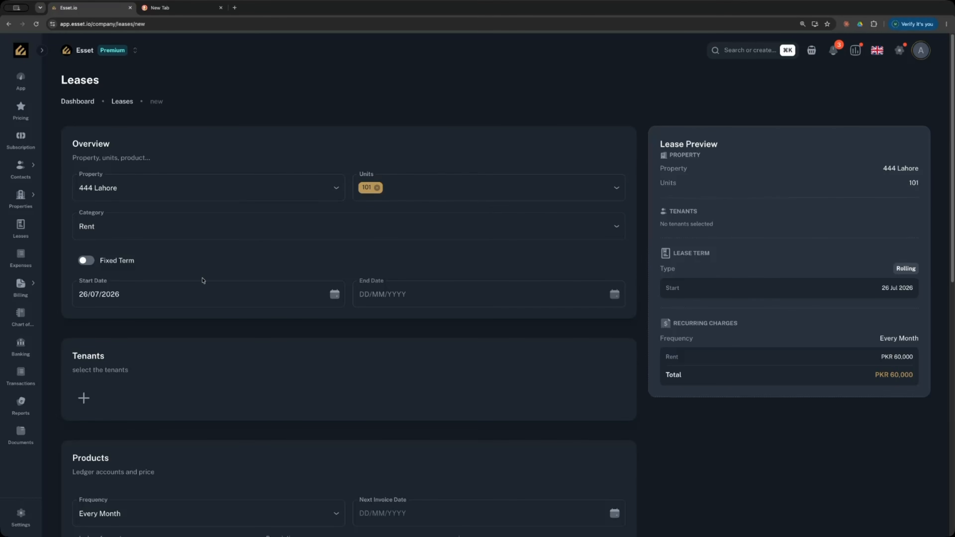
- Look through the available lease categories, leaving the category as Rent
{"action": "left_click", "coordinate": [175, 232]}
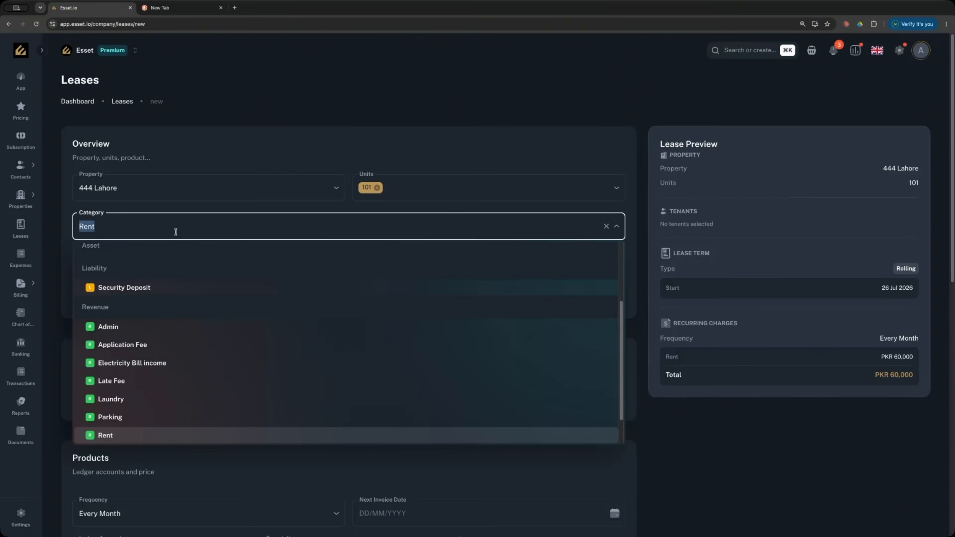
{"action": "scroll", "coordinate": [113, 395], "scroll_direction": "down", "scroll_amount": 1}
{"action": "scroll", "coordinate": [113, 395], "scroll_direction": "down", "scroll_amount": 1}
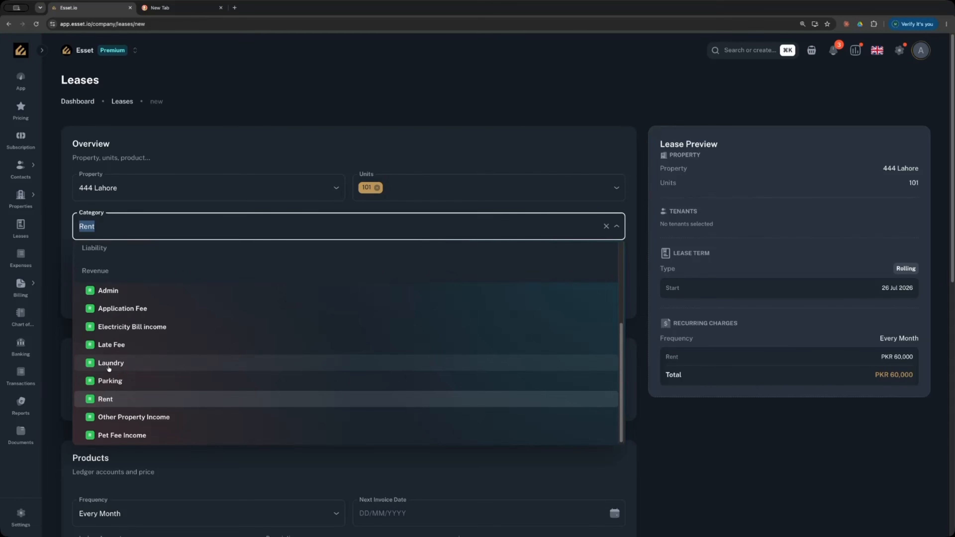
{"action": "scroll", "coordinate": [128, 379], "scroll_direction": "down", "scroll_amount": 1}
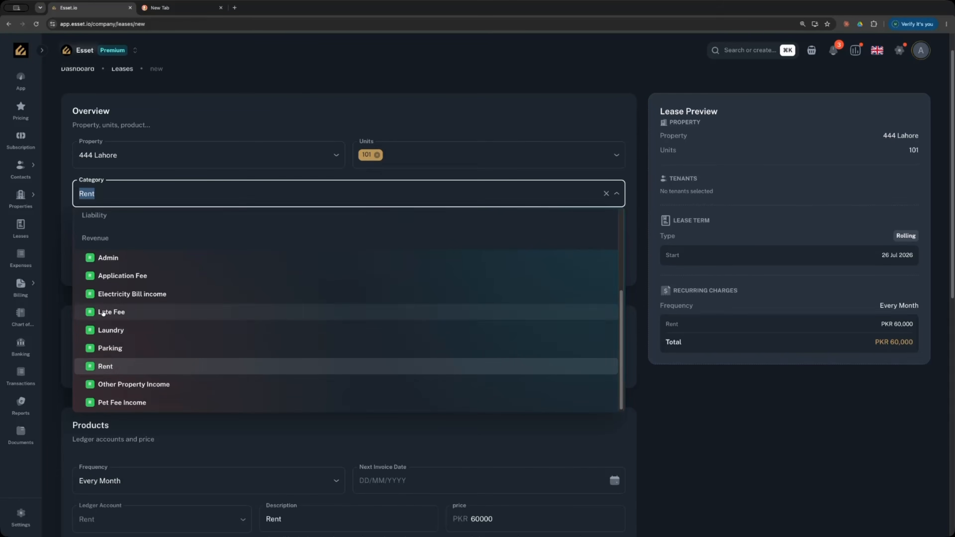
{"action": "left_click", "coordinate": [62, 277]}
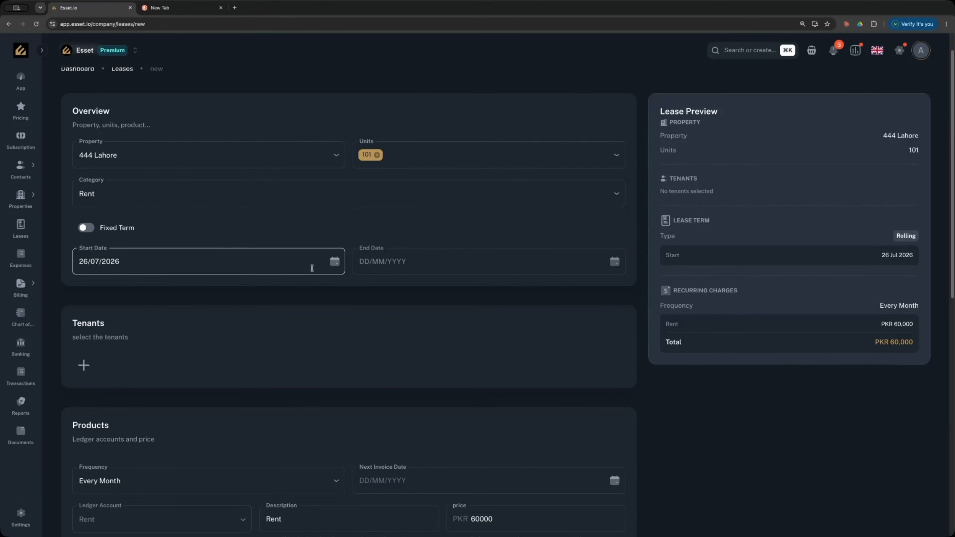
- Try the Fixed Term option and view the end and start date calendars, keeping the lease rolling from 26/07/2026
{"action": "left_click", "coordinate": [92, 229]}
{"action": "left_click", "coordinate": [606, 268]}
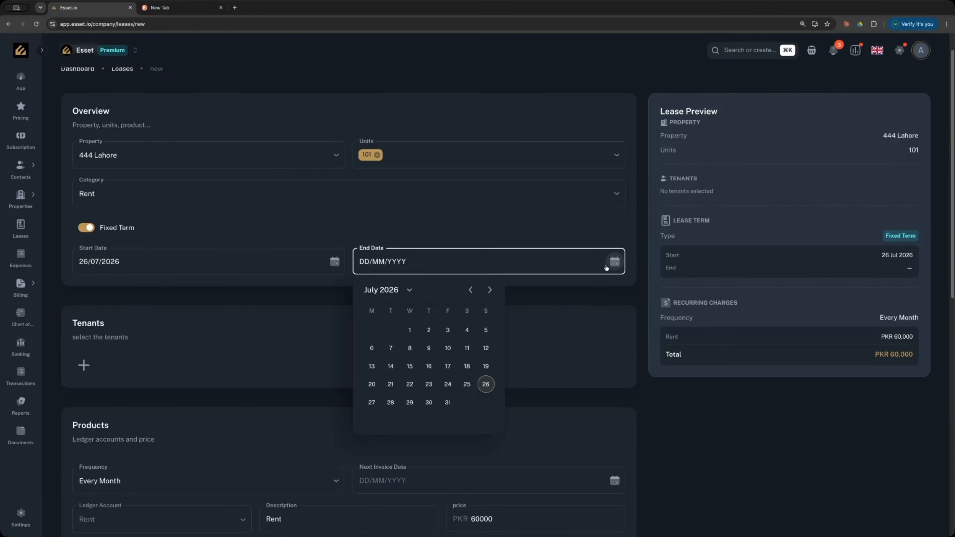
{"action": "left_click", "coordinate": [570, 311]}
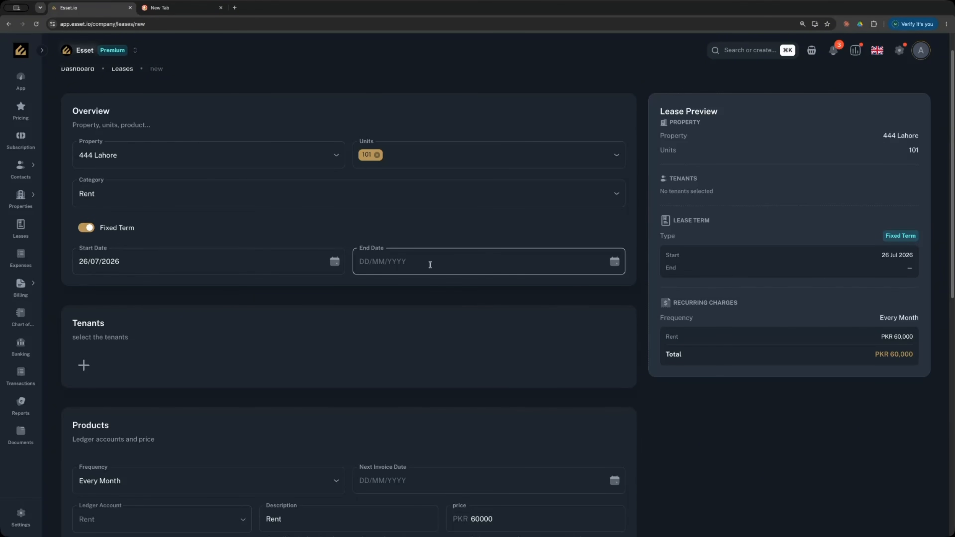
{"action": "left_click", "coordinate": [81, 230]}
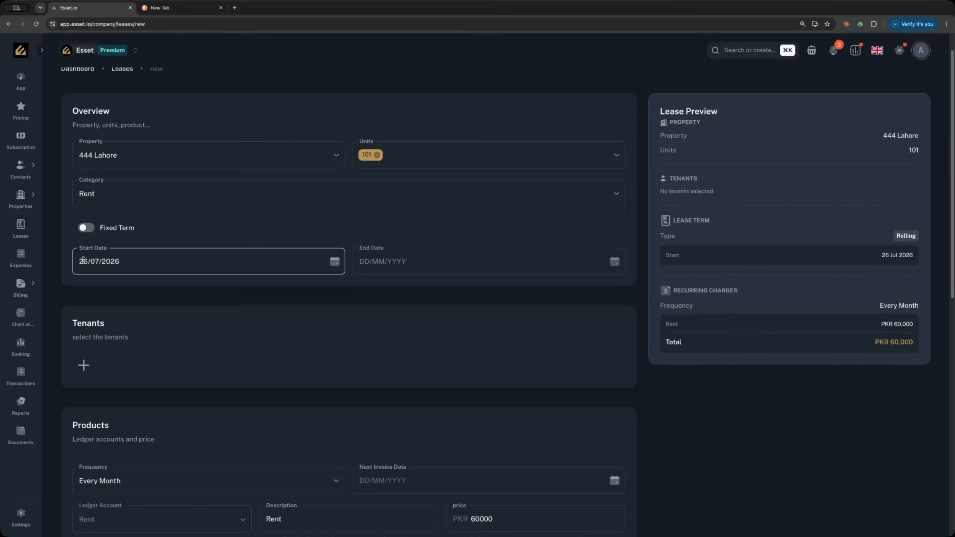
{"action": "left_click", "coordinate": [334, 261]}
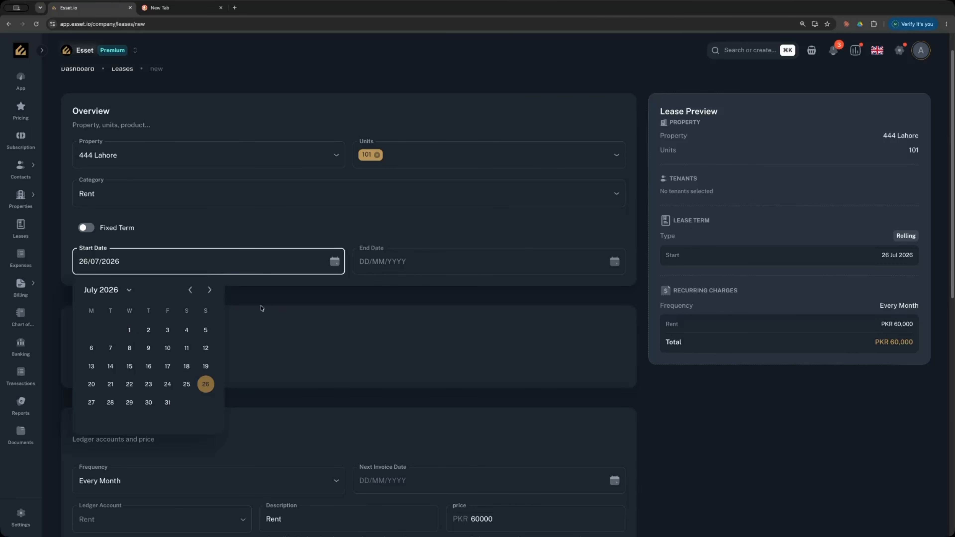
{"action": "left_click", "coordinate": [301, 328]}
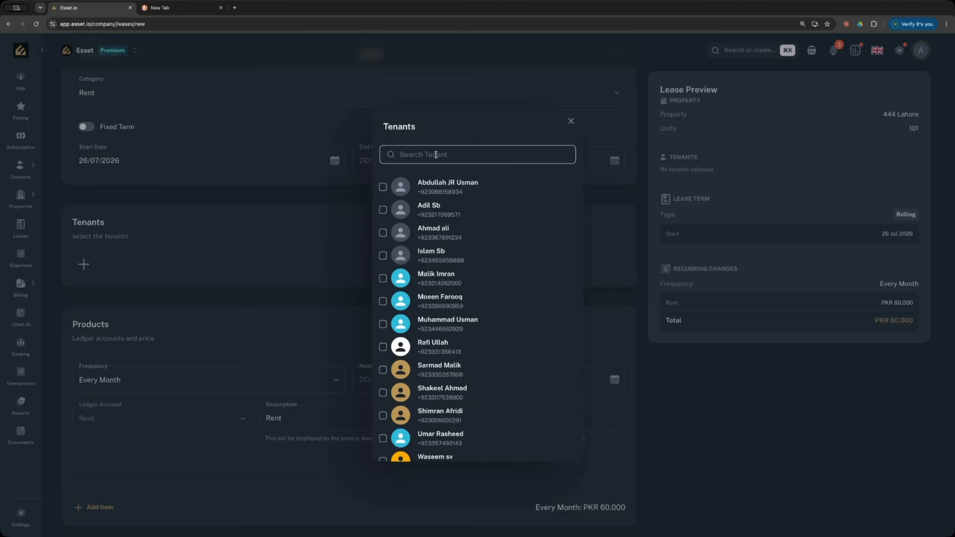
- Search the tenant list by the tenant's first name and add the matching tenant to the lease
{"action": "left_click", "coordinate": [436, 155]}
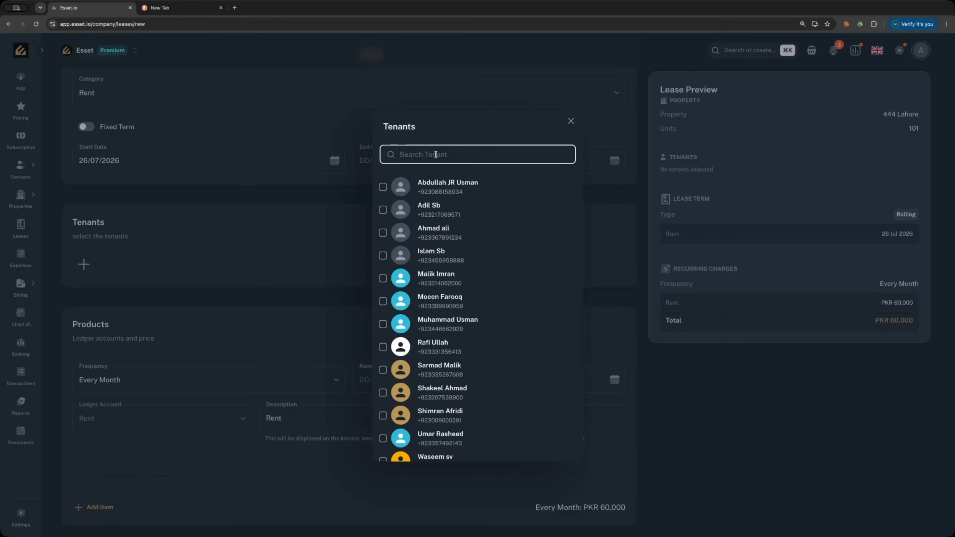
{"action": "type", "text": "moee"}
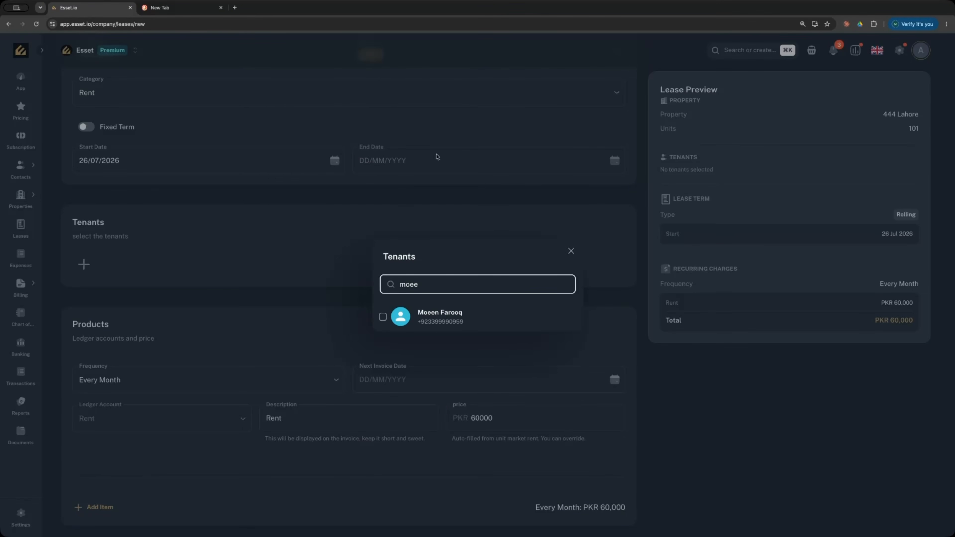
{"action": "left_click", "coordinate": [440, 316]}
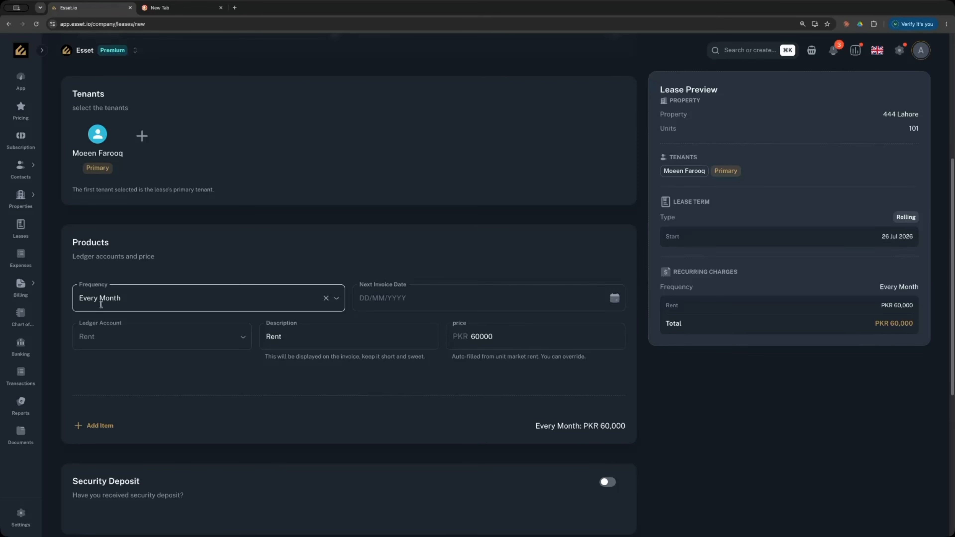
- Set the next invoice date for the monthly rent charge to 26/07/2026
{"action": "scroll", "coordinate": [211, 298], "scroll_direction": "down", "scroll_amount": 1}
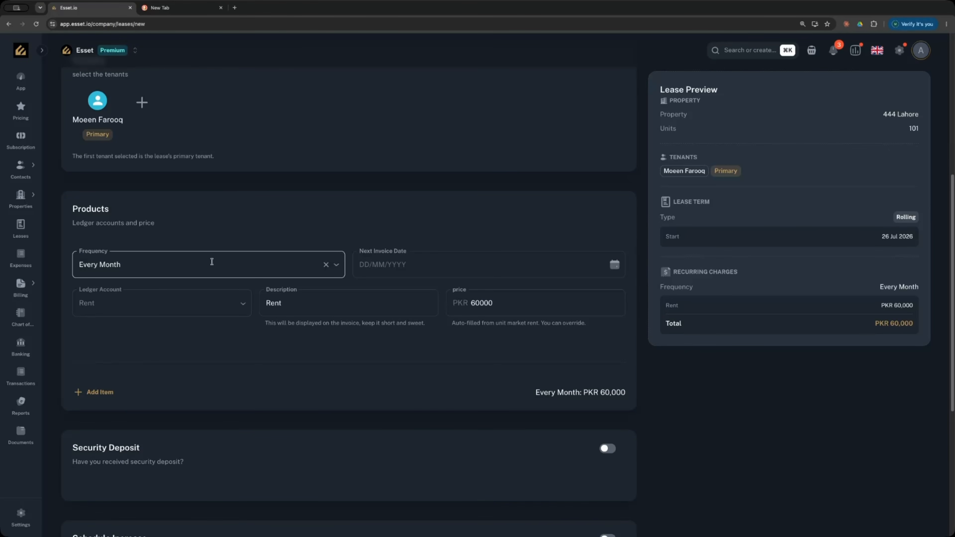
{"action": "left_click", "coordinate": [393, 274]}
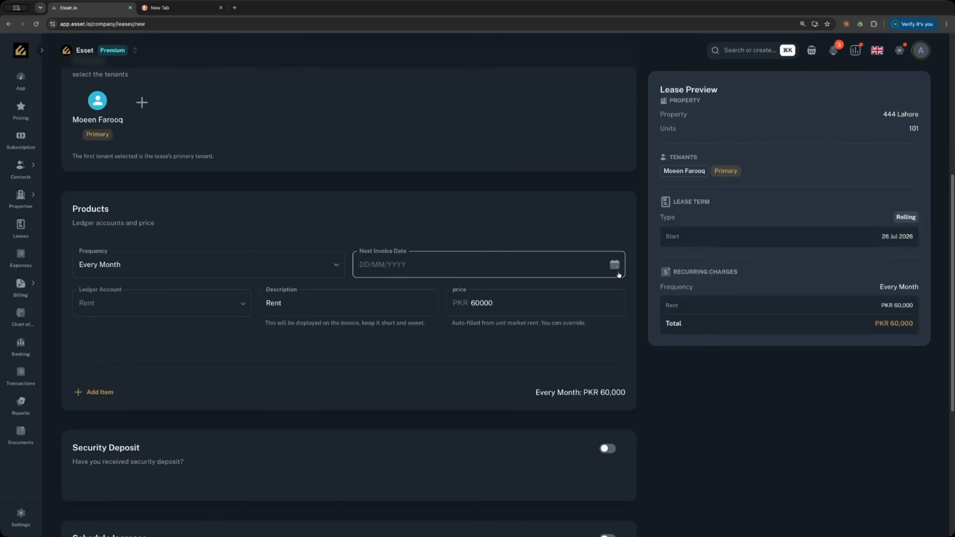
{"action": "left_click", "coordinate": [617, 270]}
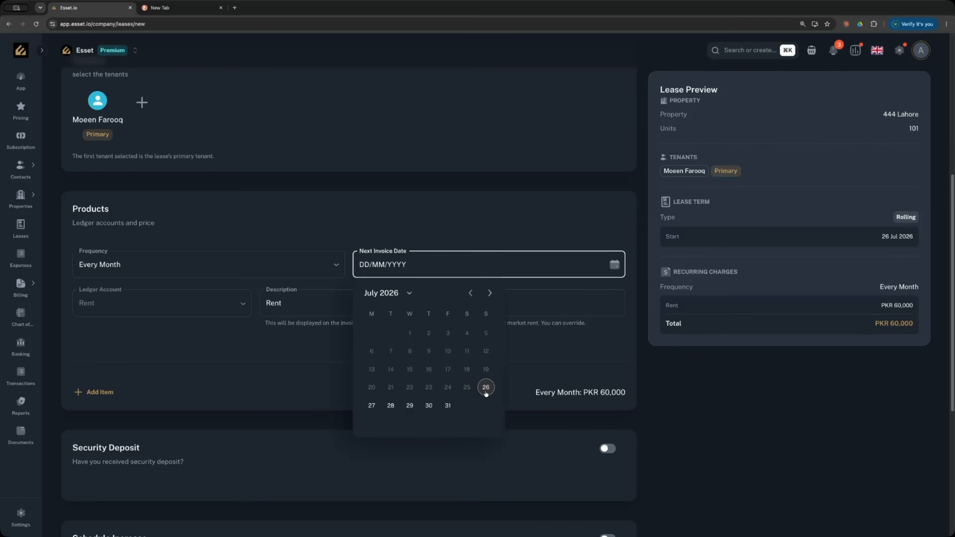
{"action": "left_click", "coordinate": [486, 388]}
- Compare the rent charge's ledger account with the lease category, and review its price and the Lease Preview
{"action": "left_click_drag", "start_coordinate": [84, 303], "coordinate": [96, 304]}
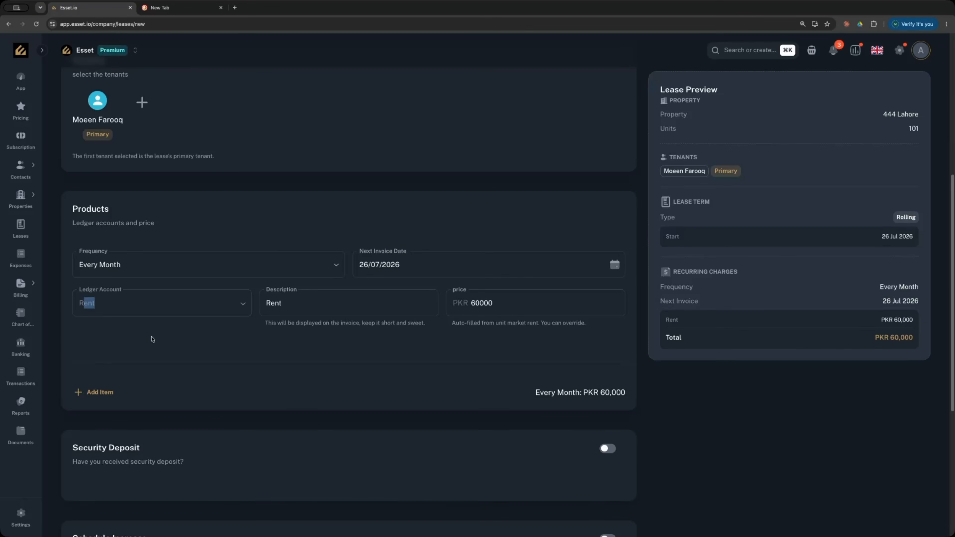
{"action": "scroll", "coordinate": [152, 340], "scroll_direction": "up", "scroll_amount": 1}
{"action": "scroll", "coordinate": [153, 345], "scroll_direction": "up", "scroll_amount": 1}
{"action": "scroll", "coordinate": [153, 345], "scroll_direction": "up", "scroll_amount": 5}
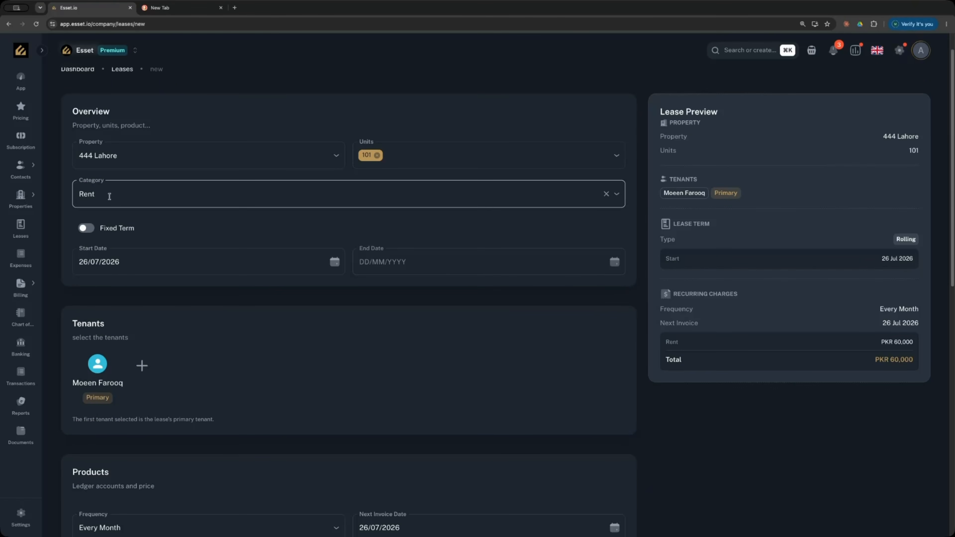
{"action": "scroll", "coordinate": [110, 202], "scroll_direction": "down", "scroll_amount": 5}
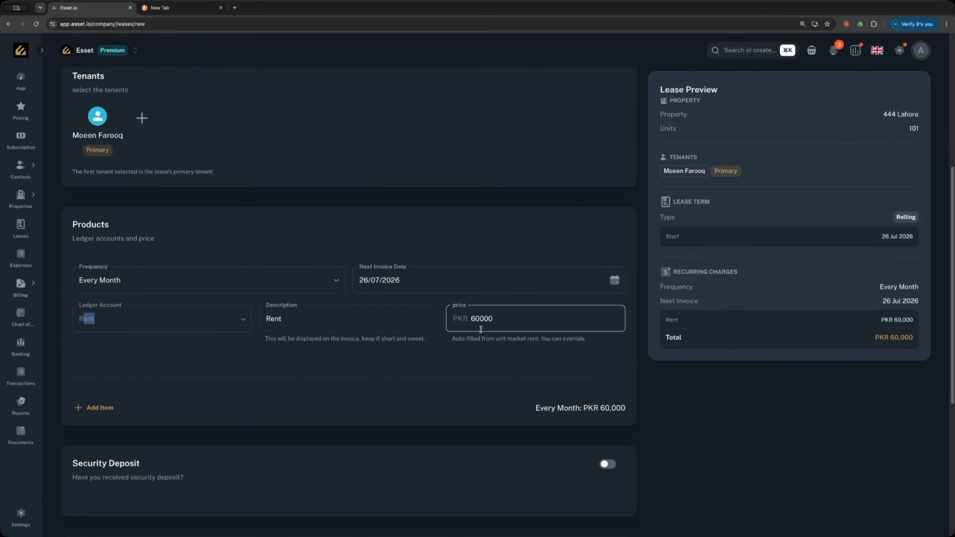
{"action": "left_click_drag", "start_coordinate": [499, 322], "coordinate": [471, 320]}
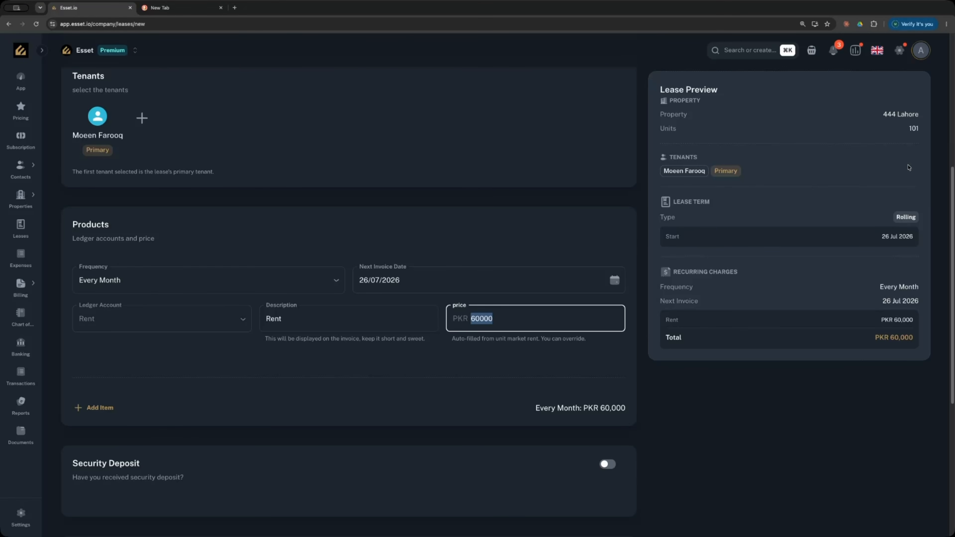
{"action": "left_click", "coordinate": [804, 282]}
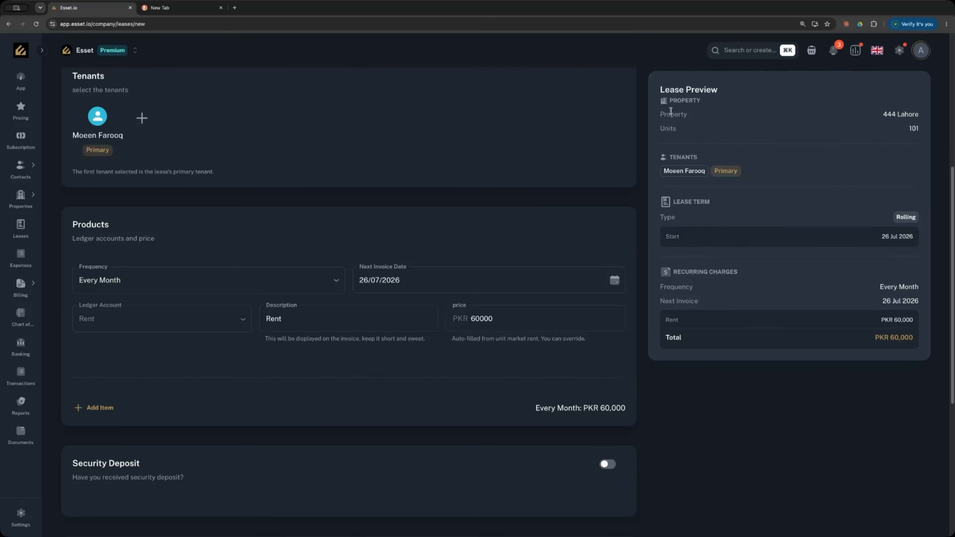
{"action": "left_click_drag", "start_coordinate": [663, 113], "coordinate": [904, 115]}
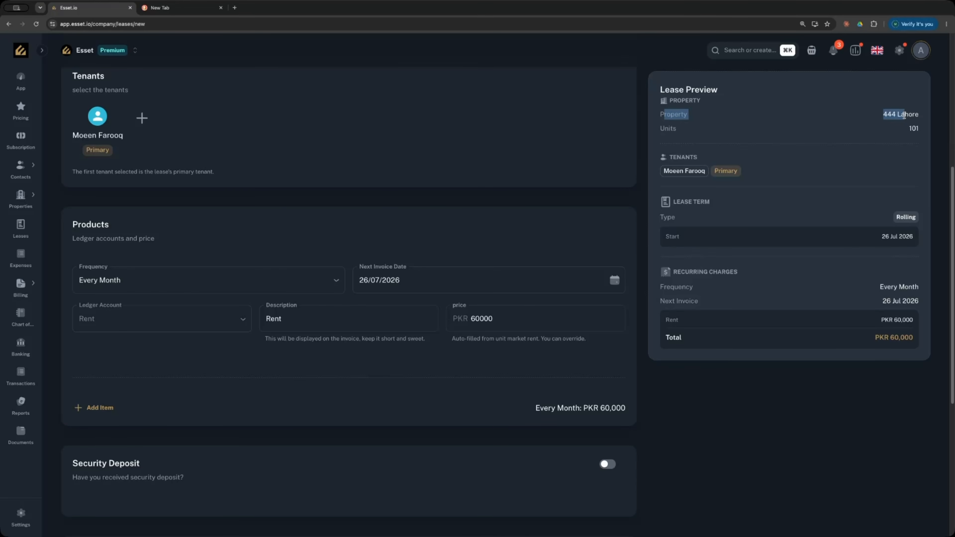
{"action": "left_click", "coordinate": [833, 133]}
- Add a second recurring charge on the Parking ledger account with an amount of PKR 6000 and check the preview total
{"action": "left_click", "coordinate": [102, 411]}
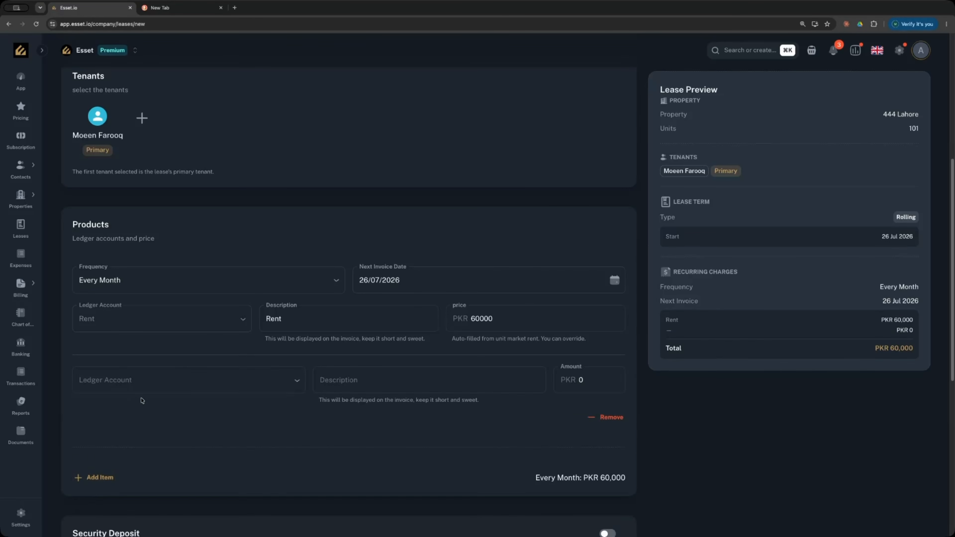
{"action": "left_click", "coordinate": [157, 381]}
{"action": "scroll", "coordinate": [160, 338], "scroll_direction": "down", "scroll_amount": 3}
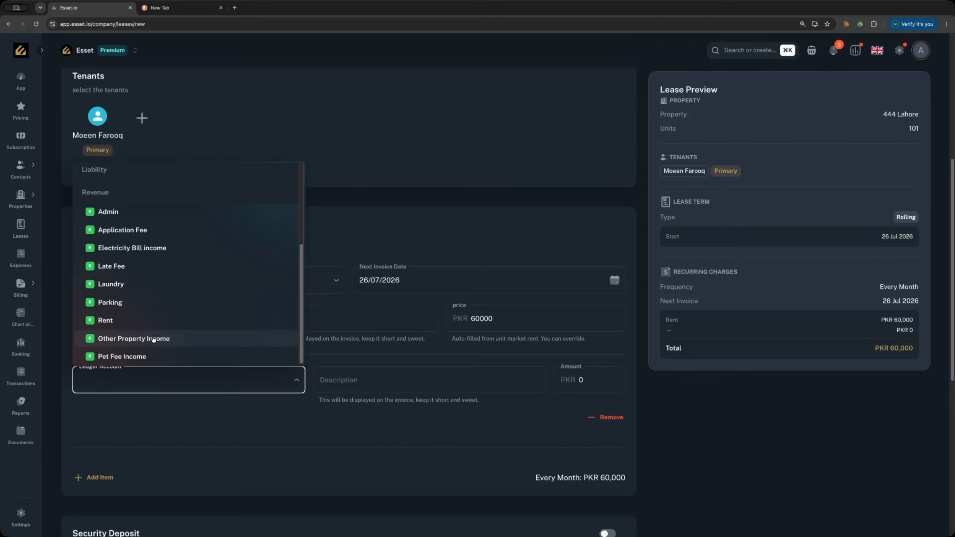
{"action": "left_click", "coordinate": [126, 306]}
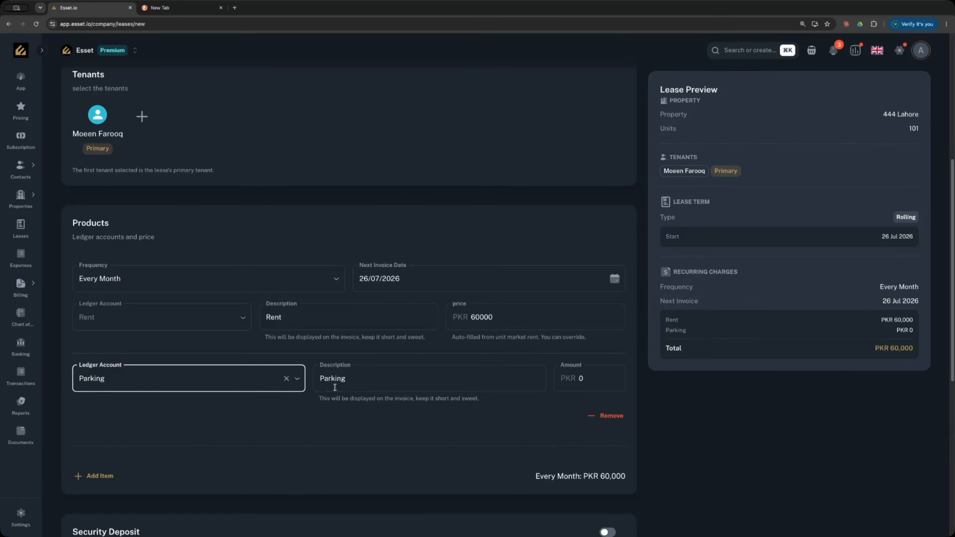
{"action": "left_click", "coordinate": [603, 387]}
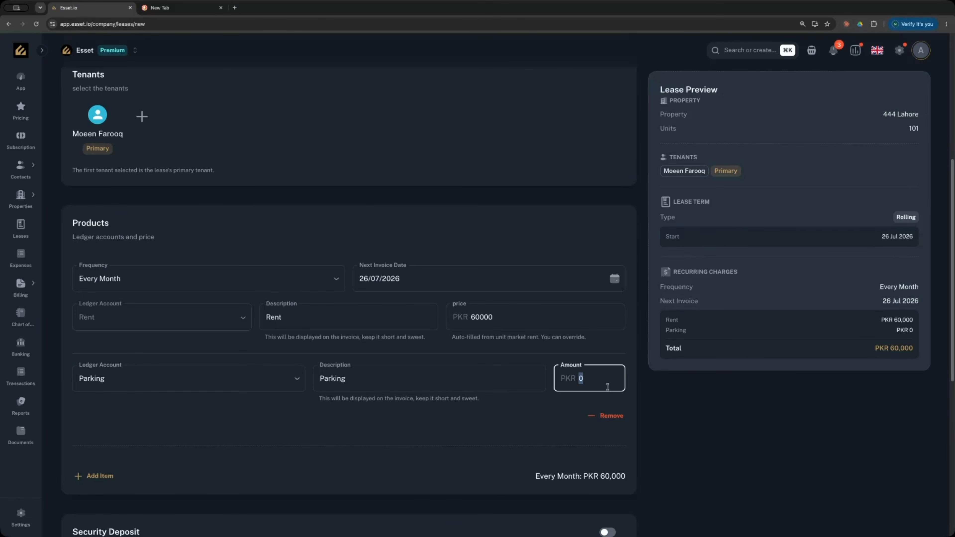
{"action": "type", "text": "6000"}
{"action": "left_click", "coordinate": [502, 468]}
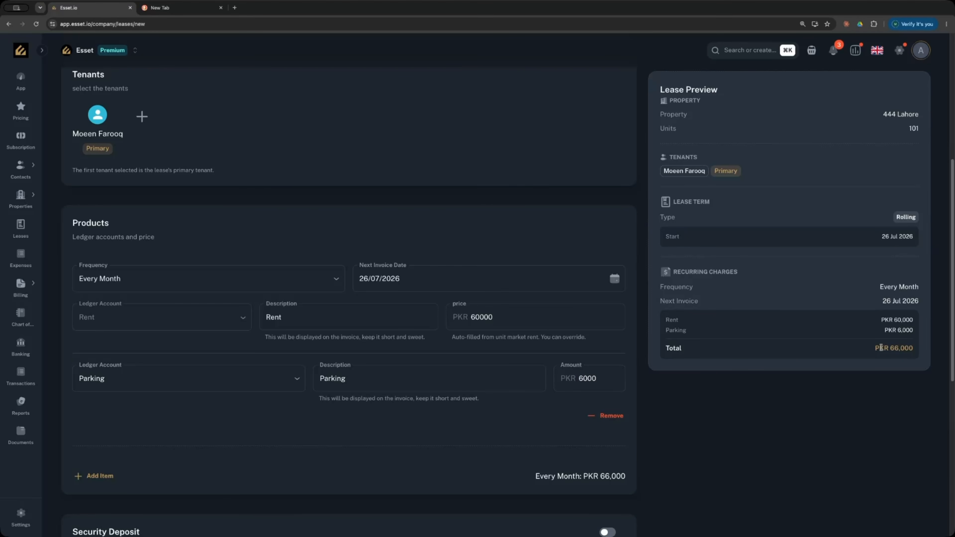
{"action": "left_click_drag", "start_coordinate": [890, 348], "coordinate": [910, 348]}
{"action": "left_click", "coordinate": [884, 366]}
- Enable the security deposit and look through its ledger account choices, keeping Security Deposit selected
{"action": "scroll", "coordinate": [420, 354], "scroll_direction": "down", "scroll_amount": 5}
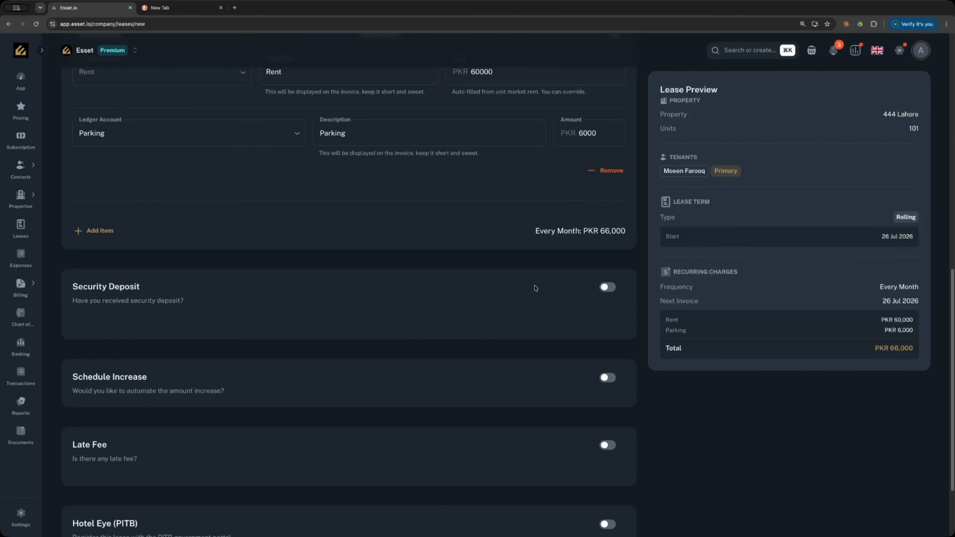
{"action": "left_click", "coordinate": [612, 290]}
{"action": "scroll", "coordinate": [452, 320], "scroll_direction": "down", "scroll_amount": 1}
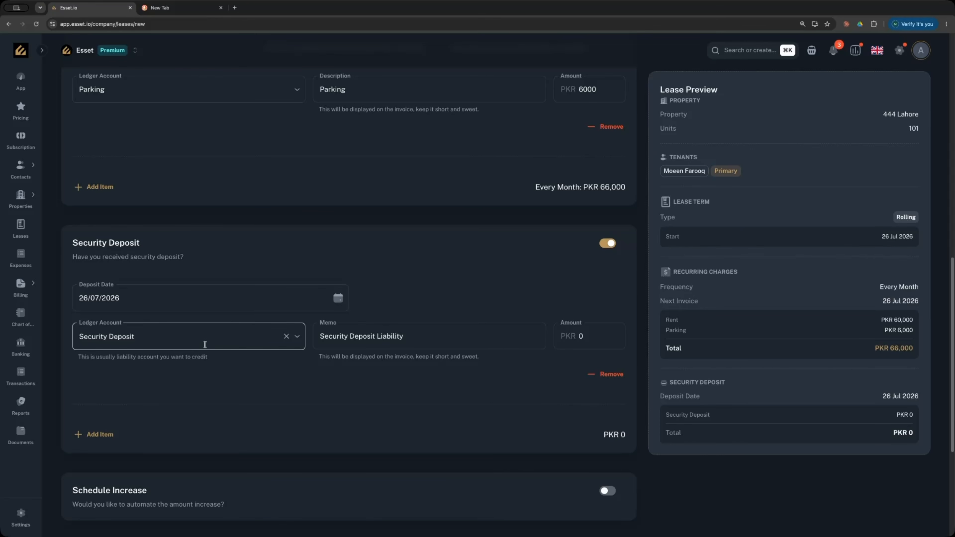
{"action": "left_click", "coordinate": [190, 346]}
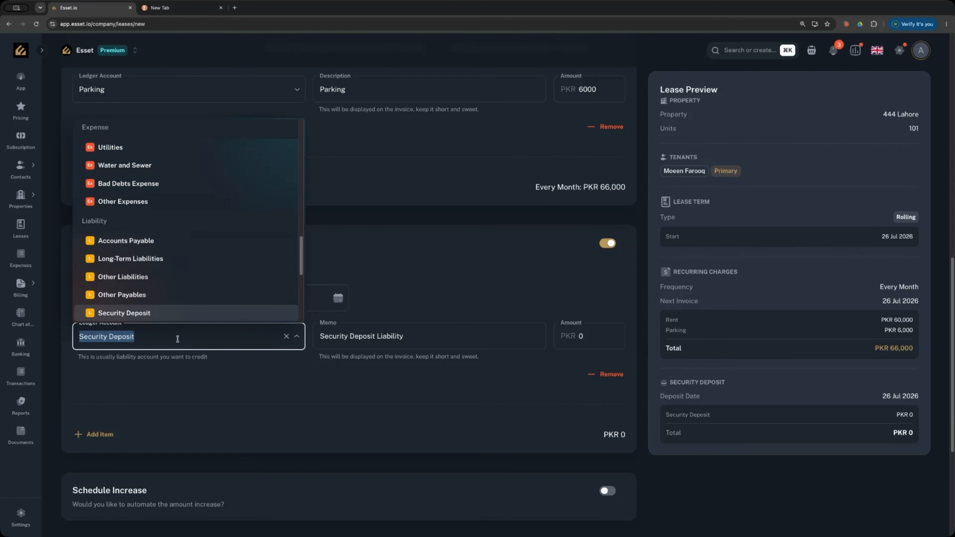
{"action": "scroll", "coordinate": [175, 306], "scroll_direction": "down", "scroll_amount": 1}
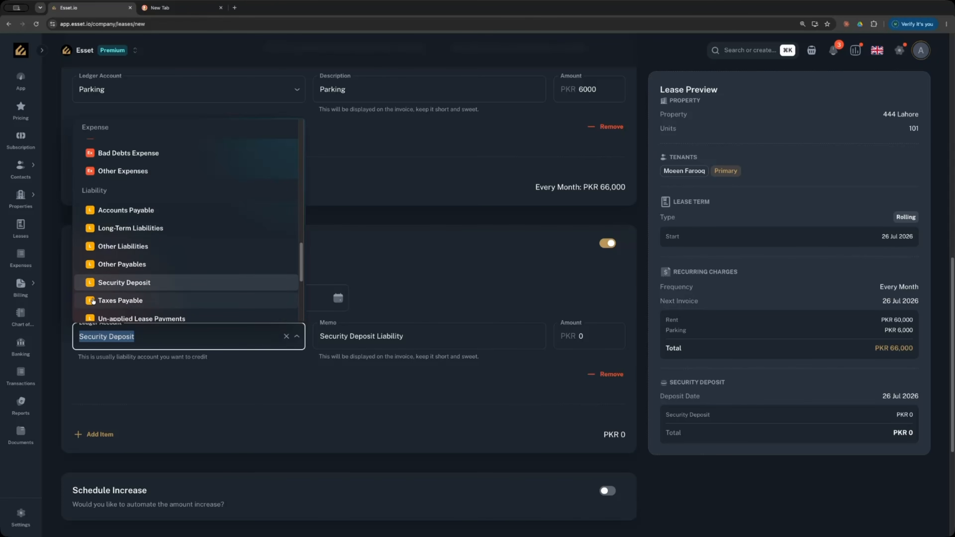
{"action": "scroll", "coordinate": [121, 286], "scroll_direction": "up", "scroll_amount": 1}
{"action": "scroll", "coordinate": [120, 287], "scroll_direction": "down", "scroll_amount": 1}
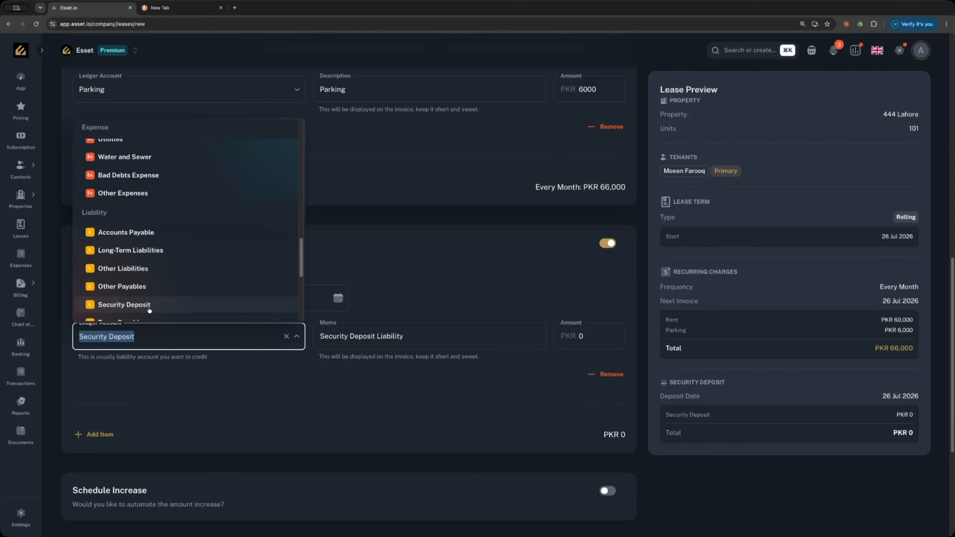
{"action": "left_click", "coordinate": [408, 307]}
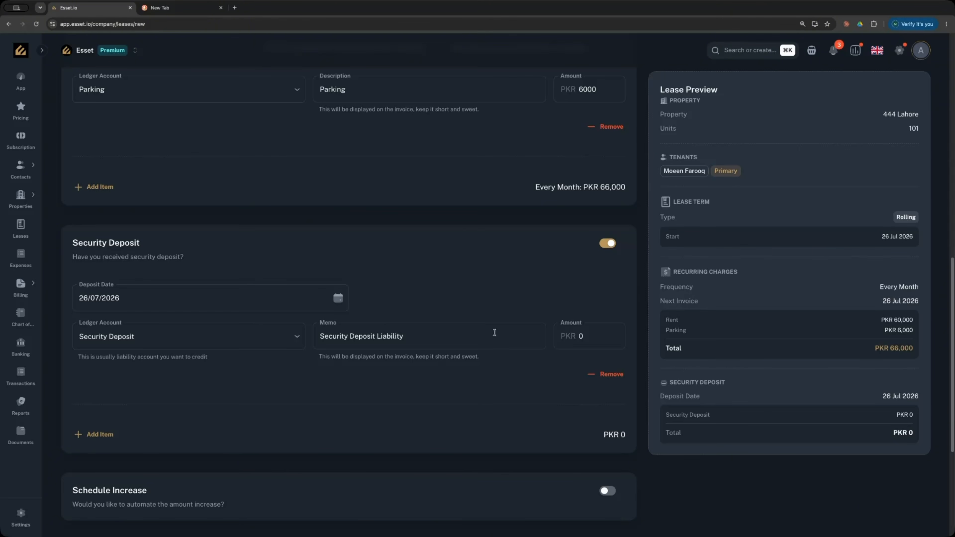
- Set the security deposit amount to PKR 120000
{"action": "left_click", "coordinate": [590, 334]}
{"action": "left_click", "coordinate": [590, 334]}
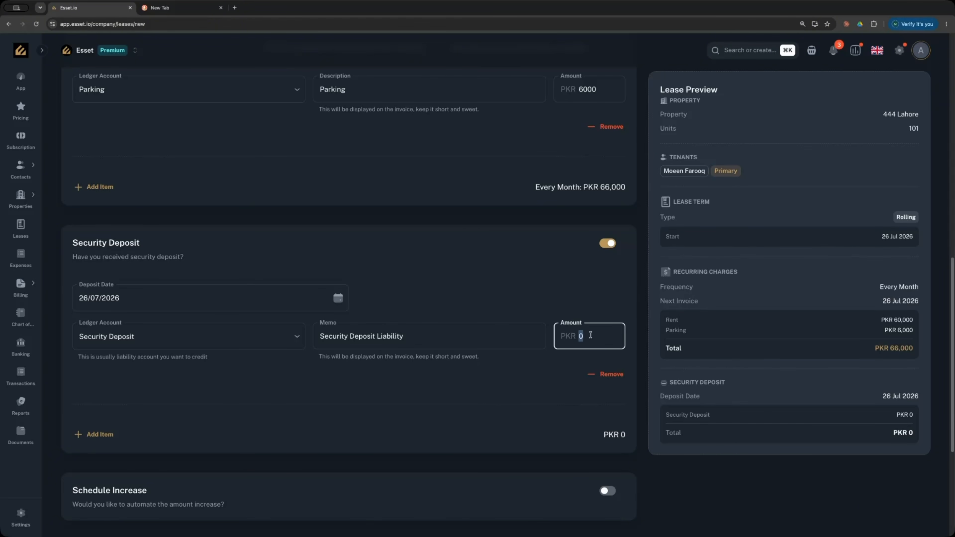
{"action": "type", "text": "120000"}
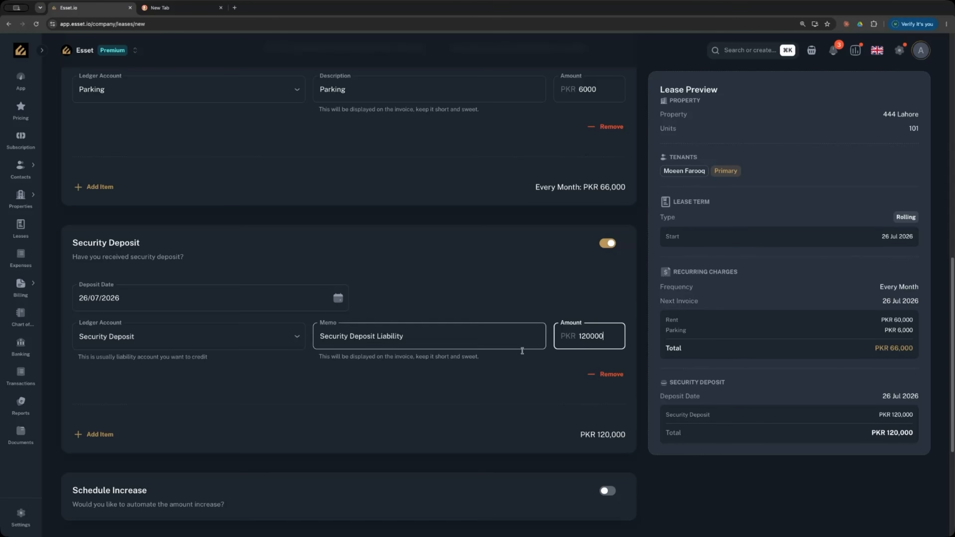
- Add a second security deposit item, look through its ledger account choices, and remove the item
{"action": "scroll", "coordinate": [512, 378], "scroll_direction": "down", "scroll_amount": 1}
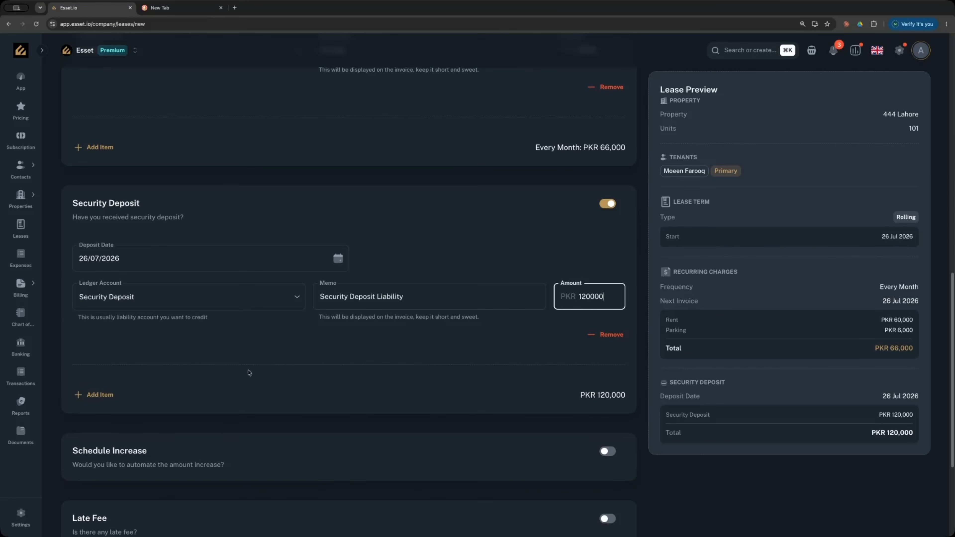
{"action": "left_click", "coordinate": [101, 394]}
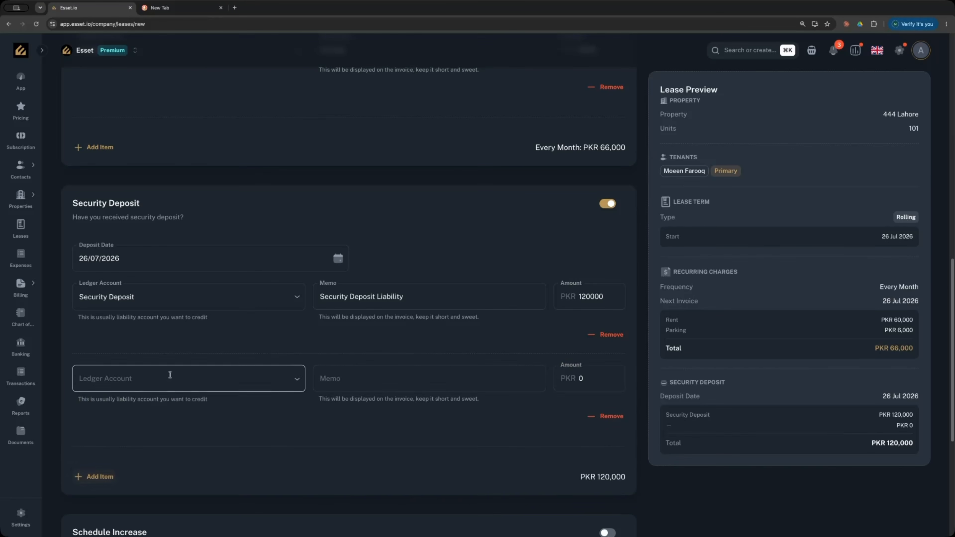
{"action": "left_click", "coordinate": [216, 374]}
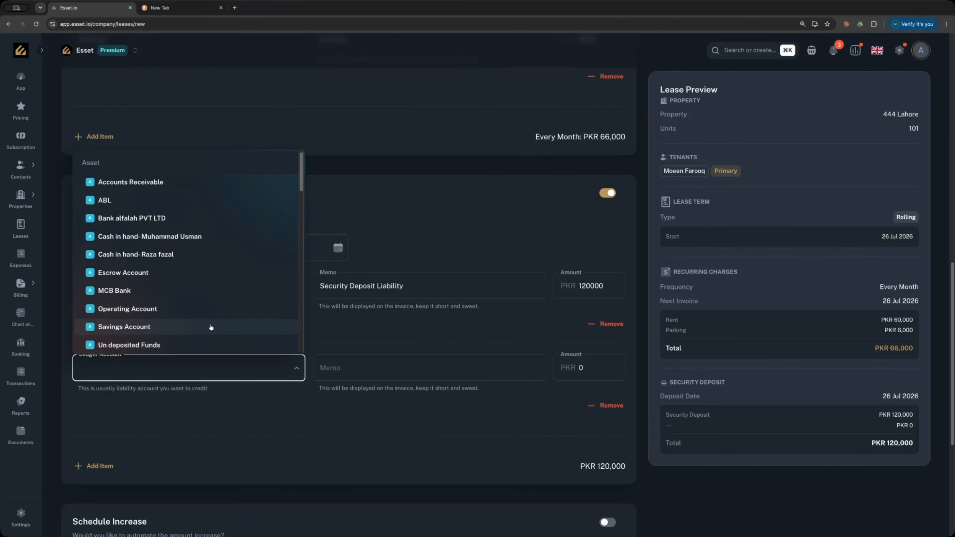
{"action": "scroll", "coordinate": [203, 327], "scroll_direction": "down", "scroll_amount": 5}
{"action": "scroll", "coordinate": [202, 324], "scroll_direction": "up", "scroll_amount": 5}
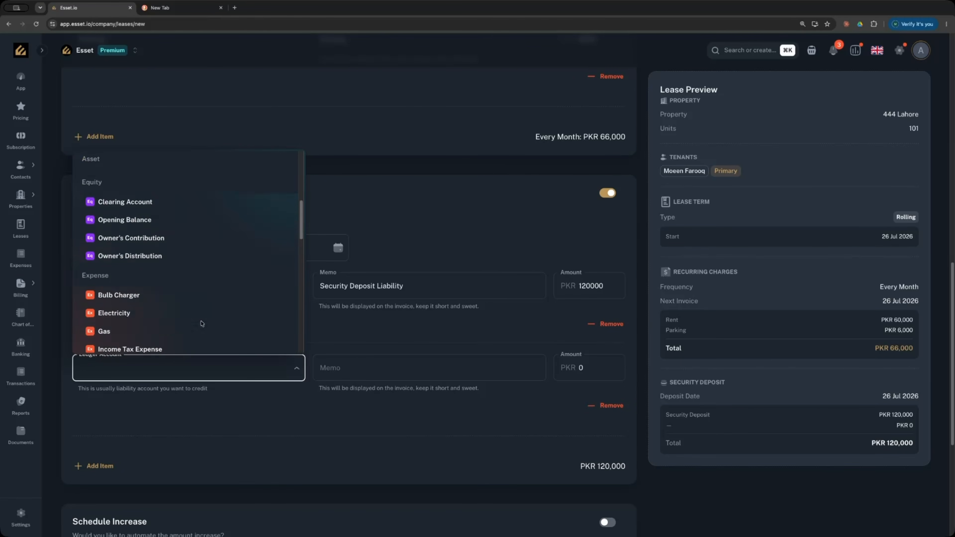
{"action": "scroll", "coordinate": [201, 323], "scroll_direction": "up", "scroll_amount": 1}
{"action": "scroll", "coordinate": [202, 324], "scroll_direction": "down", "scroll_amount": 5}
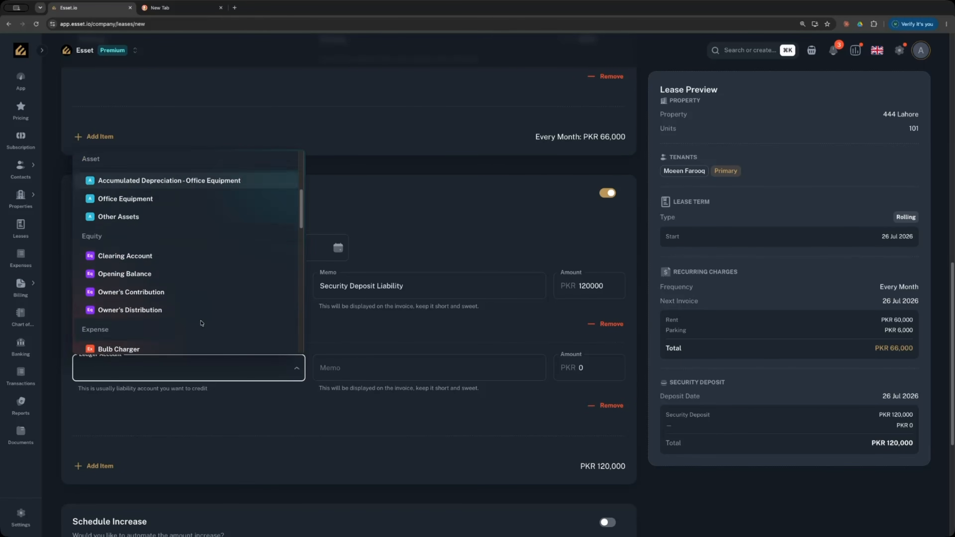
{"action": "scroll", "coordinate": [202, 324], "scroll_direction": "down", "scroll_amount": 5}
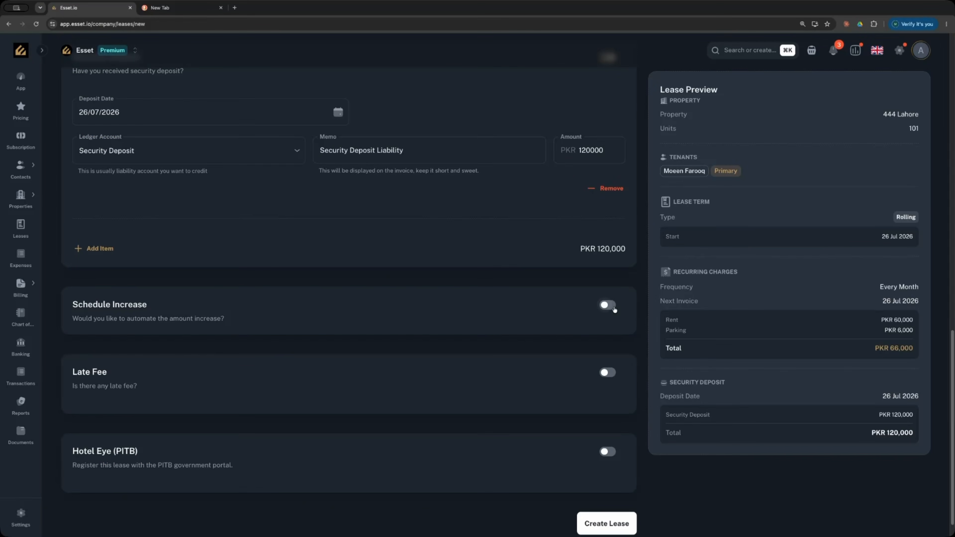
- Enable the scheduled increase and look through its frequency options, keeping Every Year
{"action": "left_click", "coordinate": [608, 305]}
{"action": "scroll", "coordinate": [474, 275], "scroll_direction": "down", "scroll_amount": 1}
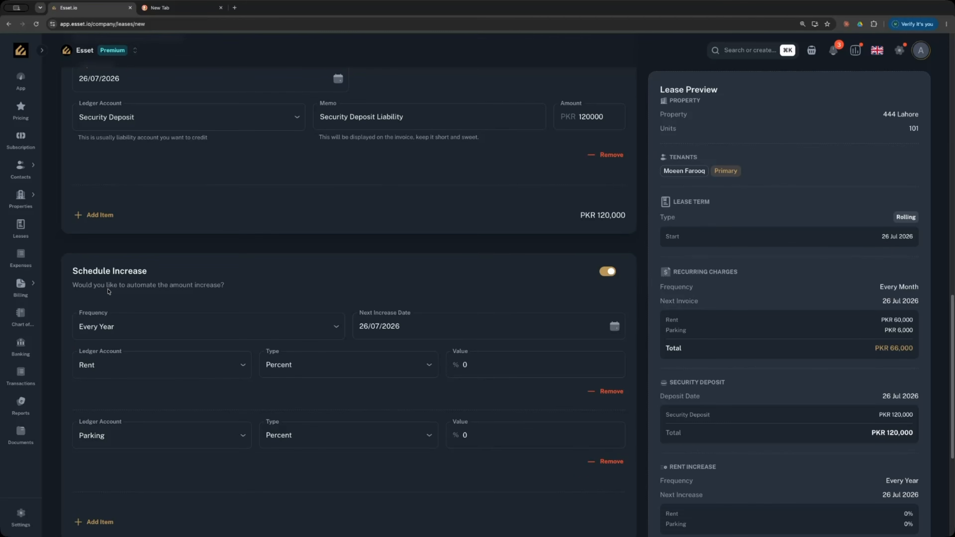
{"action": "scroll", "coordinate": [145, 297], "scroll_direction": "down", "scroll_amount": 1}
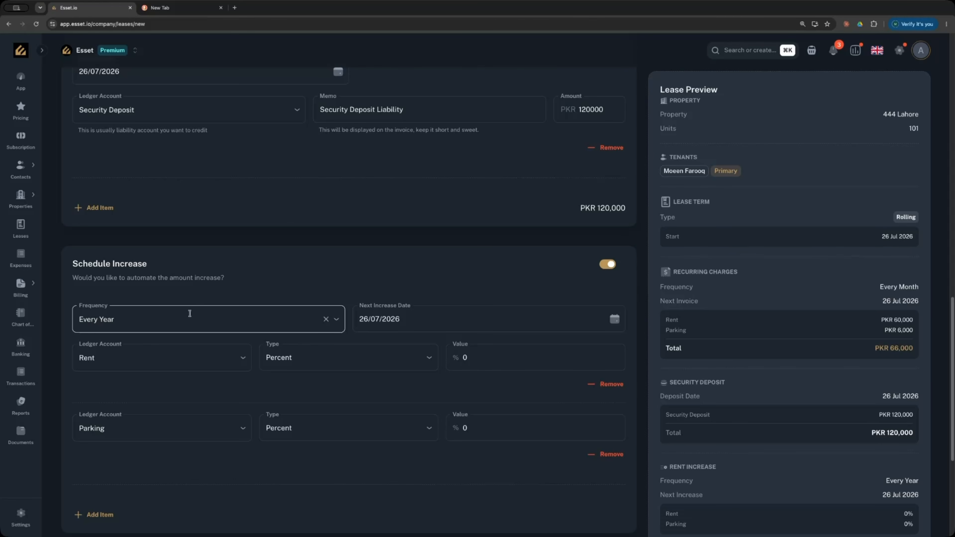
{"action": "scroll", "coordinate": [286, 311], "scroll_direction": "down", "scroll_amount": 1}
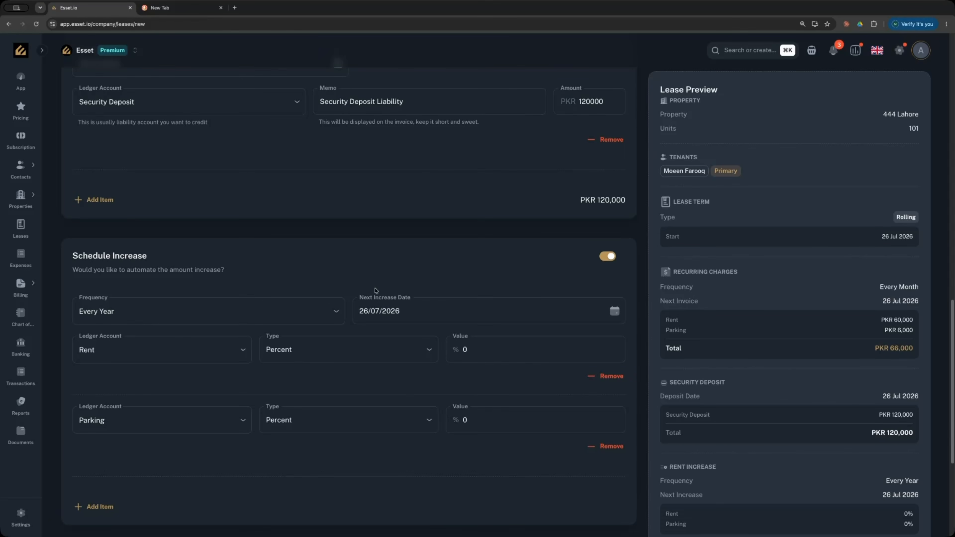
{"action": "scroll", "coordinate": [375, 290], "scroll_direction": "down", "scroll_amount": 1}
{"action": "left_click", "coordinate": [91, 290]}
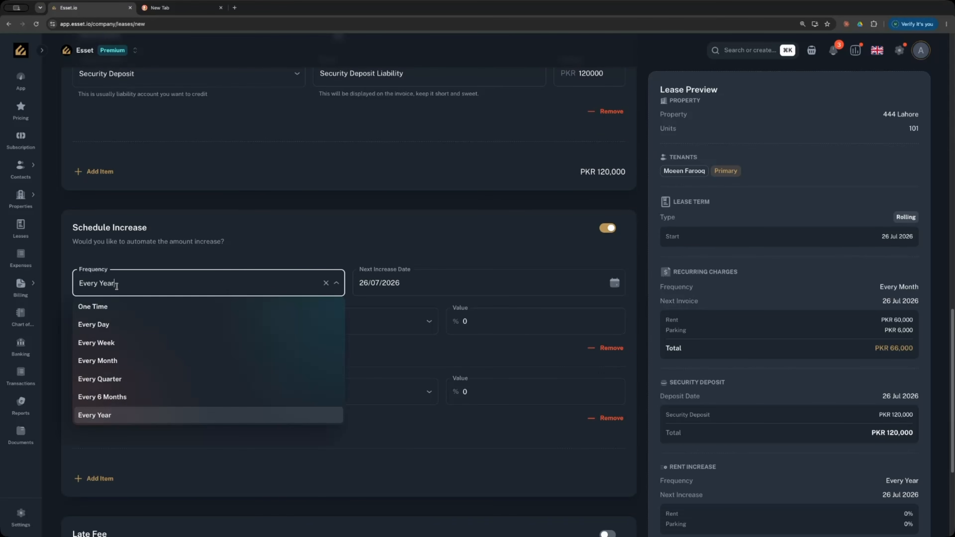
{"action": "left_click", "coordinate": [205, 260]}
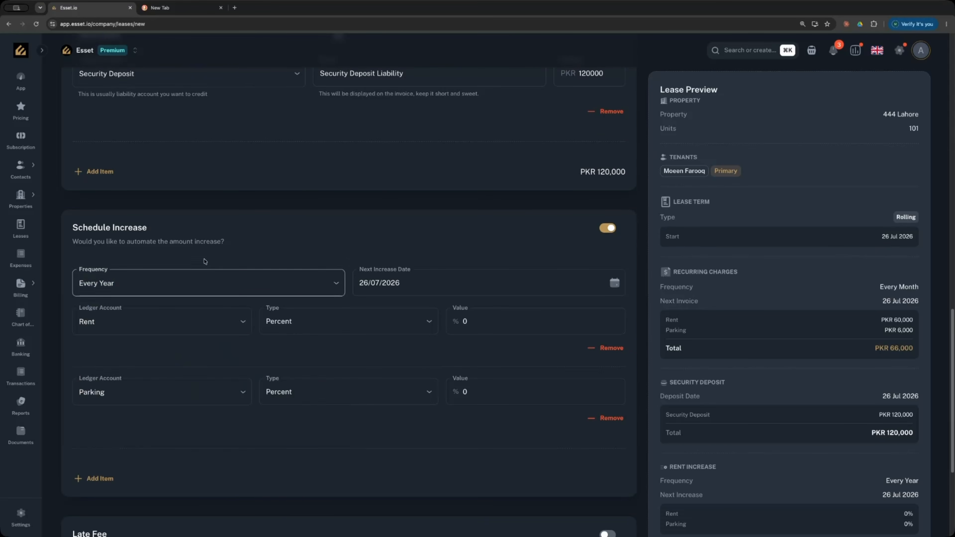
- Set the next increase date to 26/07/2027
{"action": "left_click", "coordinate": [615, 284]}
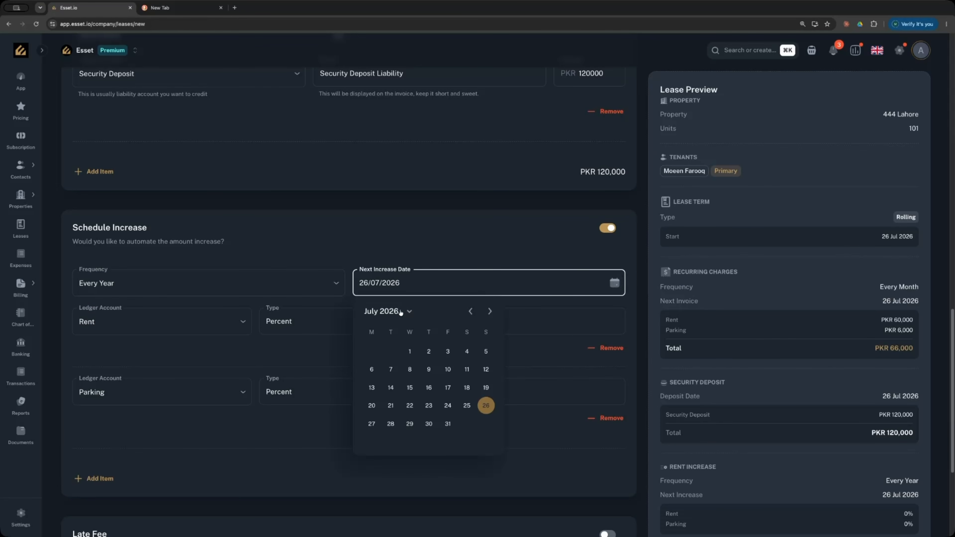
{"action": "left_click", "coordinate": [409, 311]}
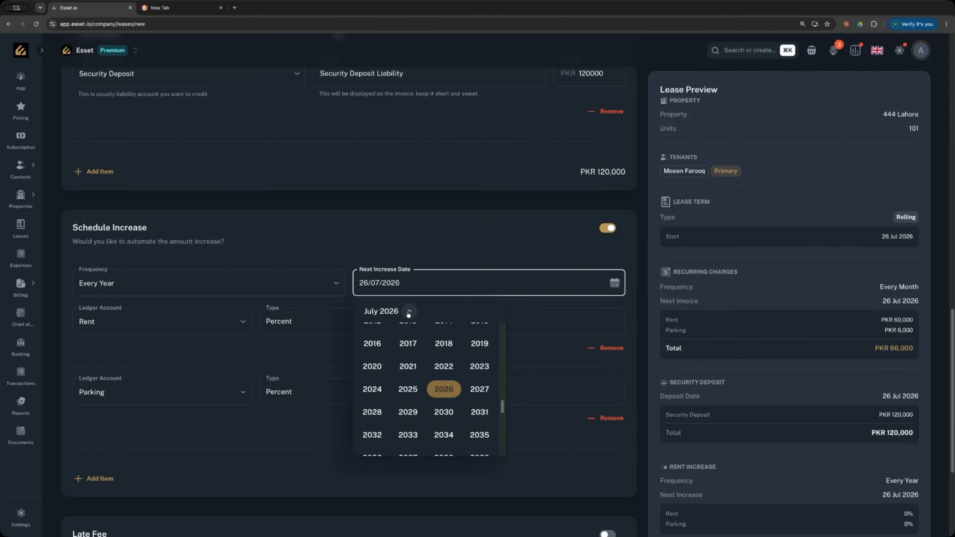
{"action": "left_click", "coordinate": [479, 392]}
{"action": "left_click", "coordinate": [373, 423]}
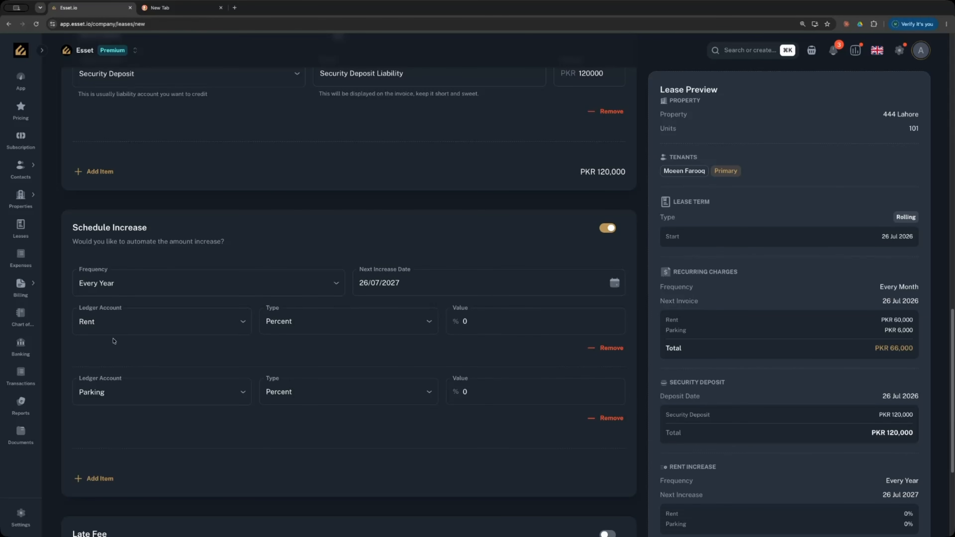
- Switch the Rent increase type to Flat and back to Percent
{"action": "scroll", "coordinate": [160, 329], "scroll_direction": "up", "scroll_amount": 1}
{"action": "left_click", "coordinate": [479, 322]}
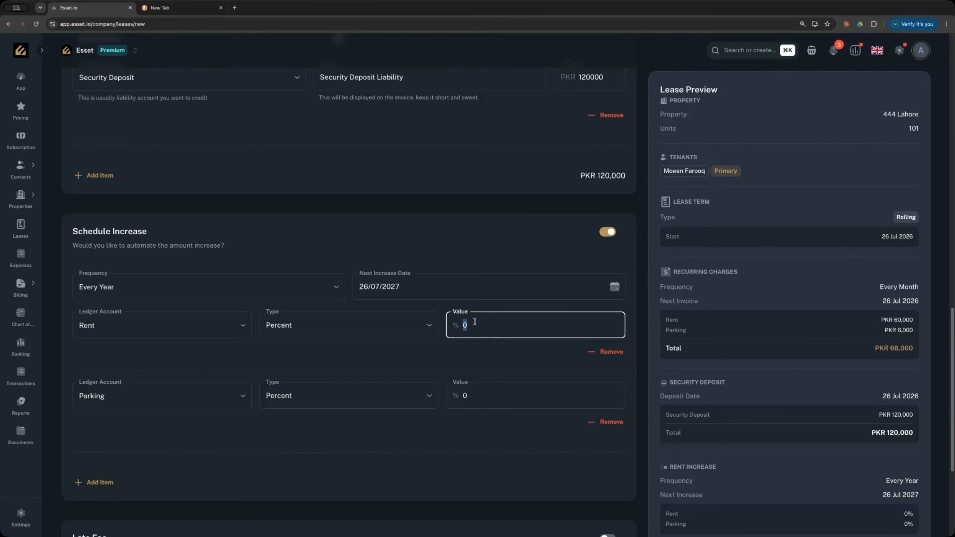
{"action": "left_click", "coordinate": [311, 331]}
{"action": "left_click", "coordinate": [291, 367]}
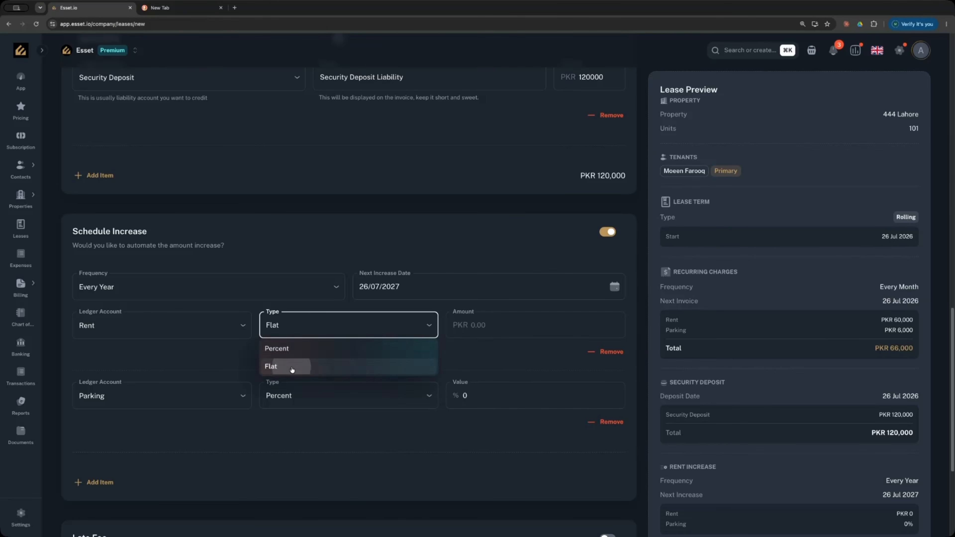
{"action": "left_click", "coordinate": [367, 331]}
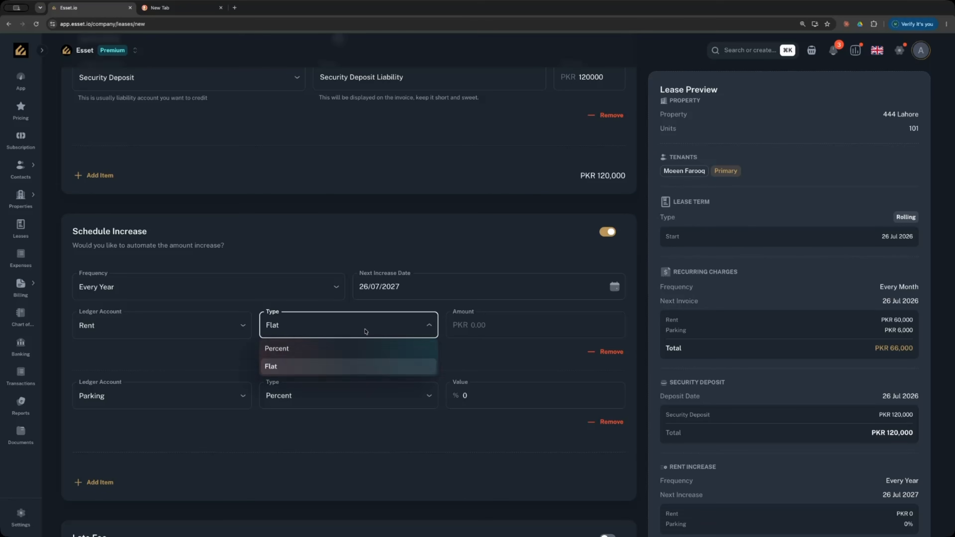
{"action": "left_click", "coordinate": [341, 350]}
- Set the Rent increase value to 10 percent and remove the Parking increase item
{"action": "left_click", "coordinate": [469, 327]}
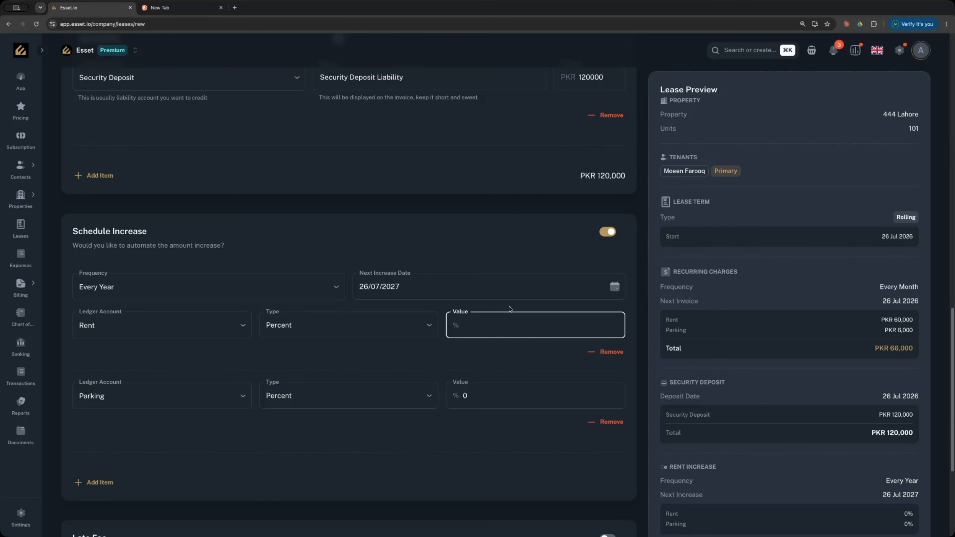
{"action": "type", "text": "10"}
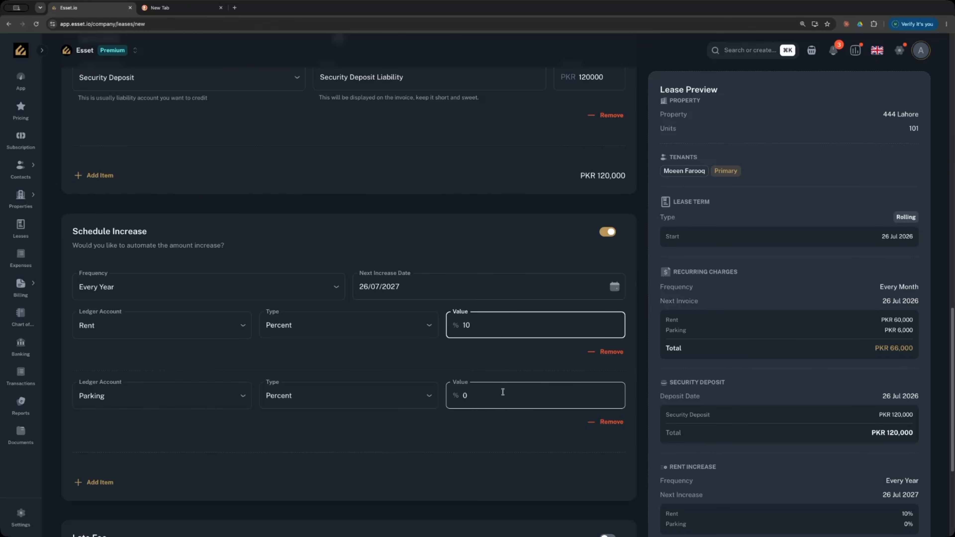
{"action": "left_click", "coordinate": [612, 422]}
- Enable the late fee and choose the 5% one-time late fee
{"action": "scroll", "coordinate": [519, 418], "scroll_direction": "down", "scroll_amount": 3}
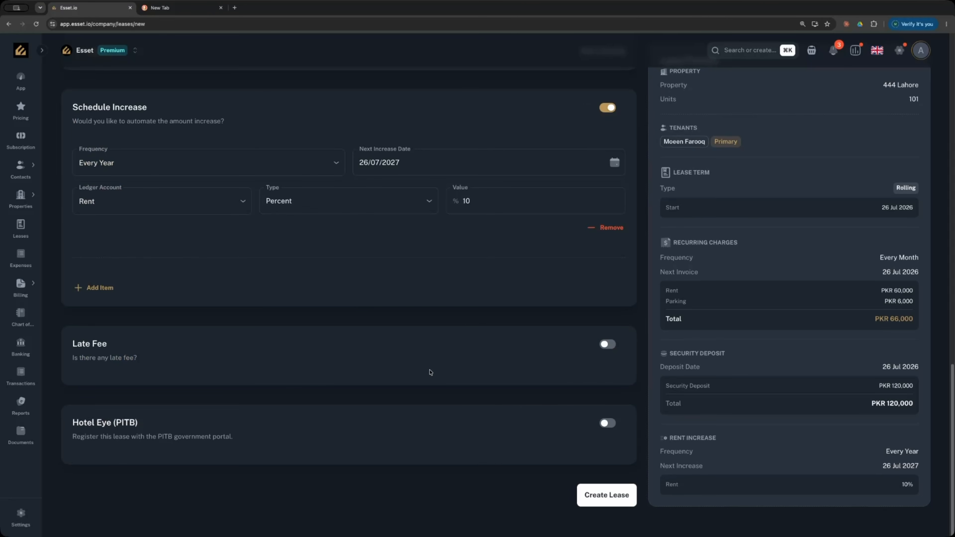
{"action": "left_click", "coordinate": [608, 344]}
{"action": "left_click", "coordinate": [438, 379]}
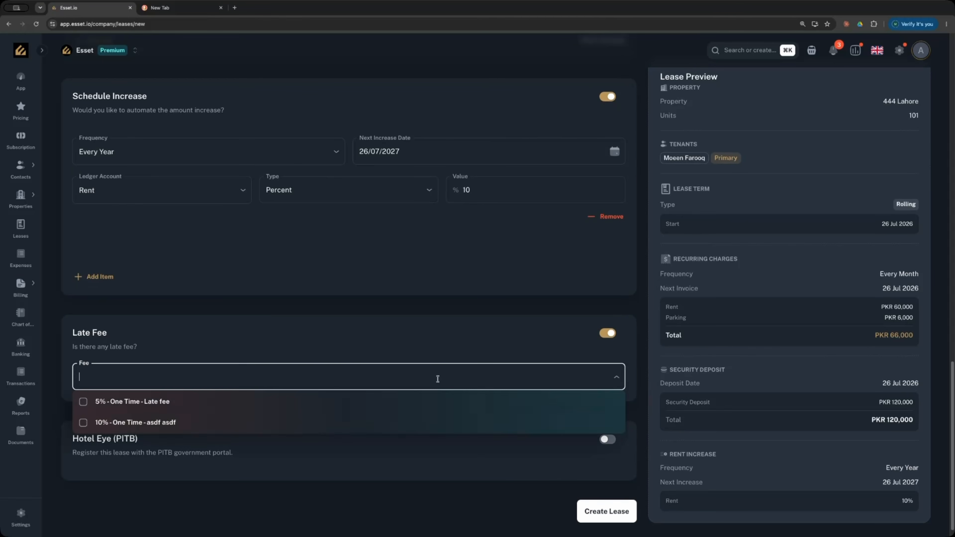
{"action": "left_click", "coordinate": [259, 404]}
- Compare the late fee amount with the recurring charges total in the Lease Preview
{"action": "scroll", "coordinate": [871, 362], "scroll_direction": "down", "scroll_amount": 1}
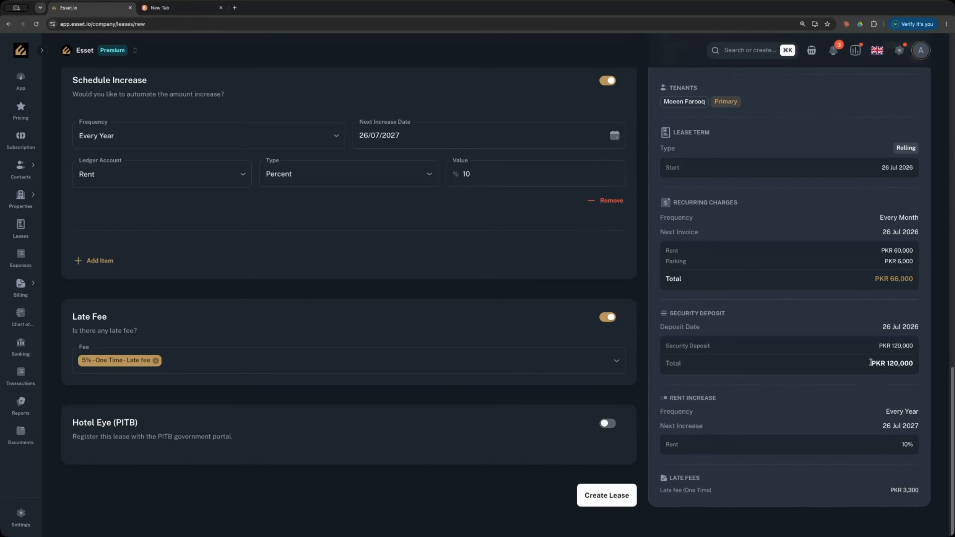
{"action": "left_click_drag", "start_coordinate": [873, 282], "coordinate": [912, 278]}
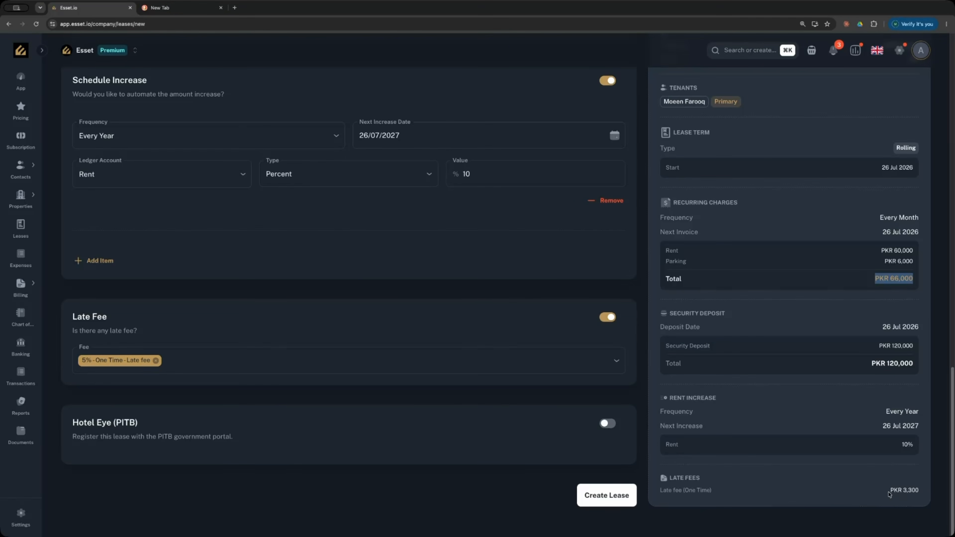
{"action": "left_click_drag", "start_coordinate": [918, 492], "coordinate": [886, 494]}
{"action": "left_click", "coordinate": [438, 415]}
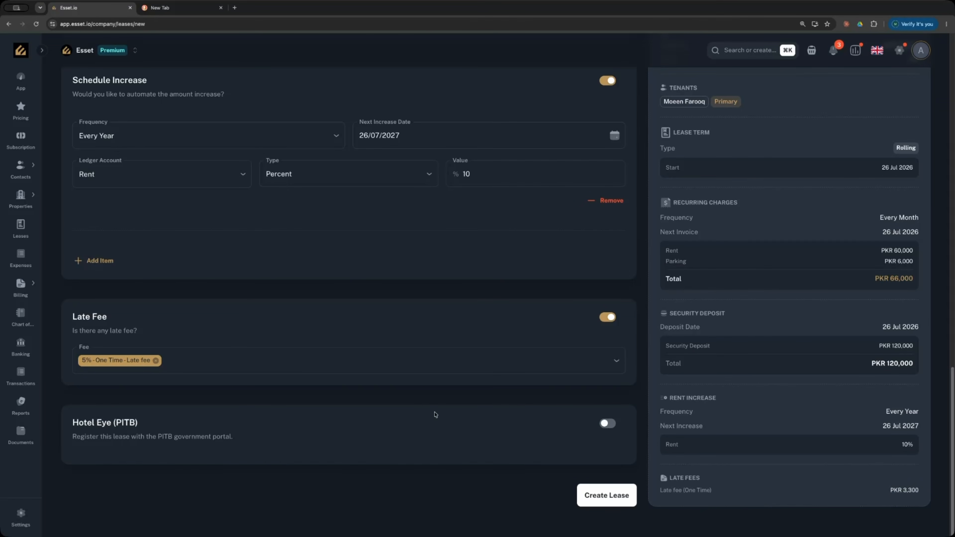
- Enable Hotel Eye (PITB) registration and look over its purpose of visit, children and auto-sync options
{"action": "left_click_drag", "start_coordinate": [72, 424], "coordinate": [138, 423]}
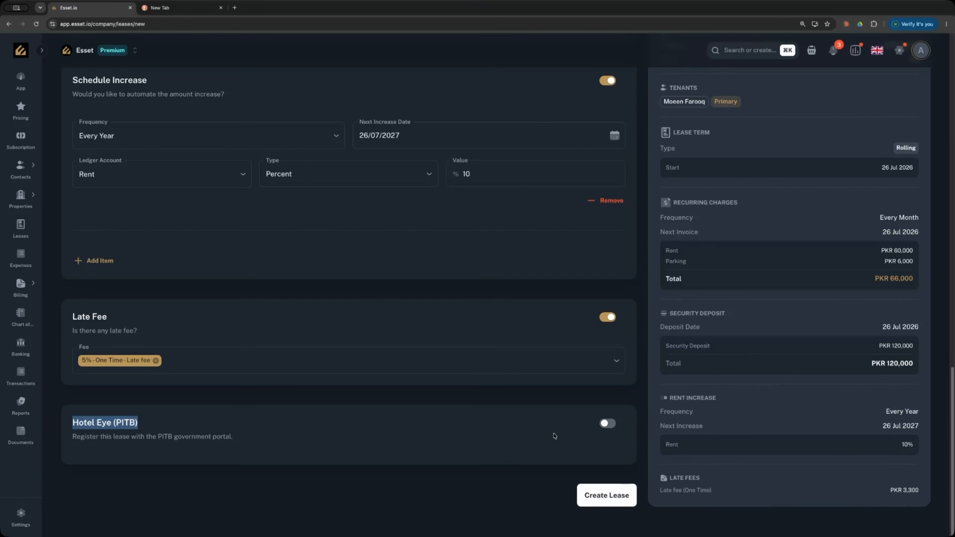
{"action": "left_click", "coordinate": [607, 424]}
{"action": "scroll", "coordinate": [571, 426], "scroll_direction": "down", "scroll_amount": 3}
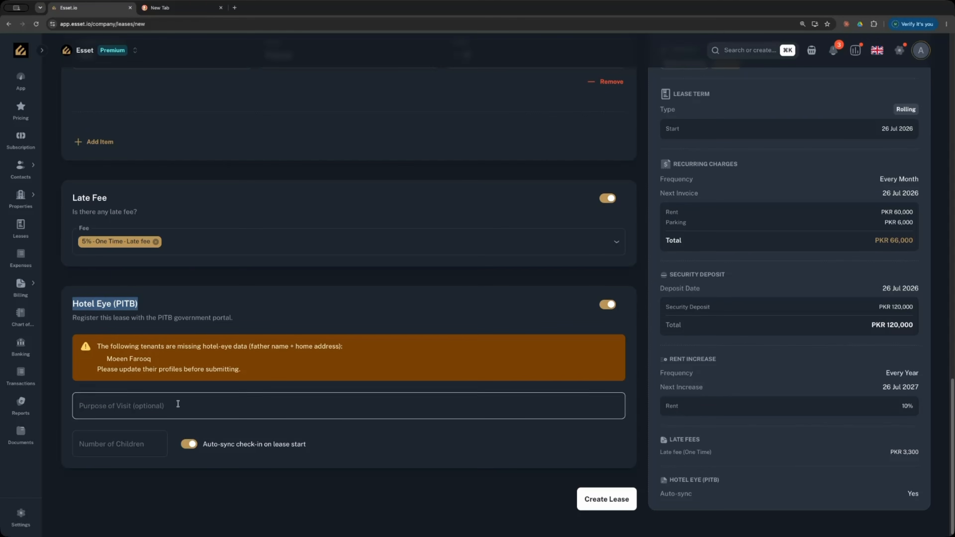
{"action": "left_click", "coordinate": [134, 406]}
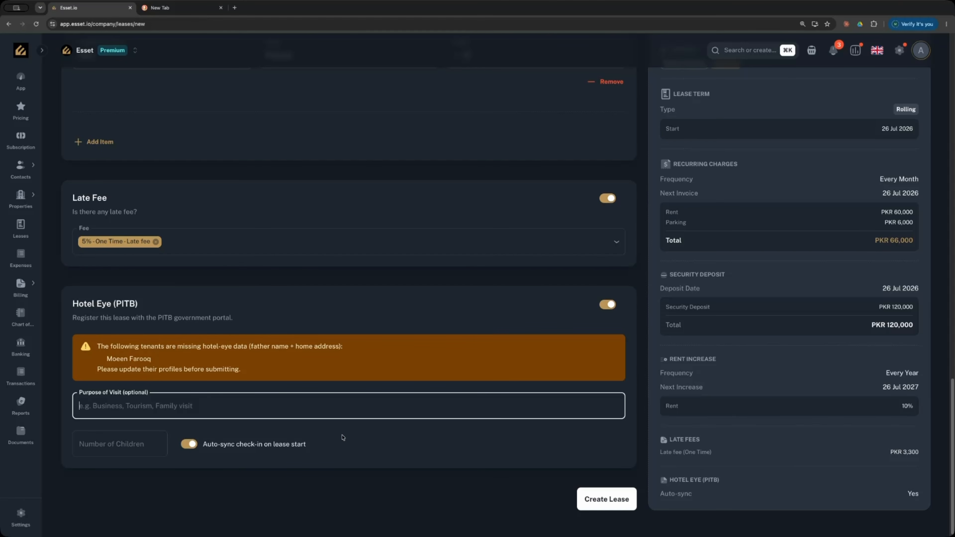
- Add a second tenant to the lease alongside the primary tenant
{"action": "scroll", "coordinate": [377, 442], "scroll_direction": "up", "scroll_amount": 10}
{"action": "scroll", "coordinate": [376, 442], "scroll_direction": "up", "scroll_amount": 10}
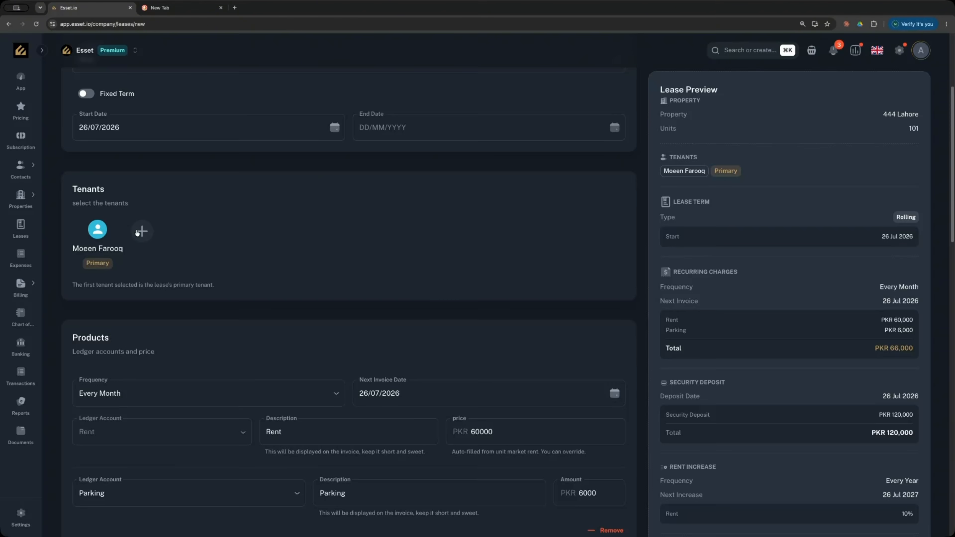
{"action": "left_click", "coordinate": [138, 232]}
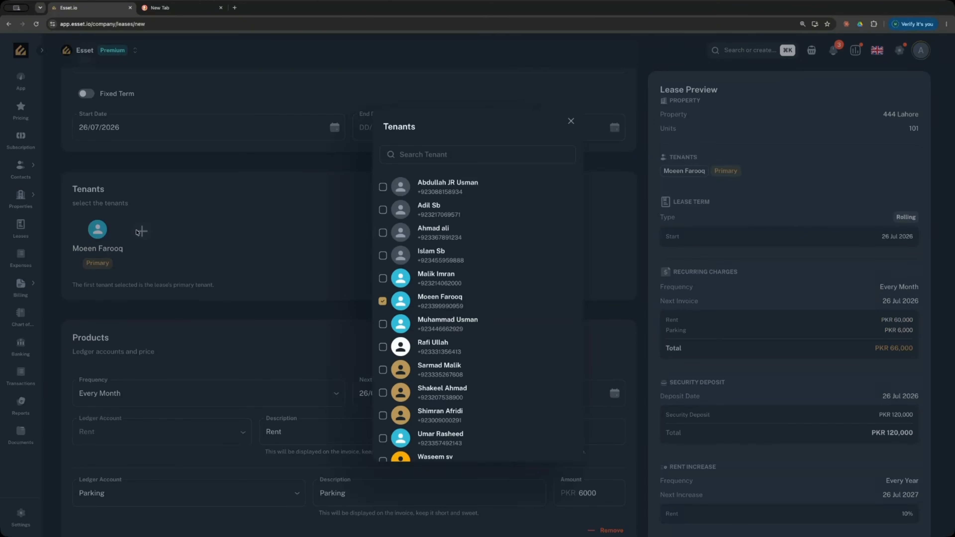
{"action": "left_click", "coordinate": [384, 327]}
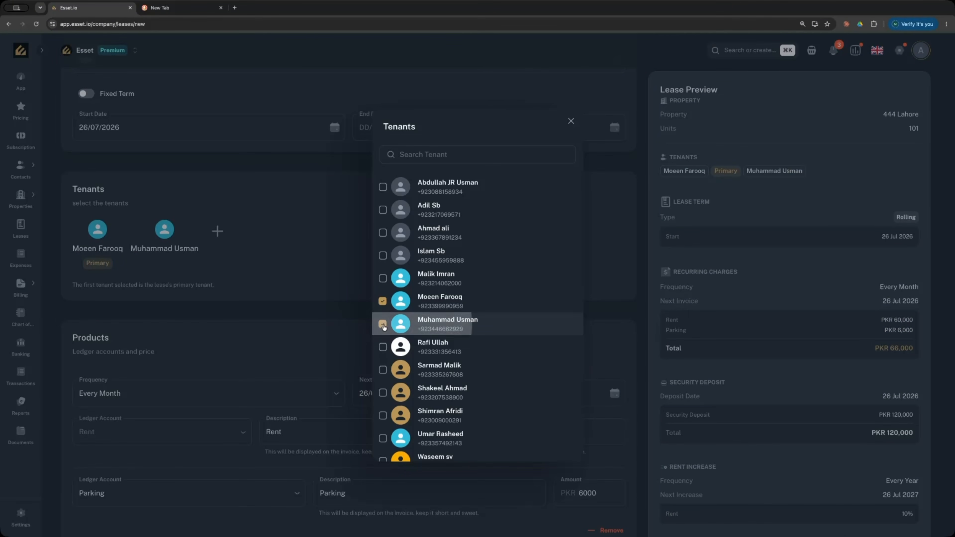
{"action": "left_click", "coordinate": [279, 278]}
- Check the primary and additional tenant labels, and remove the second tenant from the lease
{"action": "left_click_drag", "start_coordinate": [88, 265], "coordinate": [110, 267]}
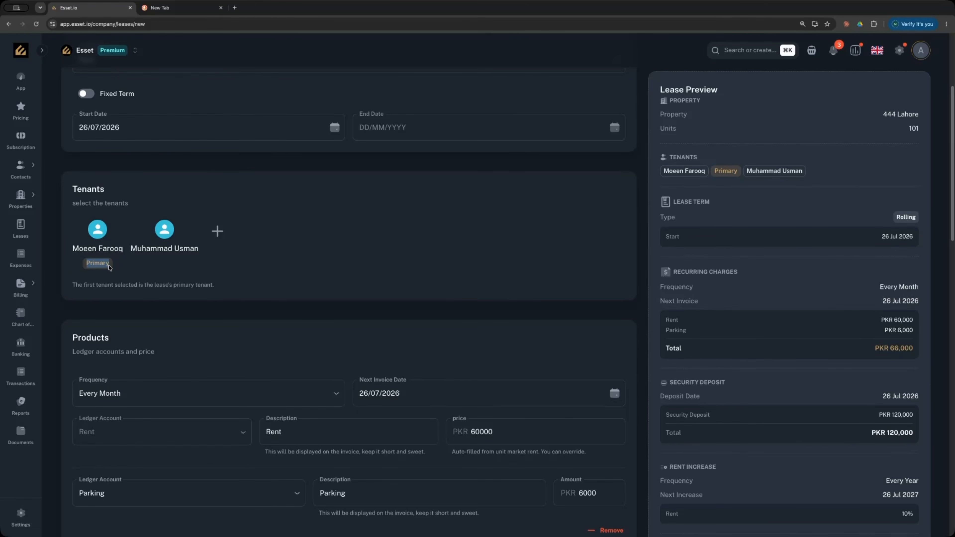
{"action": "left_click_drag", "start_coordinate": [146, 250], "coordinate": [180, 250]}
{"action": "left_click", "coordinate": [230, 261]}
{"action": "left_click", "coordinate": [218, 233]}
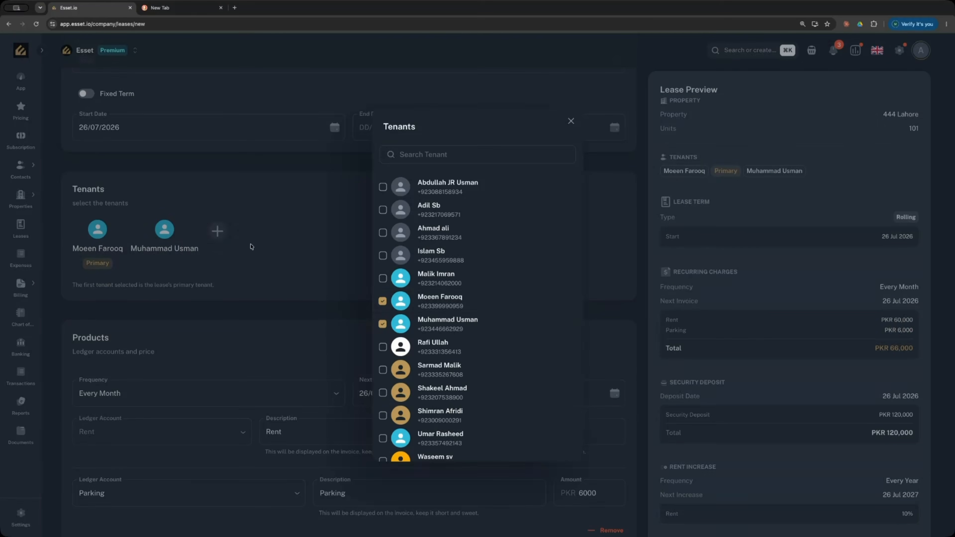
{"action": "left_click", "coordinate": [383, 325]}
- Turn off Hotel Eye (PITB) registration, create the lease and view its overview
{"action": "scroll", "coordinate": [336, 290], "scroll_direction": "down", "scroll_amount": 20}
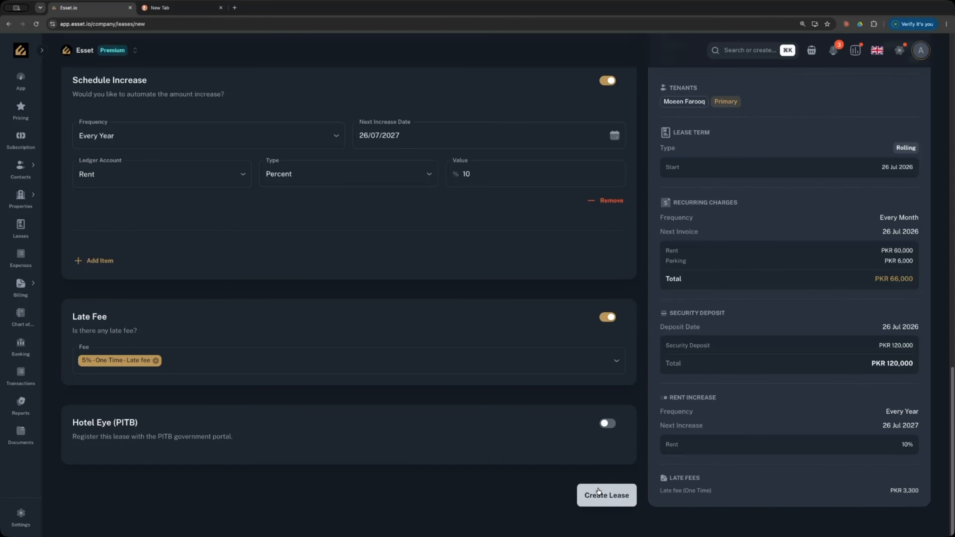
{"action": "left_click", "coordinate": [598, 491]}
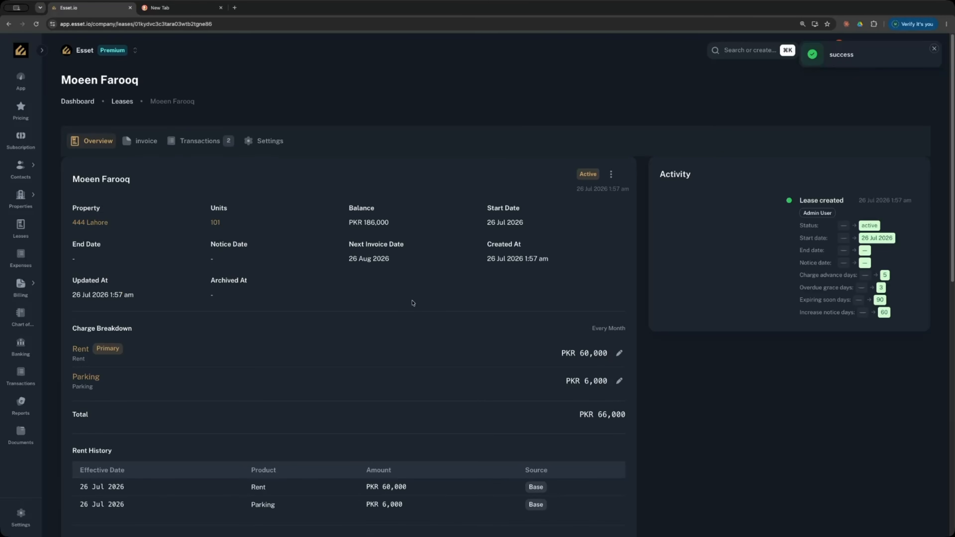
{"action": "scroll", "coordinate": [414, 303], "scroll_direction": "down", "scroll_amount": 2}
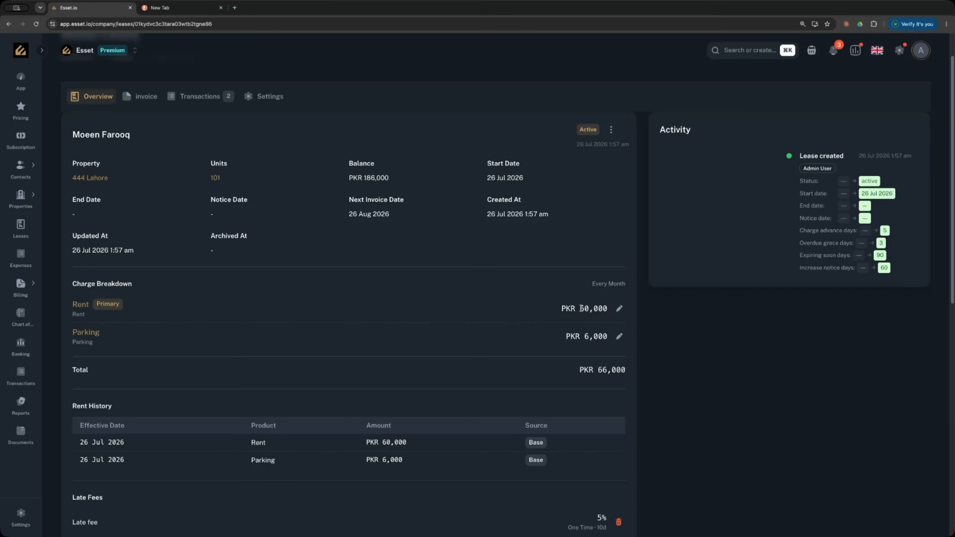
- Review the lease's charge breakdown, checking the rent and parking amounts, their total and the billing frequency
{"action": "left_click_drag", "start_coordinate": [581, 309], "coordinate": [604, 334]}
{"action": "left_click_drag", "start_coordinate": [599, 370], "coordinate": [626, 370]}
{"action": "scroll", "coordinate": [543, 304], "scroll_direction": "down", "scroll_amount": 3}
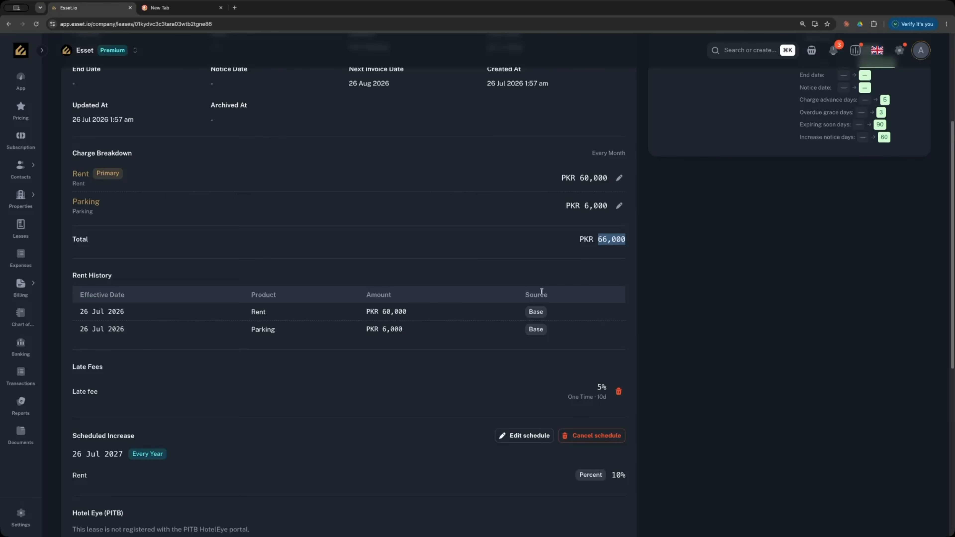
{"action": "scroll", "coordinate": [616, 254], "scroll_direction": "up", "scroll_amount": 1}
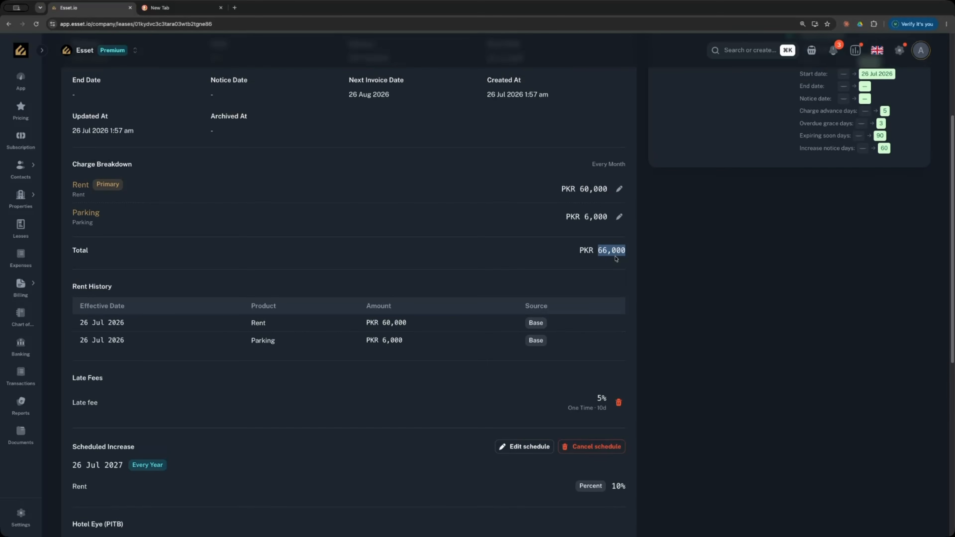
{"action": "left_click_drag", "start_coordinate": [590, 164], "coordinate": [625, 164]}
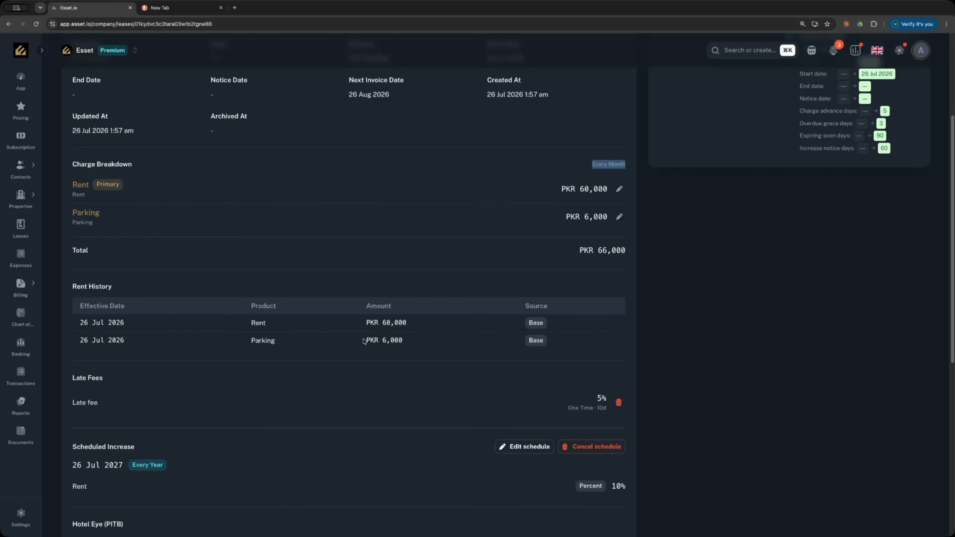
- Try out a Parking charge edit with amount 5000 and effective date 25/07/2026, and cancel it
{"action": "left_click", "coordinate": [619, 217]}
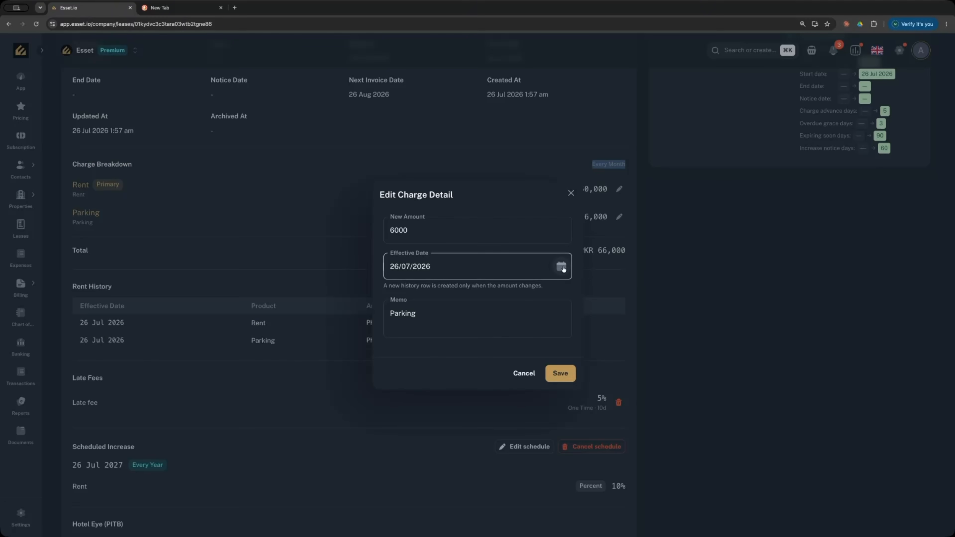
{"action": "left_click", "coordinate": [562, 266]}
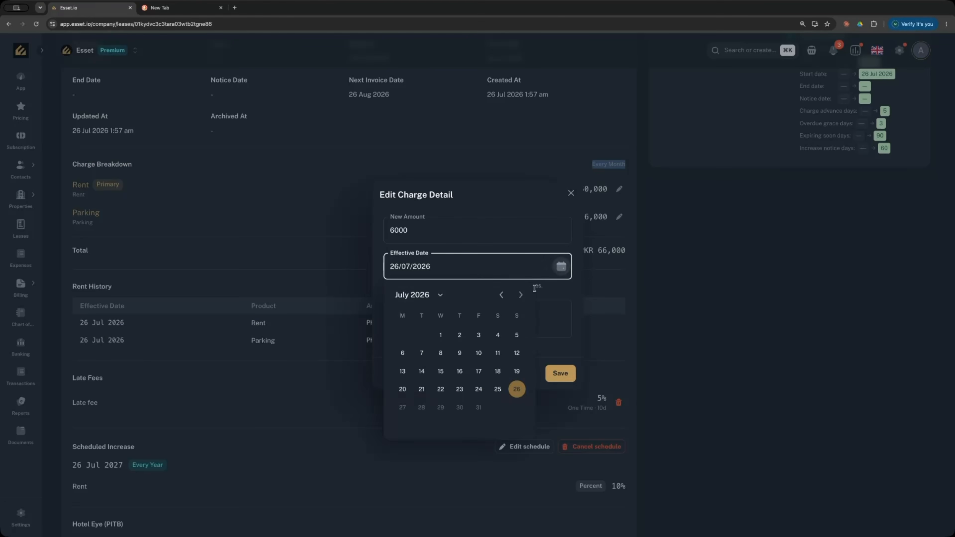
{"action": "left_click", "coordinate": [497, 391]}
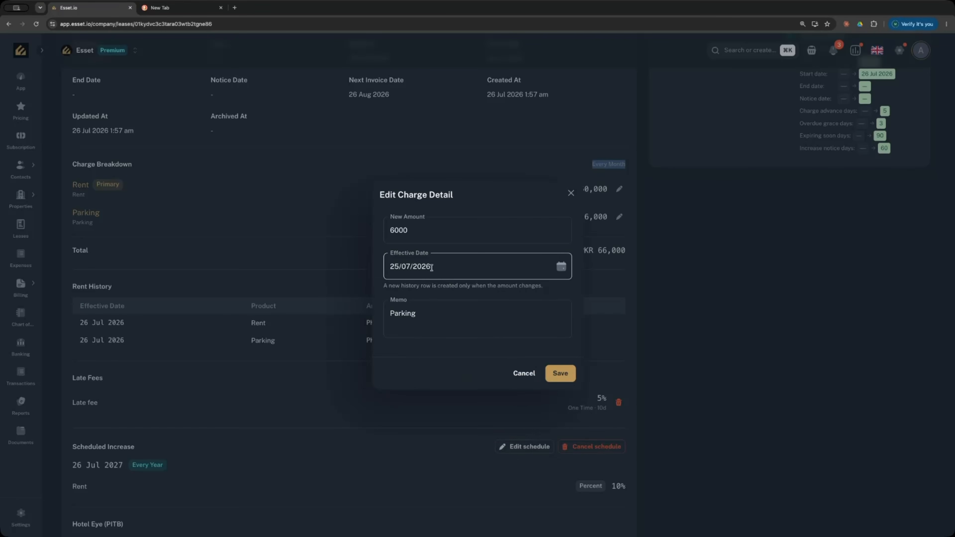
{"action": "left_click", "coordinate": [418, 234]}
{"action": "double_click", "coordinate": [418, 233]}
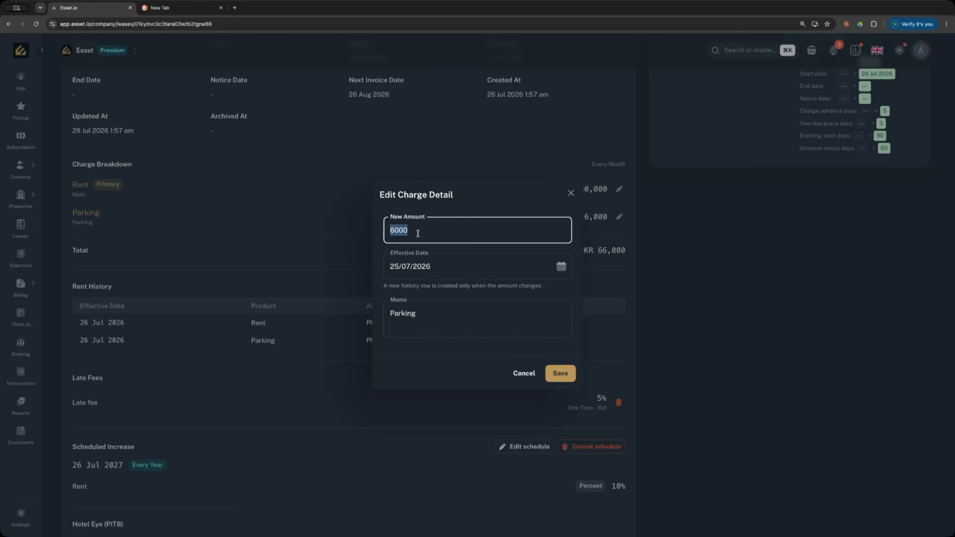
{"action": "type", "text": "5000"}
{"action": "left_click", "coordinate": [524, 374]}
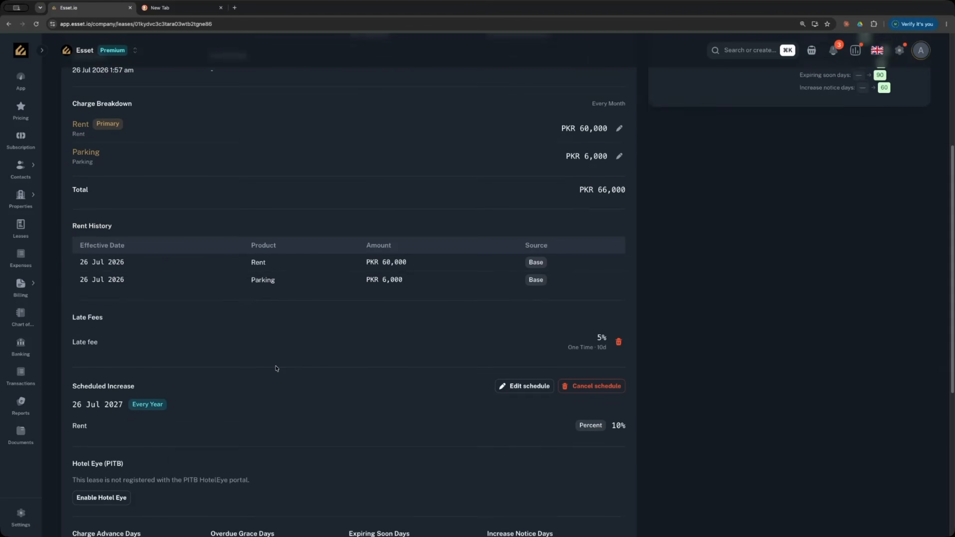
- Review the late fee and scheduled increase sections, and look at the Hotel Eye (PITB) options without enabling registration
{"action": "scroll", "coordinate": [277, 369], "scroll_direction": "down", "scroll_amount": 1}
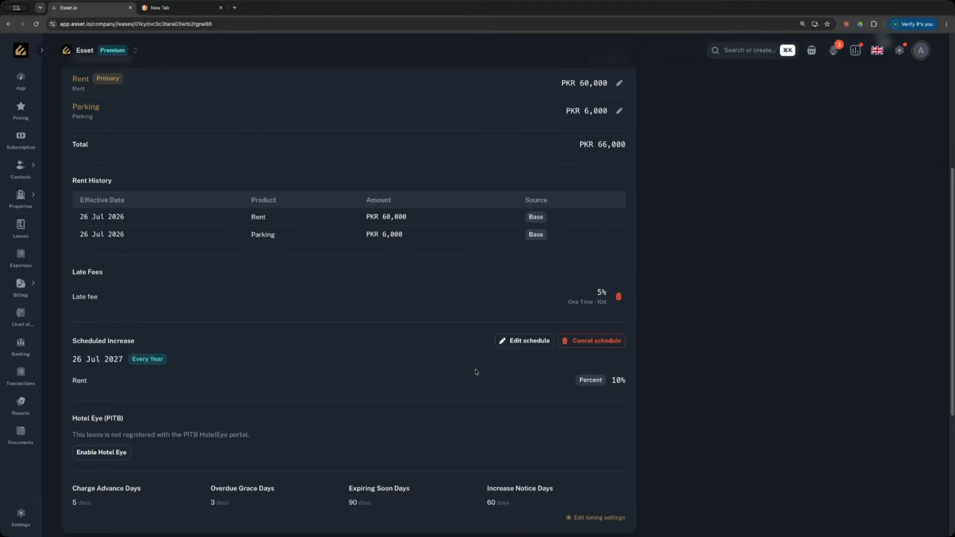
{"action": "scroll", "coordinate": [474, 371], "scroll_direction": "down", "scroll_amount": 1}
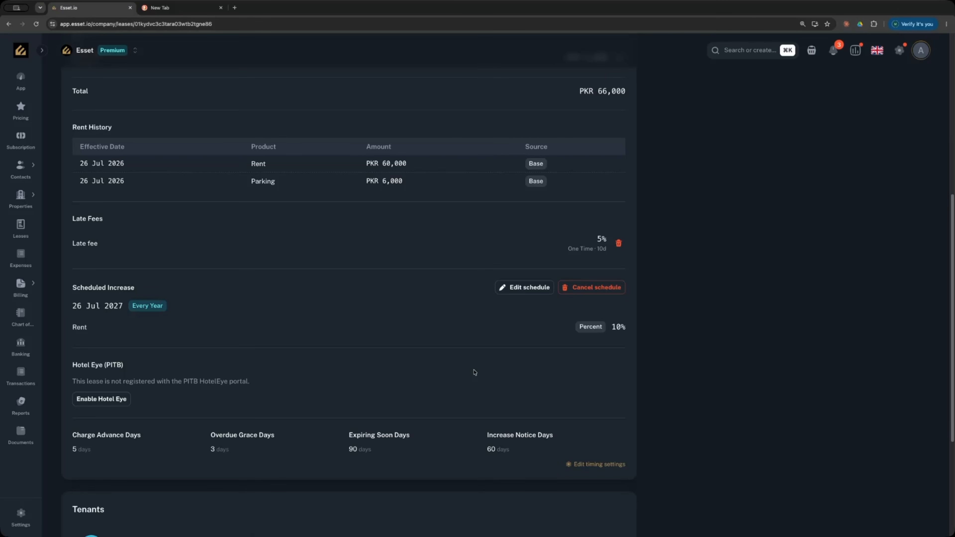
{"action": "scroll", "coordinate": [473, 363], "scroll_direction": "down", "scroll_amount": 1}
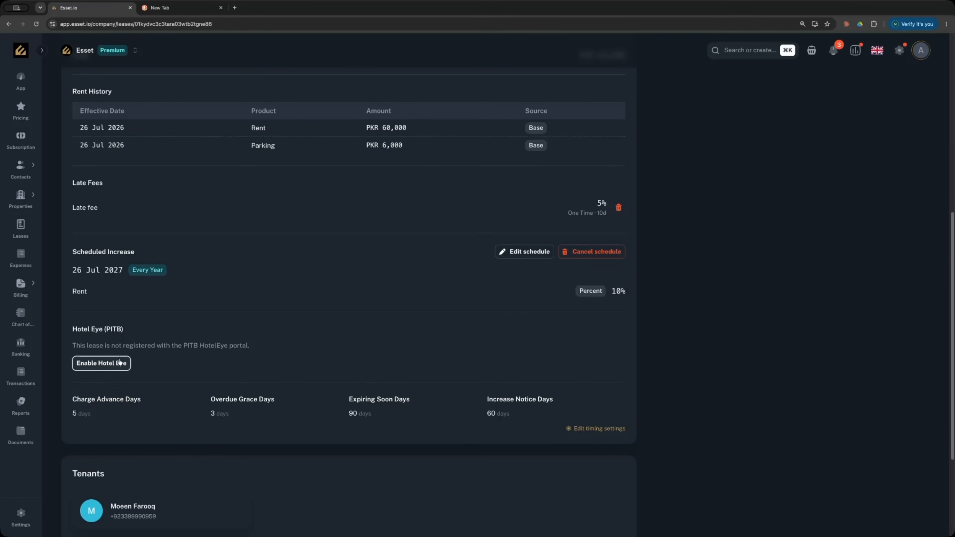
{"action": "left_click", "coordinate": [111, 364]}
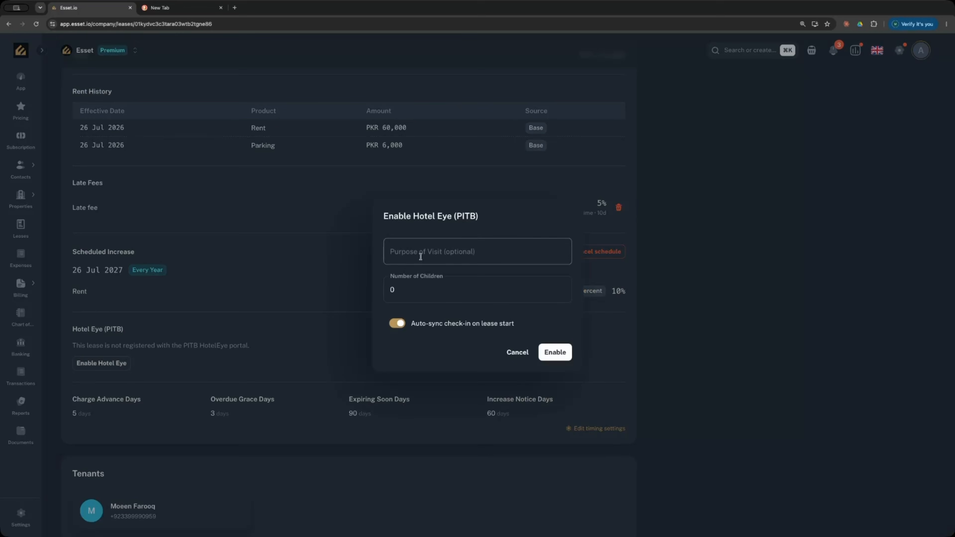
{"action": "left_click", "coordinate": [518, 354]}
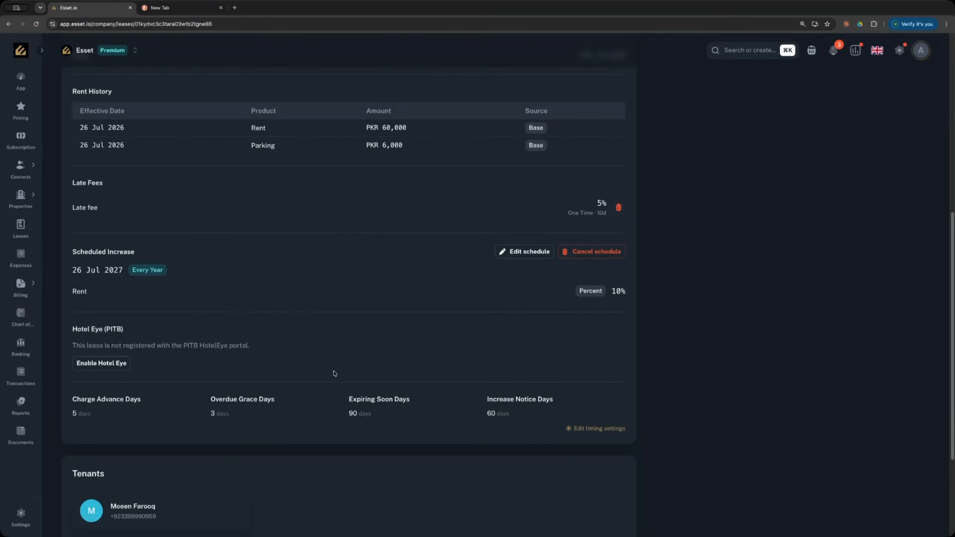
- Review the lease's timing settings, tenants, attachments area and activity log
{"action": "scroll", "coordinate": [276, 370], "scroll_direction": "down", "scroll_amount": 1}
{"action": "scroll", "coordinate": [278, 371], "scroll_direction": "down", "scroll_amount": 1}
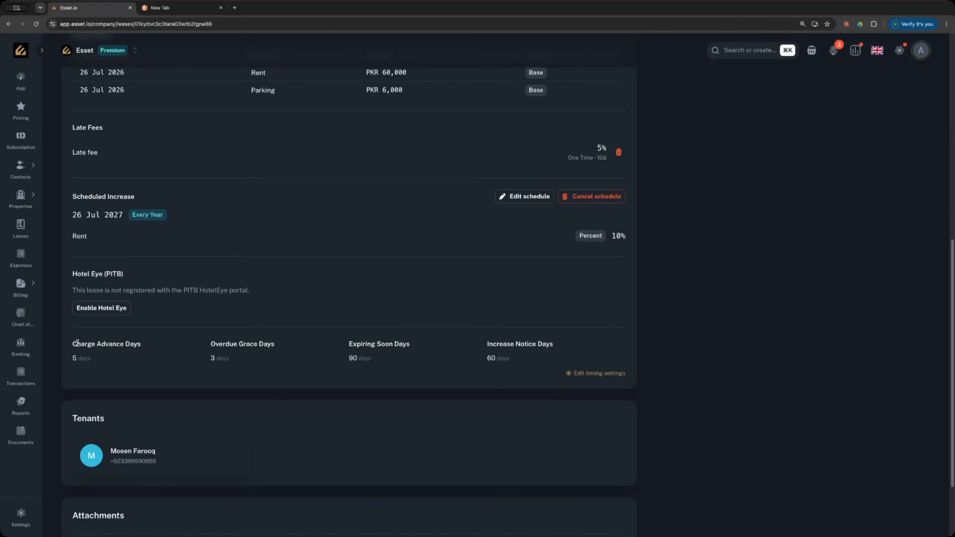
{"action": "left_click_drag", "start_coordinate": [77, 344], "coordinate": [300, 348]}
{"action": "left_click", "coordinate": [95, 361]}
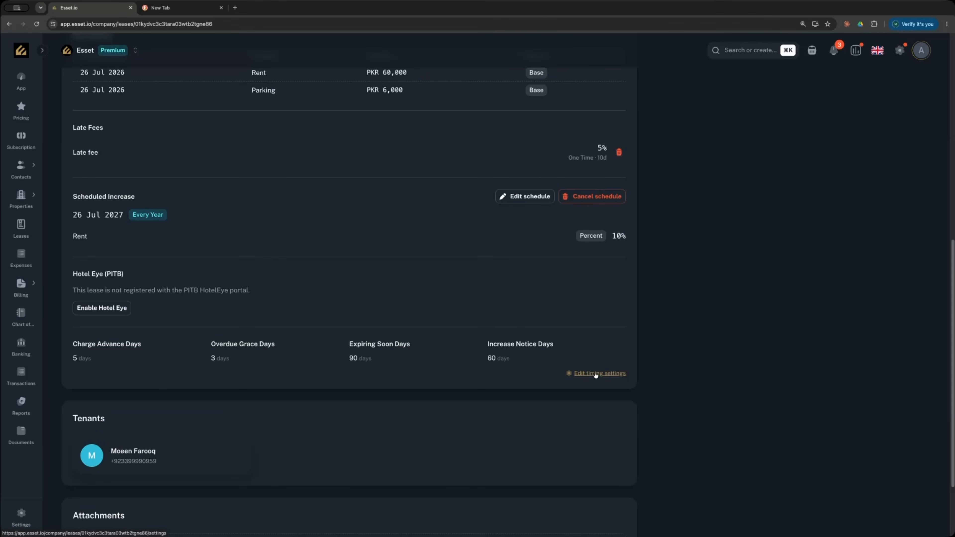
{"action": "scroll", "coordinate": [570, 406], "scroll_direction": "down", "scroll_amount": 3}
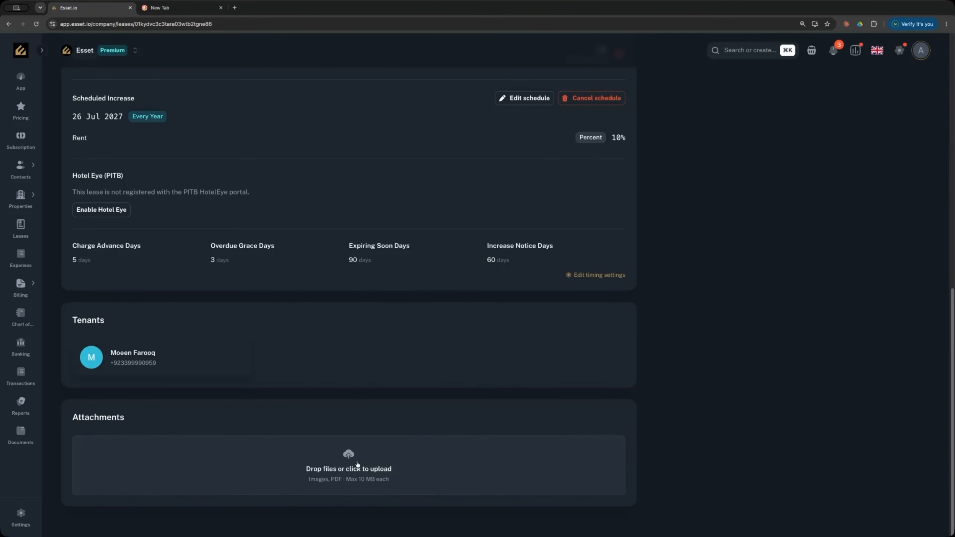
{"action": "scroll", "coordinate": [507, 370], "scroll_direction": "up", "scroll_amount": 10}
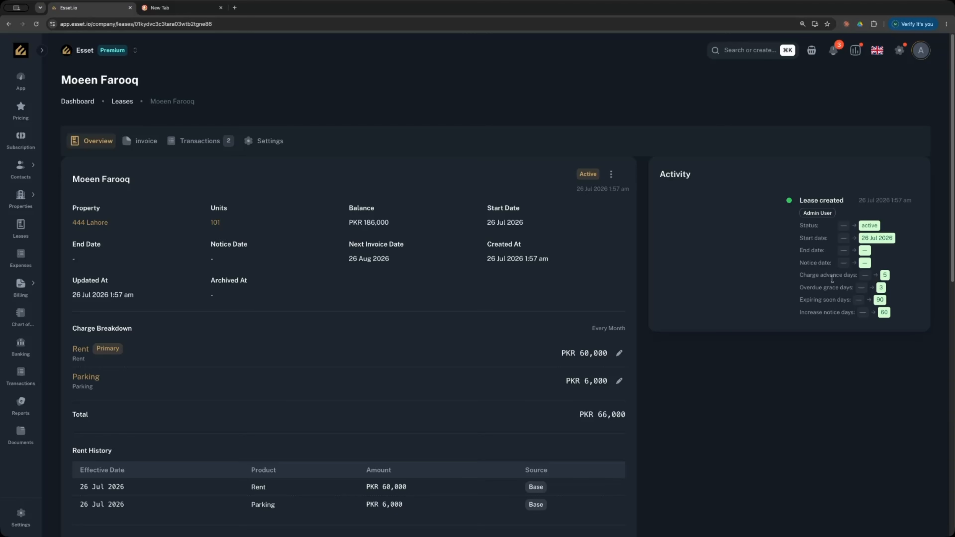
- Open the lease's invoice and examine its charge lines, payment information and available invoice actions
{"action": "left_click", "coordinate": [141, 142]}
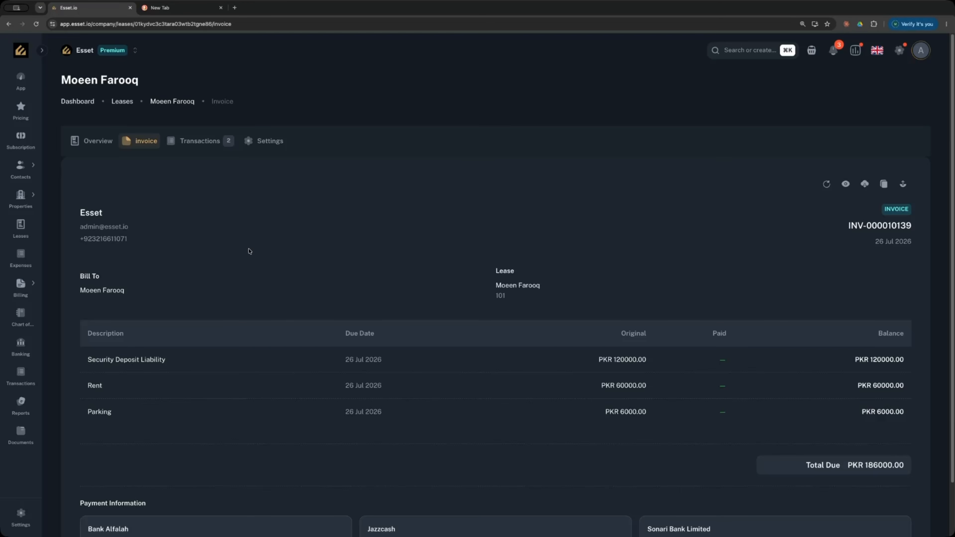
{"action": "scroll", "coordinate": [249, 251], "scroll_direction": "down", "scroll_amount": 2}
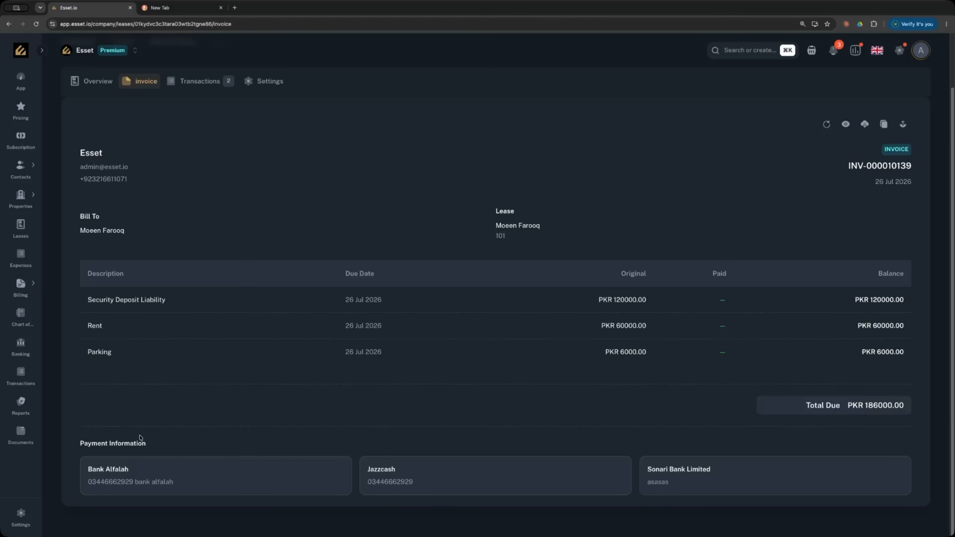
{"action": "scroll", "coordinate": [430, 474], "scroll_direction": "up", "scroll_amount": 1}
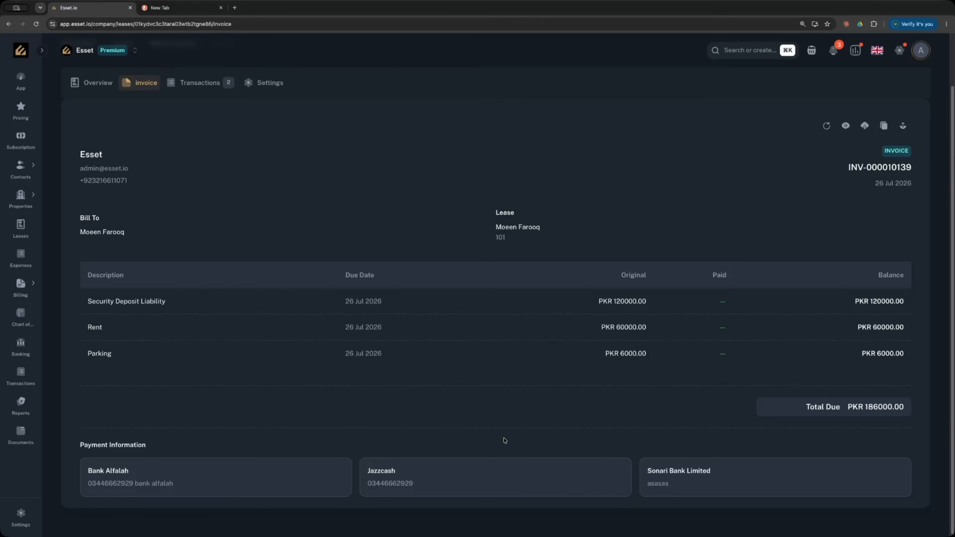
{"action": "scroll", "coordinate": [532, 437], "scroll_direction": "up", "scroll_amount": 1}
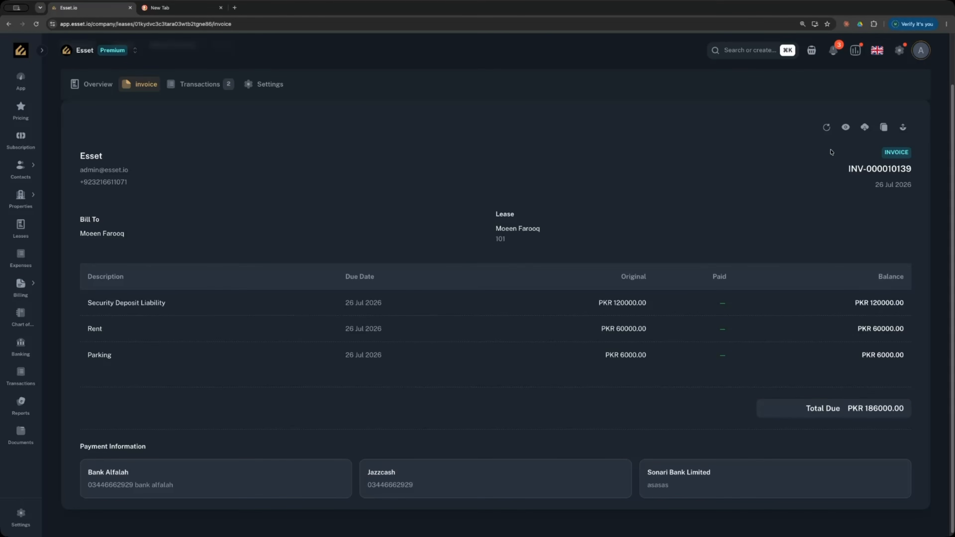
{"action": "left_click", "coordinate": [884, 128]}
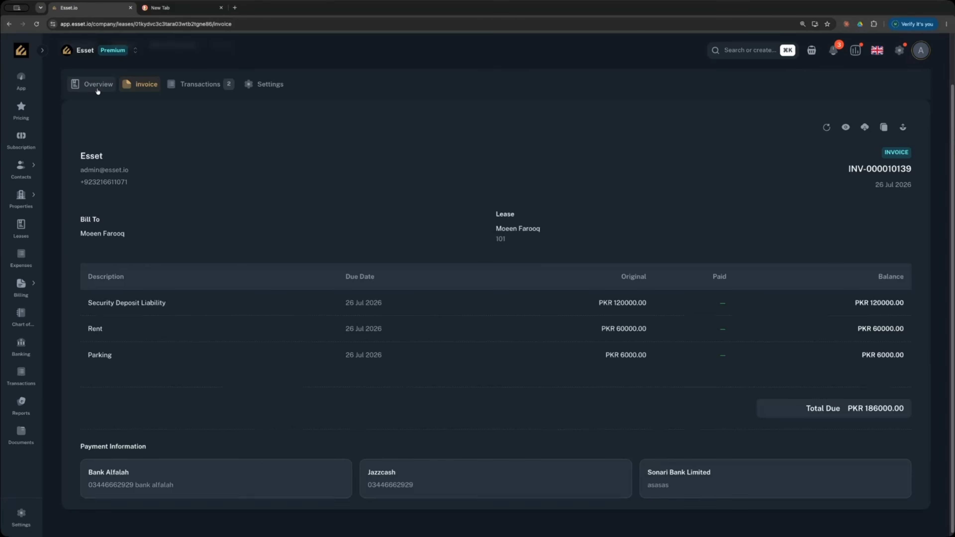
- Open the lease's transactions and inspect the additional item included in the rent charge
{"action": "left_click", "coordinate": [212, 92]}
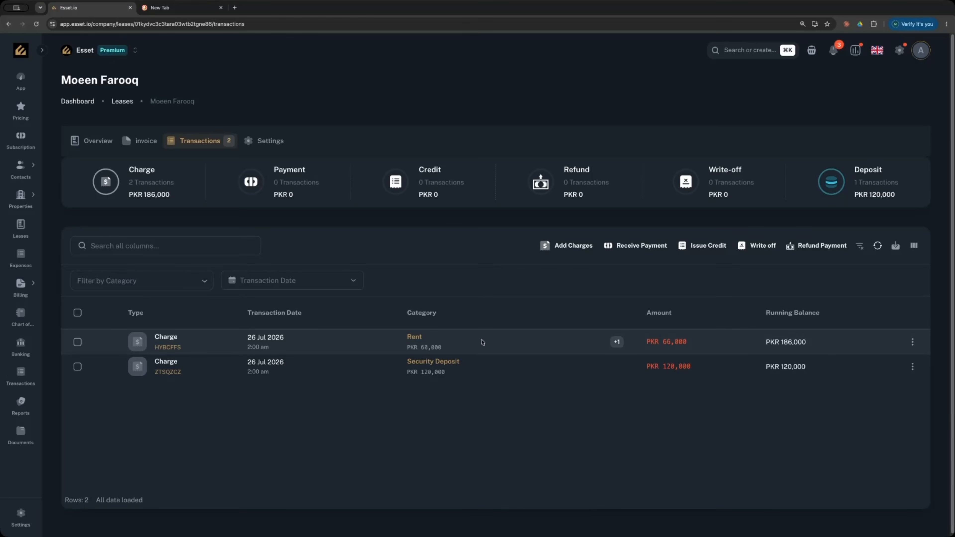
{"action": "left_click", "coordinate": [619, 343]}
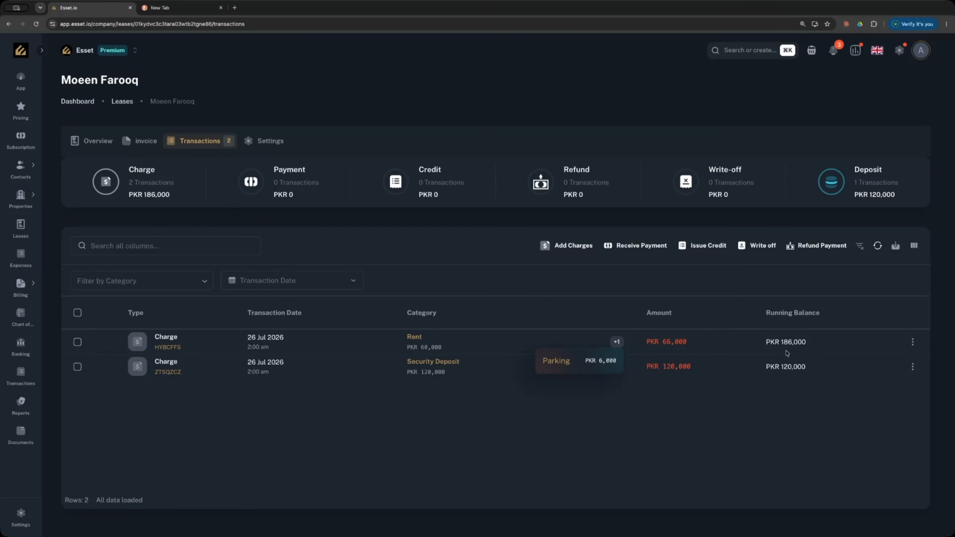
{"action": "left_click", "coordinate": [527, 380]}
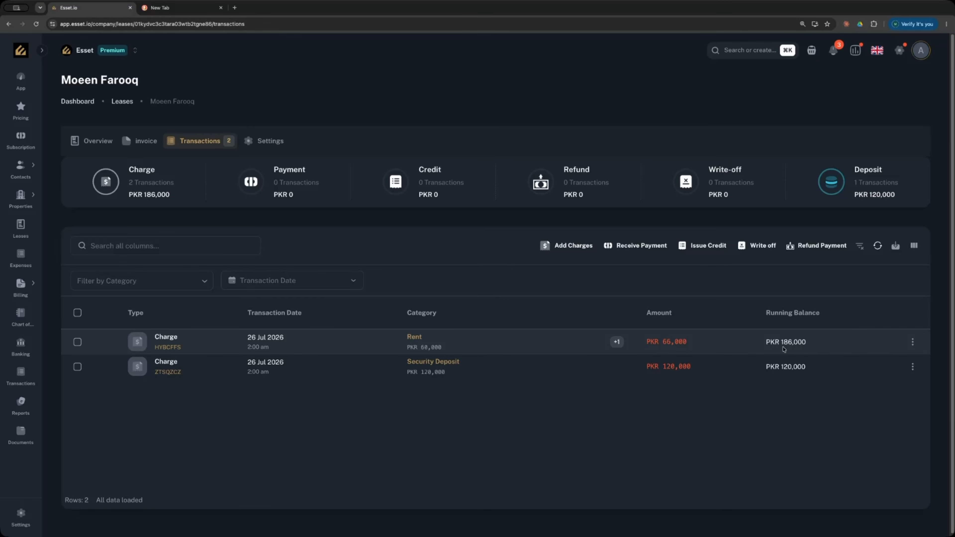
- Start a new charge for the lease, look through the available categories and set the line's category to Security Deposit
{"action": "left_click", "coordinate": [571, 251]}
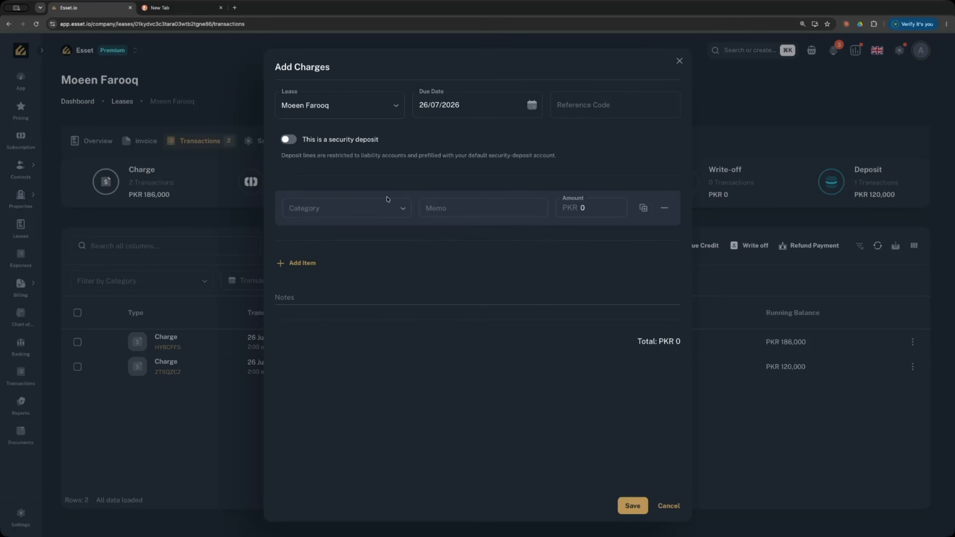
{"action": "left_click", "coordinate": [380, 203]}
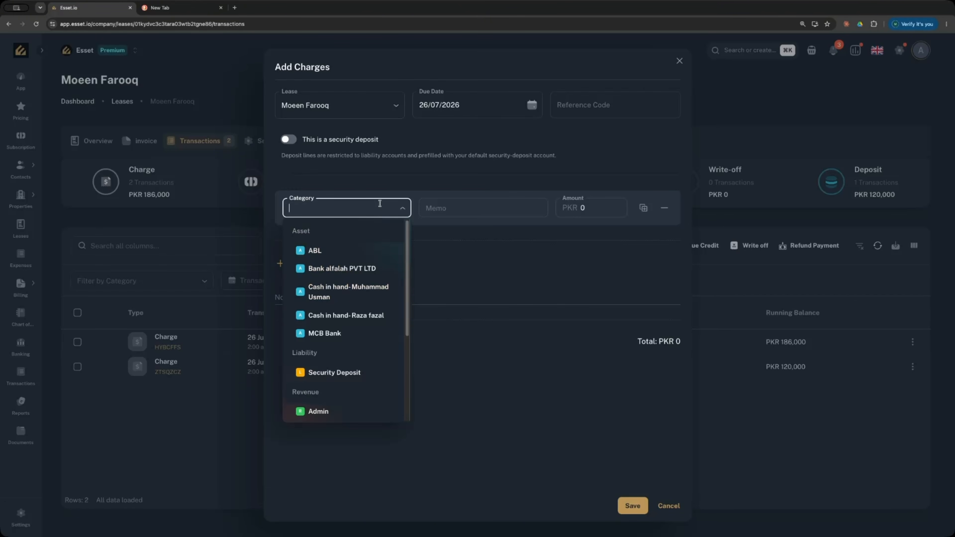
{"action": "scroll", "coordinate": [376, 286], "scroll_direction": "down", "scroll_amount": 3}
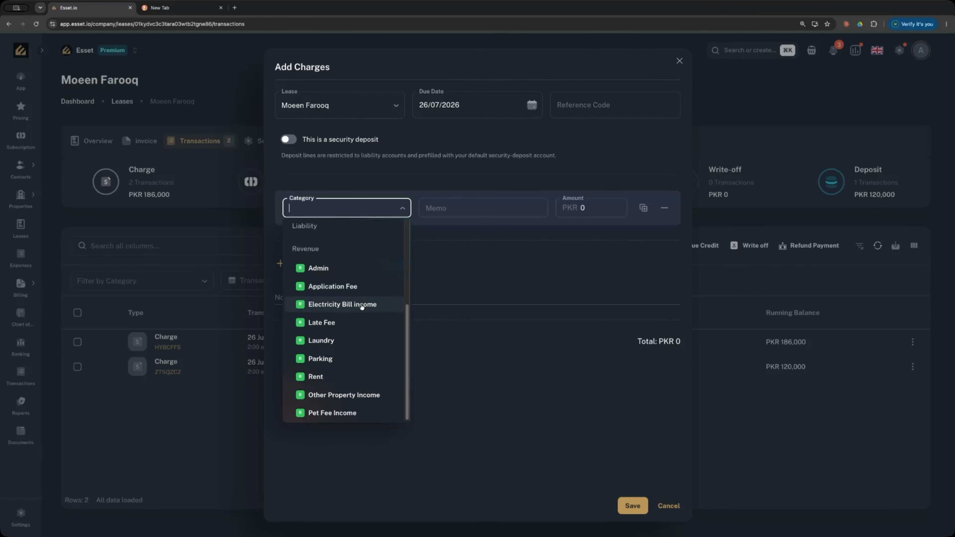
{"action": "scroll", "coordinate": [374, 323], "scroll_direction": "up", "scroll_amount": 1}
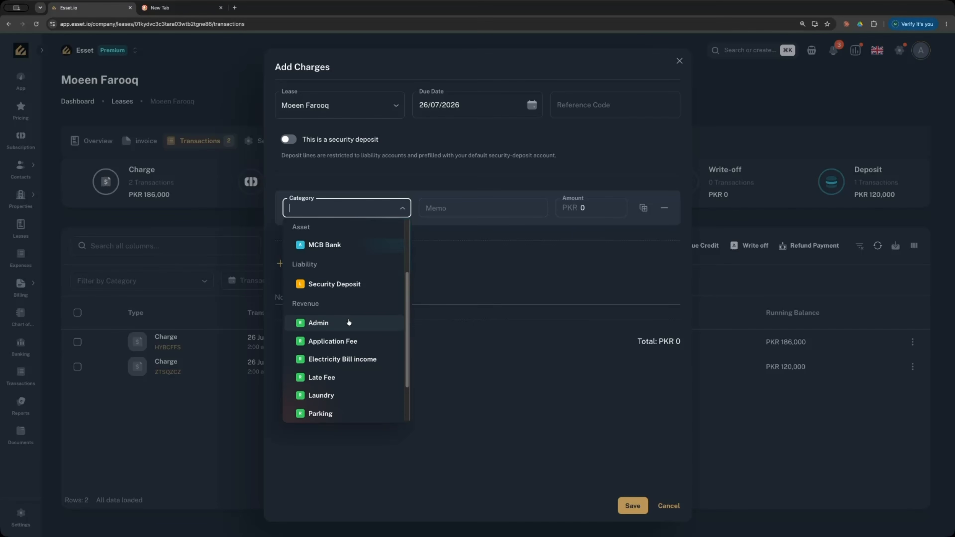
{"action": "scroll", "coordinate": [350, 322], "scroll_direction": "up", "scroll_amount": 2}
{"action": "scroll", "coordinate": [349, 323], "scroll_direction": "down", "scroll_amount": 1}
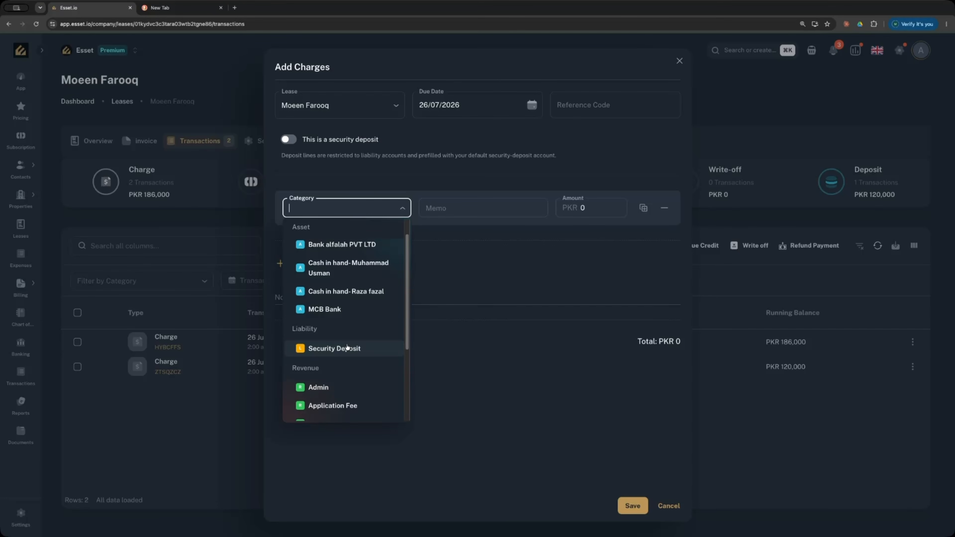
{"action": "left_click", "coordinate": [347, 348]}
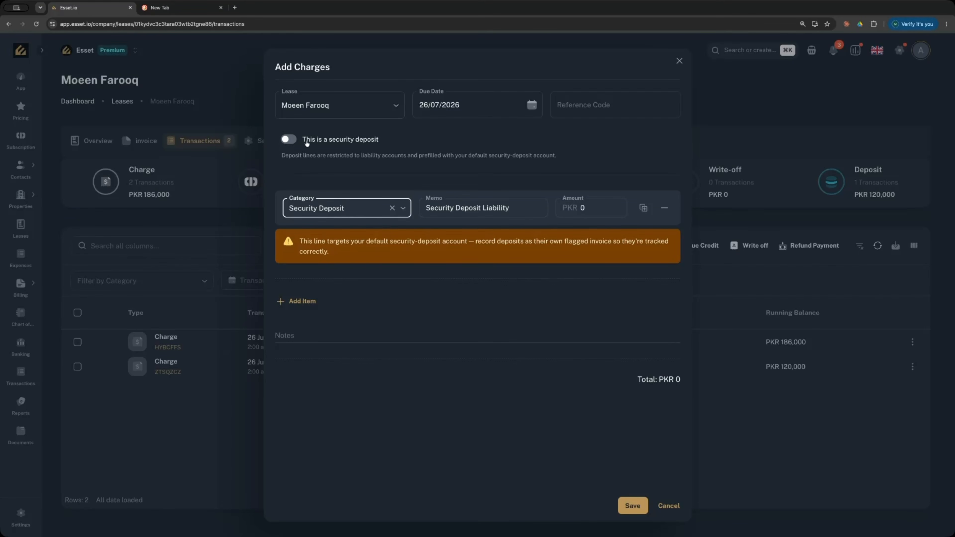
- Change the new charge line's category to Electricity Bill income
{"action": "left_click", "coordinate": [339, 208]}
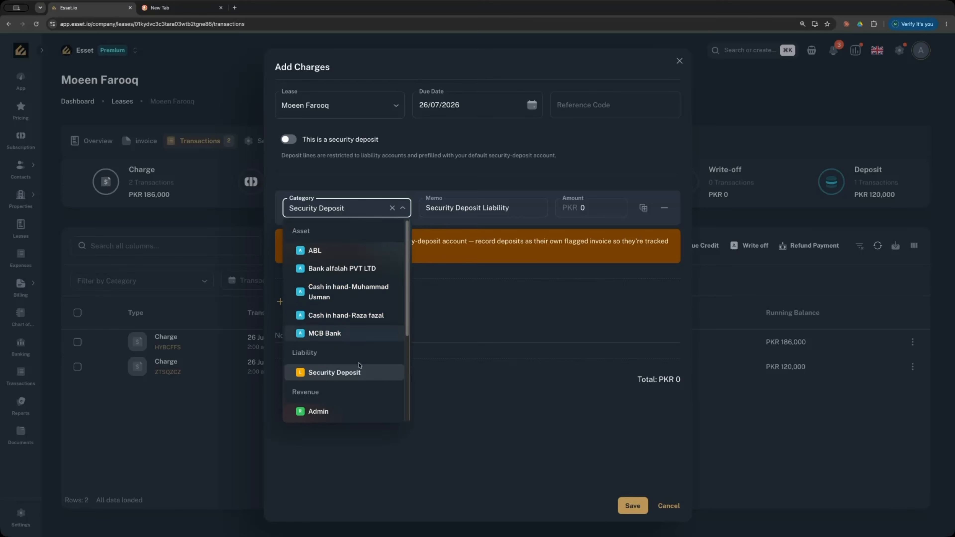
{"action": "scroll", "coordinate": [355, 355], "scroll_direction": "down", "scroll_amount": 2}
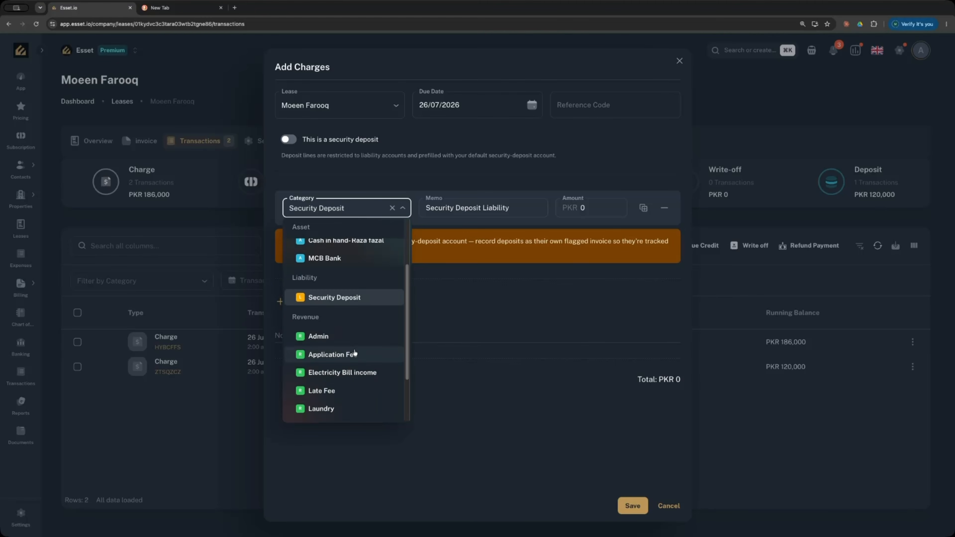
{"action": "scroll", "coordinate": [351, 348], "scroll_direction": "down", "scroll_amount": 2}
{"action": "left_click", "coordinate": [343, 317]}
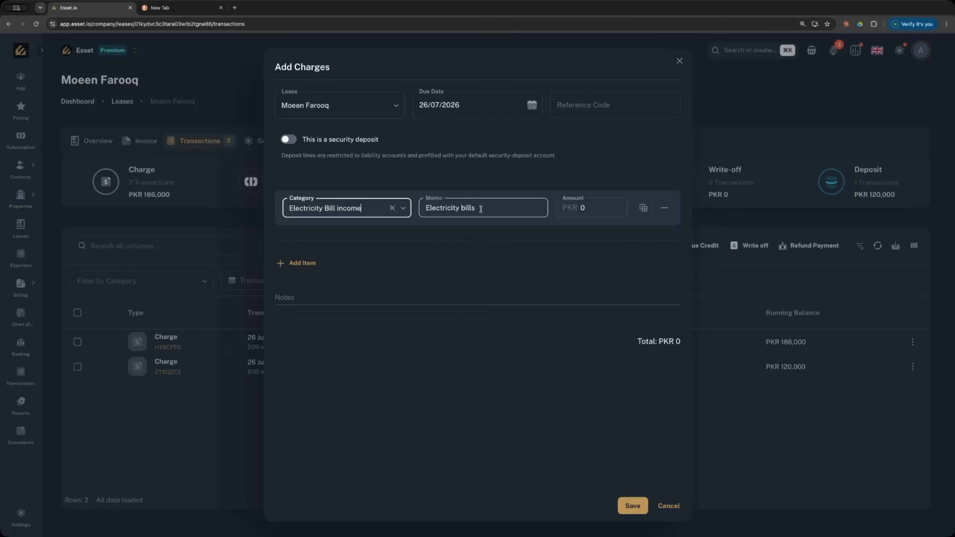
- Set the electricity bill line's amount to PKR 10000 and save the charge with only that line
{"action": "left_click", "coordinate": [557, 212]}
{"action": "type", "text": "1"}
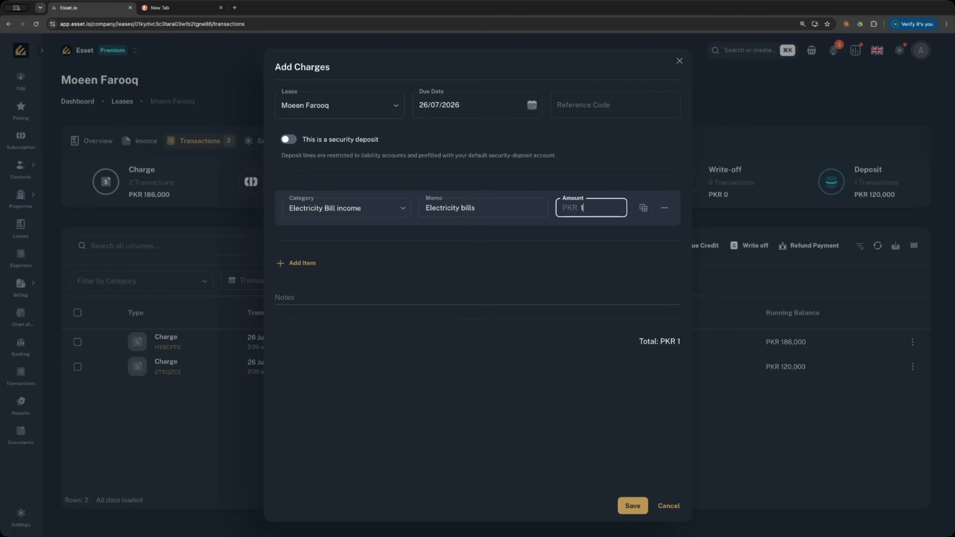
{"action": "type", "text": "0000"}
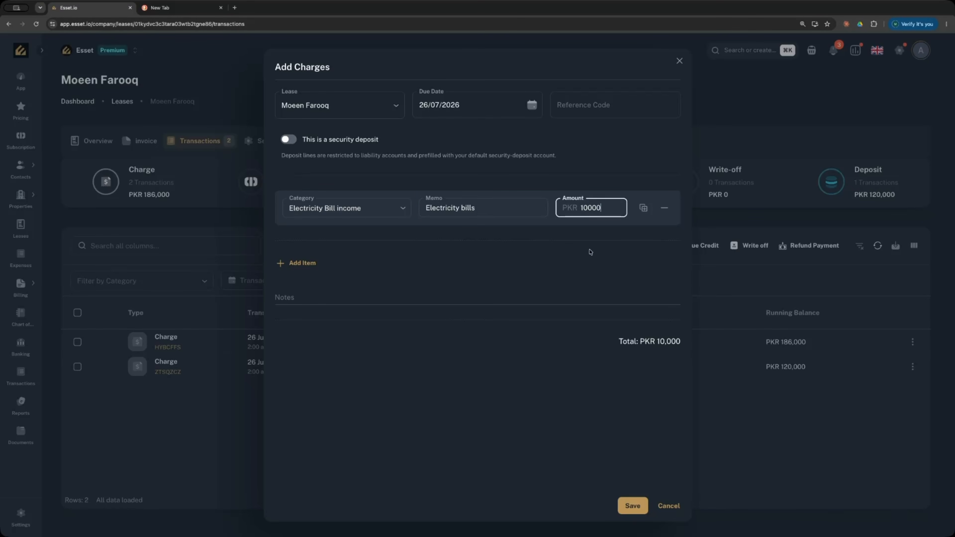
{"action": "left_click", "coordinate": [297, 265]}
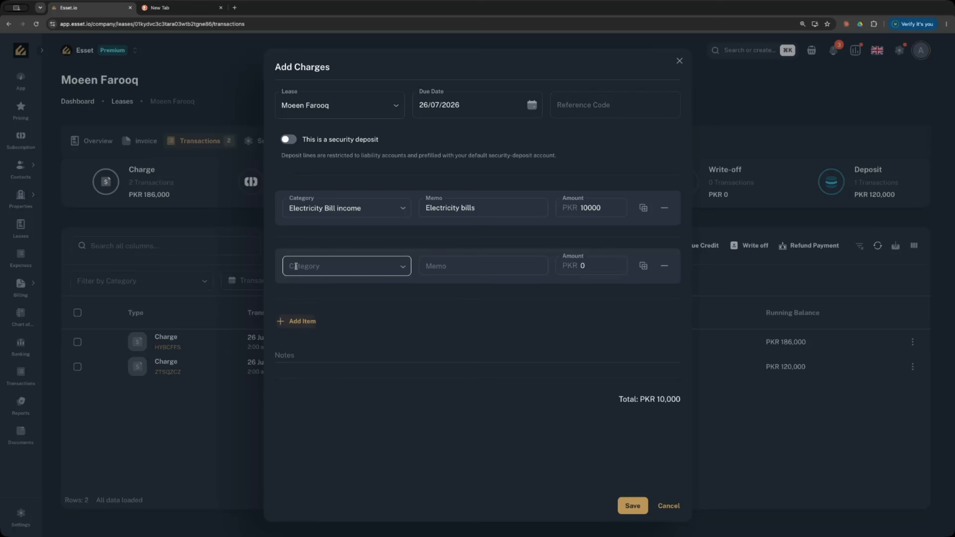
{"action": "left_click", "coordinate": [665, 267]}
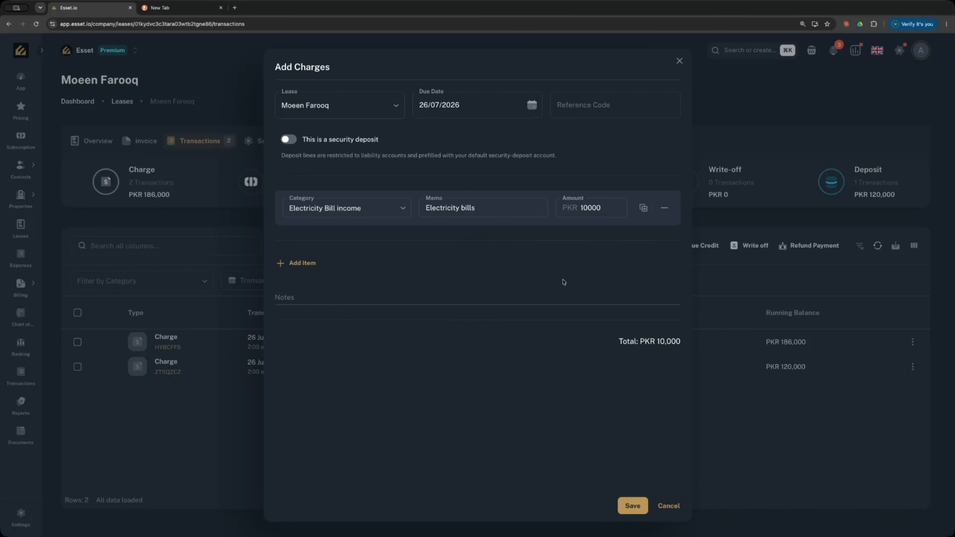
{"action": "left_click", "coordinate": [633, 506]}
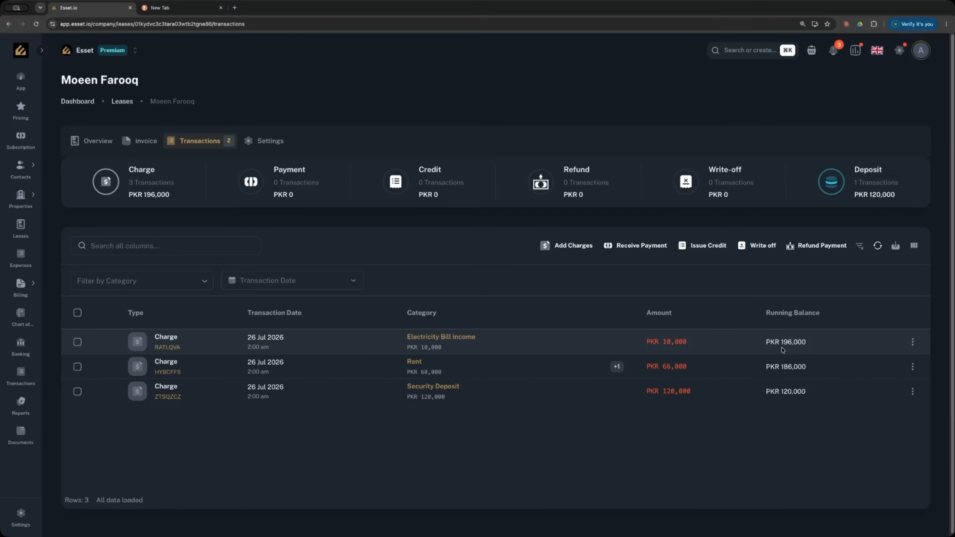
- View the Receive Payment form from the lease and through a global search for "rec", check its lease choices, and close it
{"action": "left_click", "coordinate": [638, 246]}
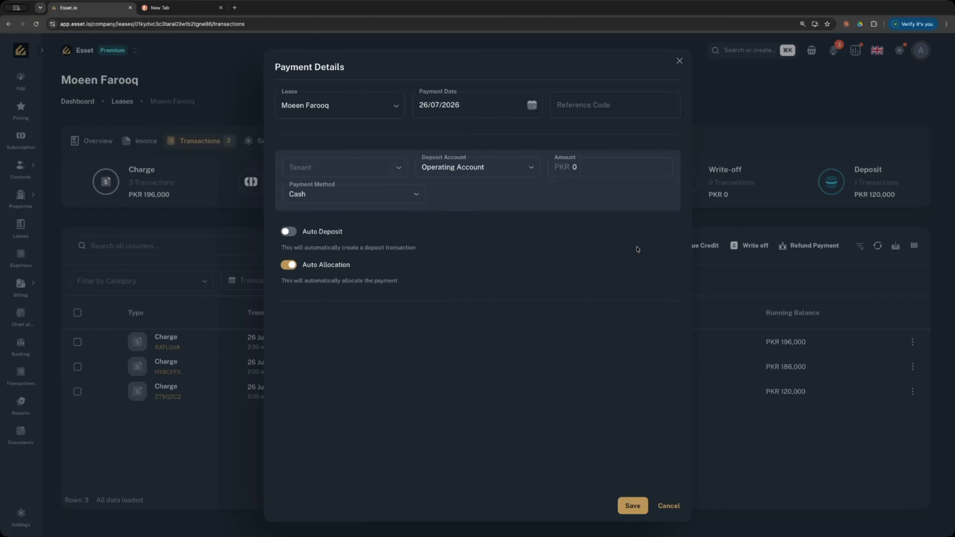
{"action": "left_click", "coordinate": [680, 61]}
{"action": "left_click", "coordinate": [727, 53]}
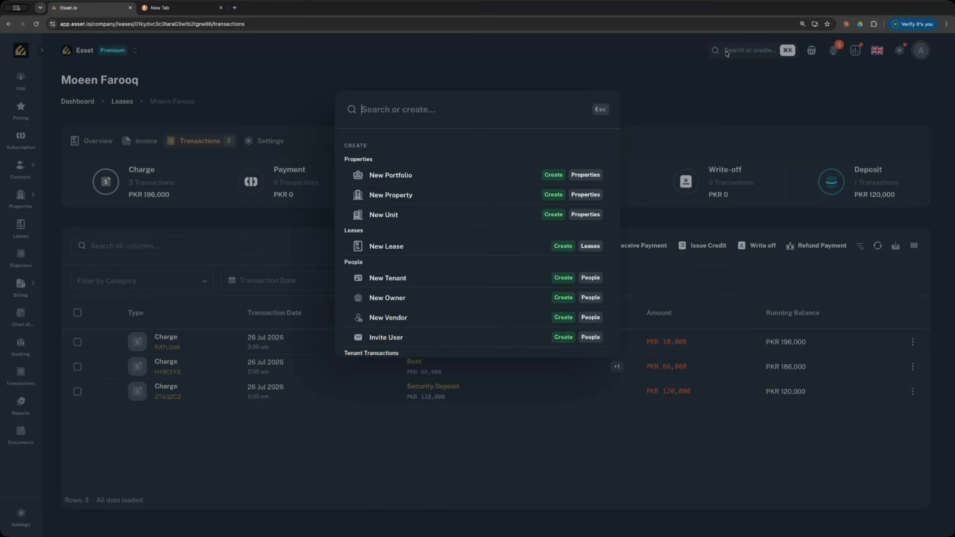
{"action": "type", "text": "rec"}
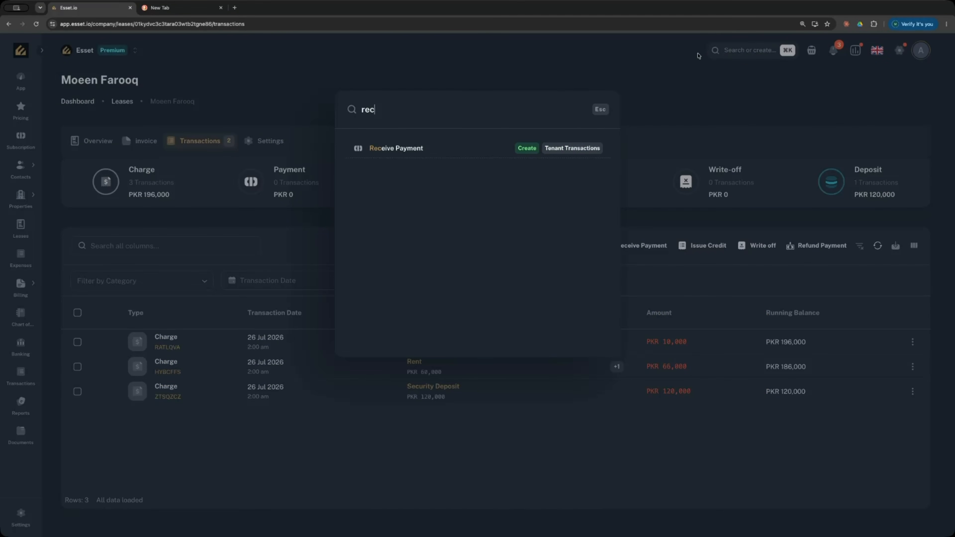
{"action": "left_click", "coordinate": [470, 156]}
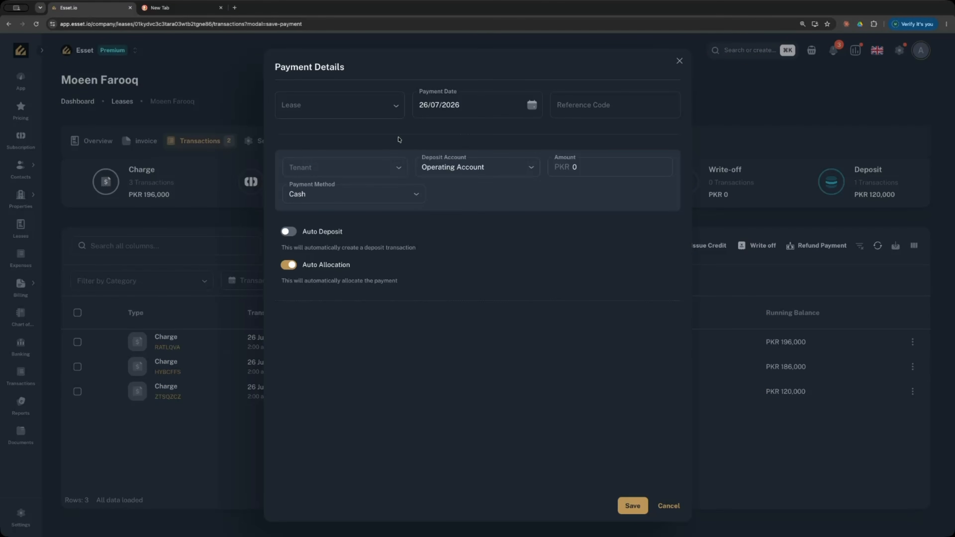
{"action": "left_click", "coordinate": [389, 113]}
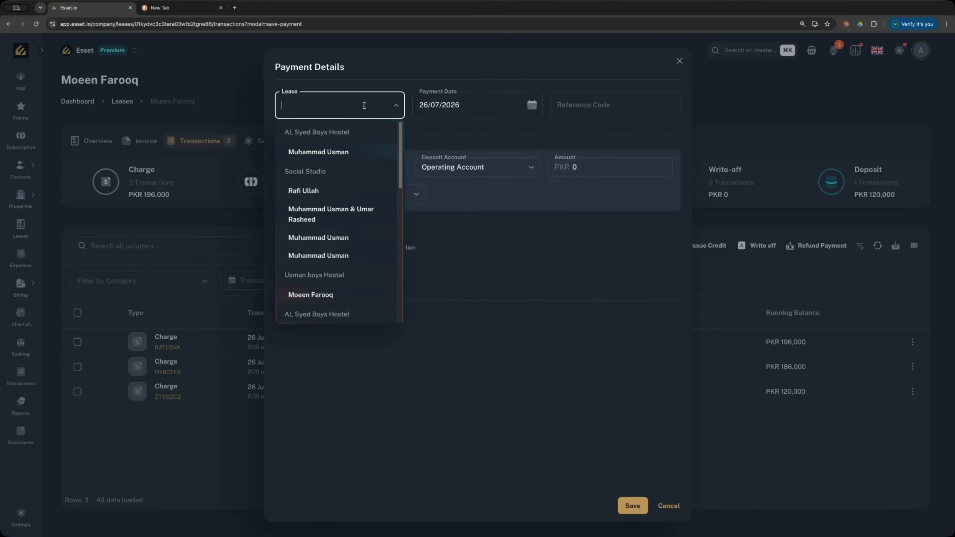
{"action": "left_click", "coordinate": [678, 62]}
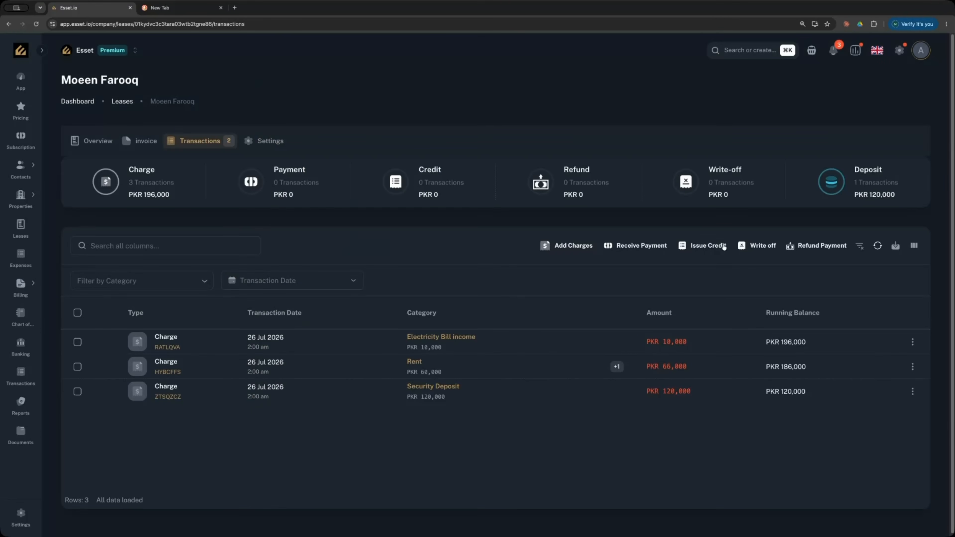
- Start receiving a payment for the lease, selecting its tenant and Operating Account as the deposit account
{"action": "left_click", "coordinate": [641, 249]}
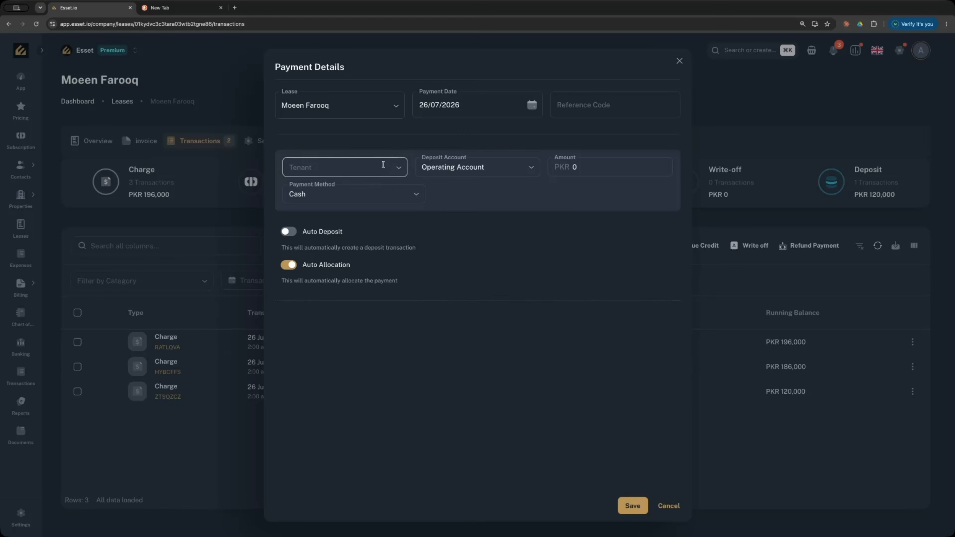
{"action": "left_click", "coordinate": [367, 168]}
{"action": "left_click", "coordinate": [363, 187]}
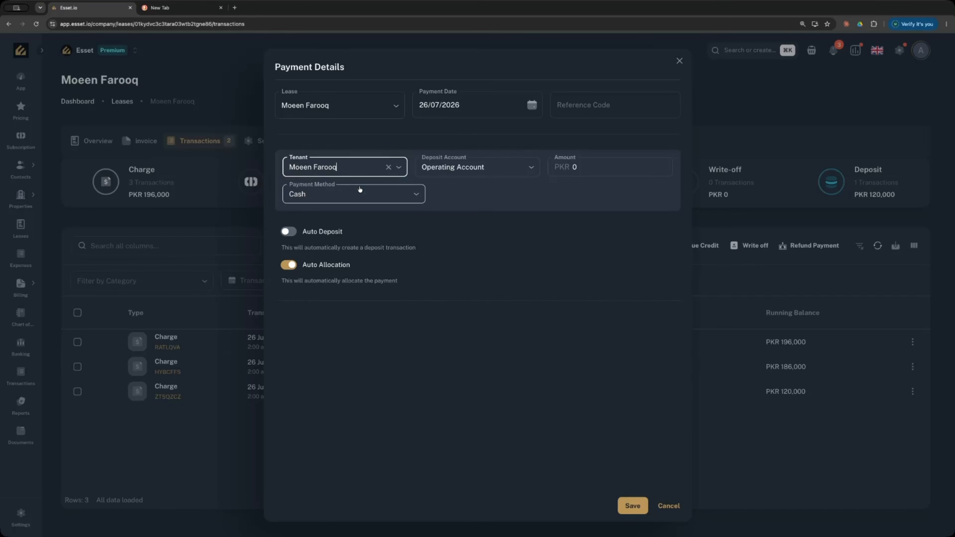
{"action": "left_click", "coordinate": [357, 168]}
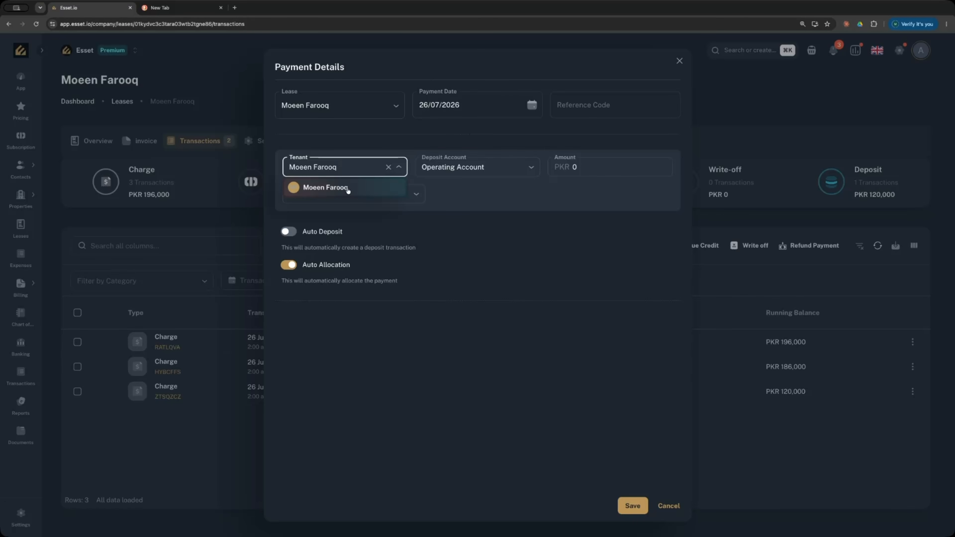
{"action": "left_click", "coordinate": [348, 188]}
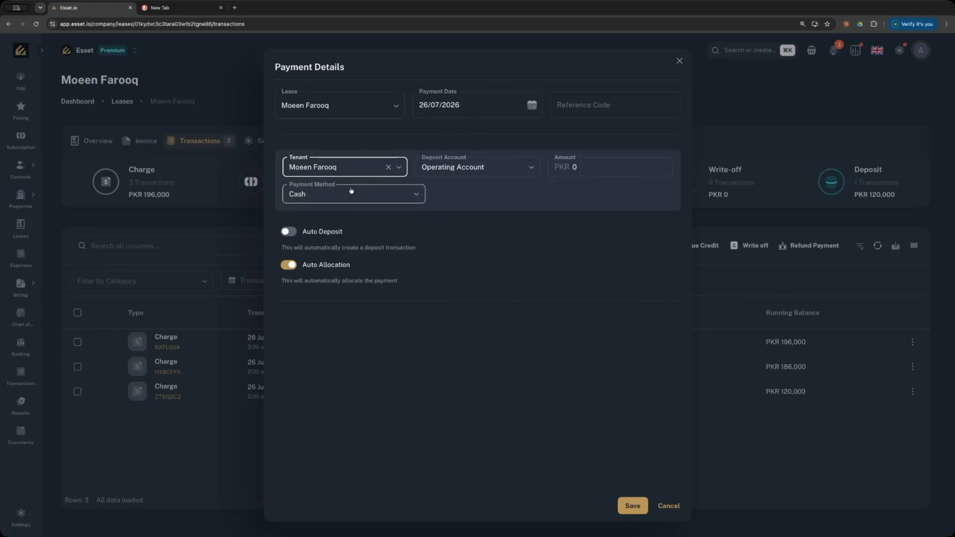
{"action": "left_click", "coordinate": [491, 176]}
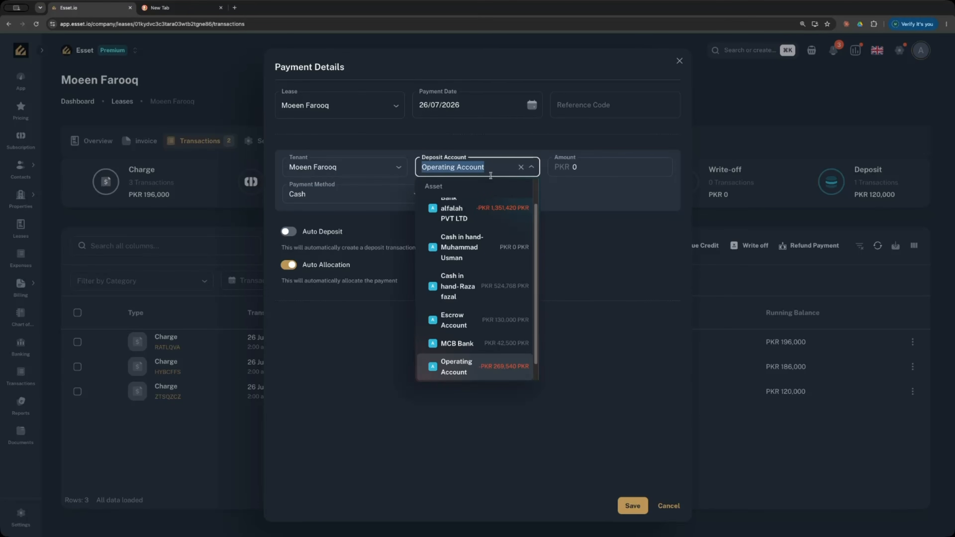
{"action": "scroll", "coordinate": [489, 277], "scroll_direction": "down", "scroll_amount": 1}
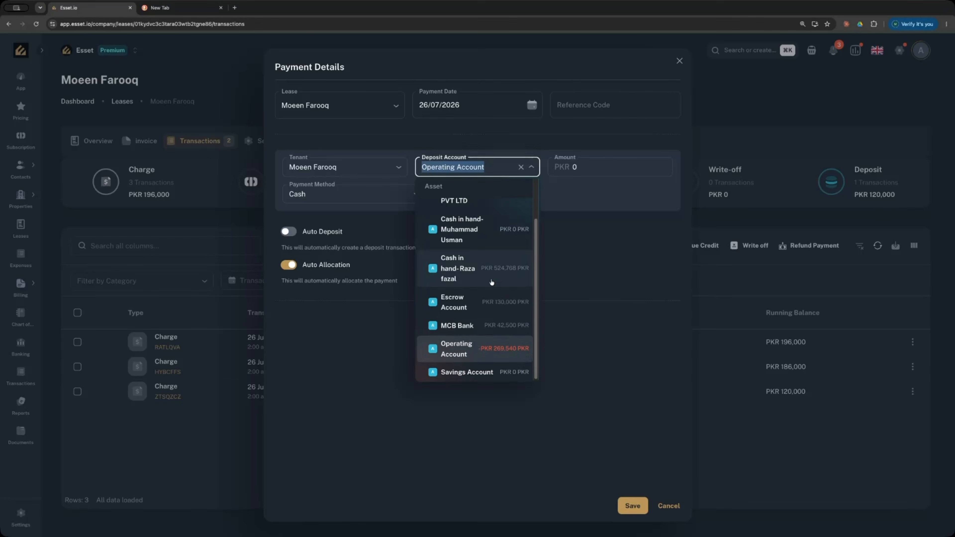
{"action": "left_click", "coordinate": [465, 352]}
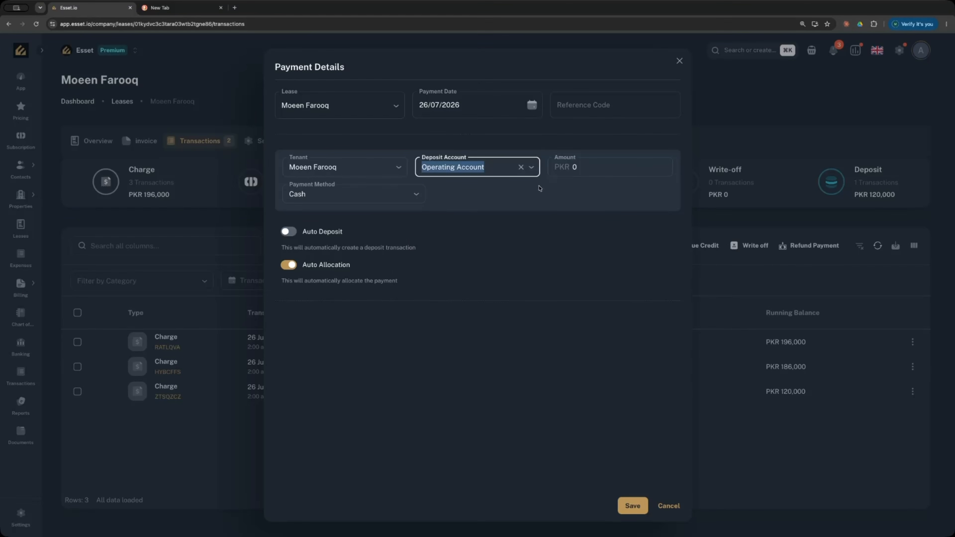
- Set the payment amount to PKR 100000 and look through the payment methods, keeping Cash
{"action": "left_click", "coordinate": [585, 169]}
{"action": "type", "text": "1"}
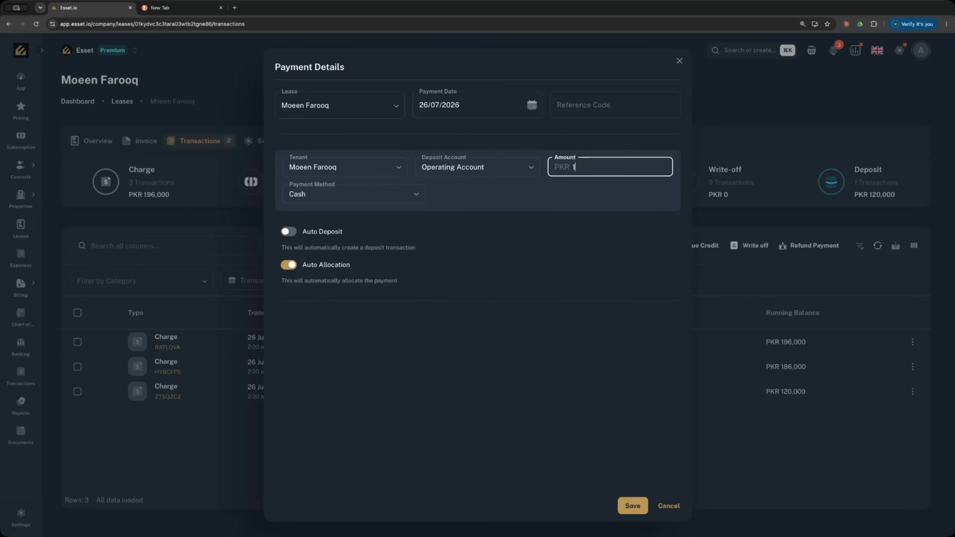
{"action": "type", "text": "00000"}
{"action": "left_click", "coordinate": [385, 195]}
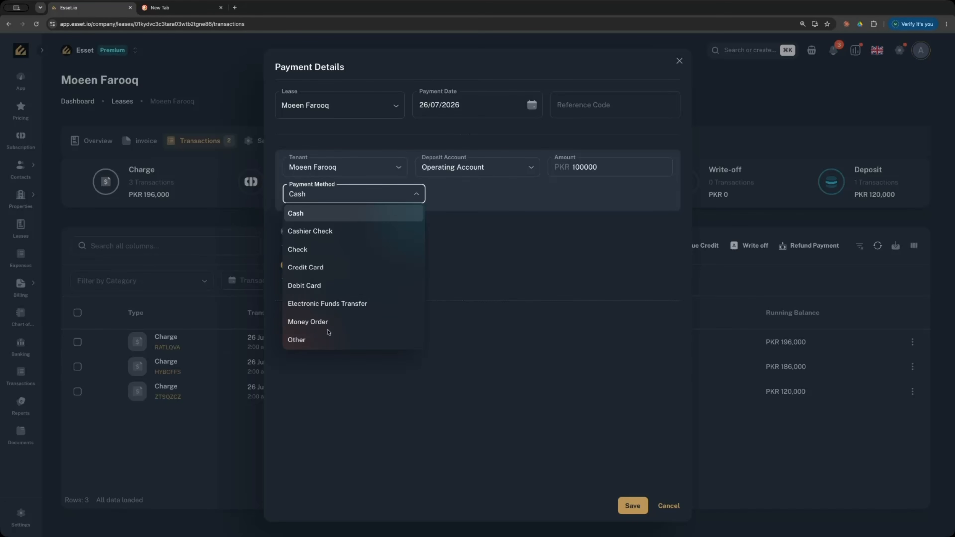
{"action": "left_click", "coordinate": [463, 214]}
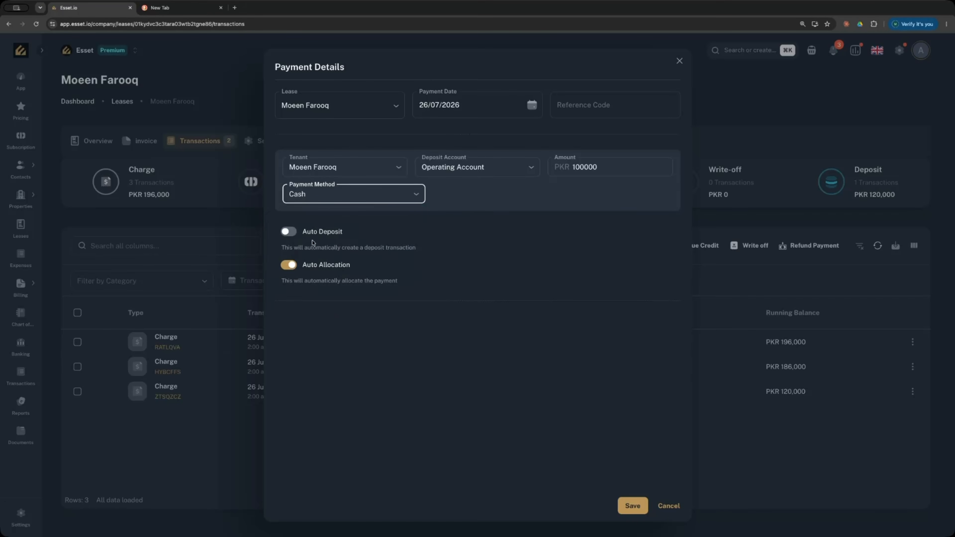
- Try Auto Deposit with Electronic Funds Transfer as the payment method, and revert to Cash with Auto Deposit off
{"action": "left_click", "coordinate": [291, 232]}
{"action": "left_click", "coordinate": [306, 195]}
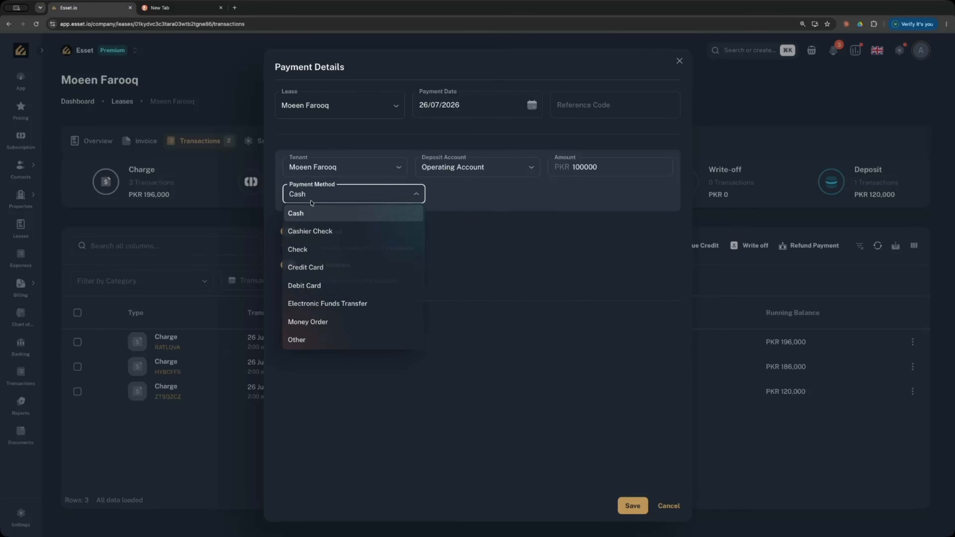
{"action": "left_click", "coordinate": [309, 304]}
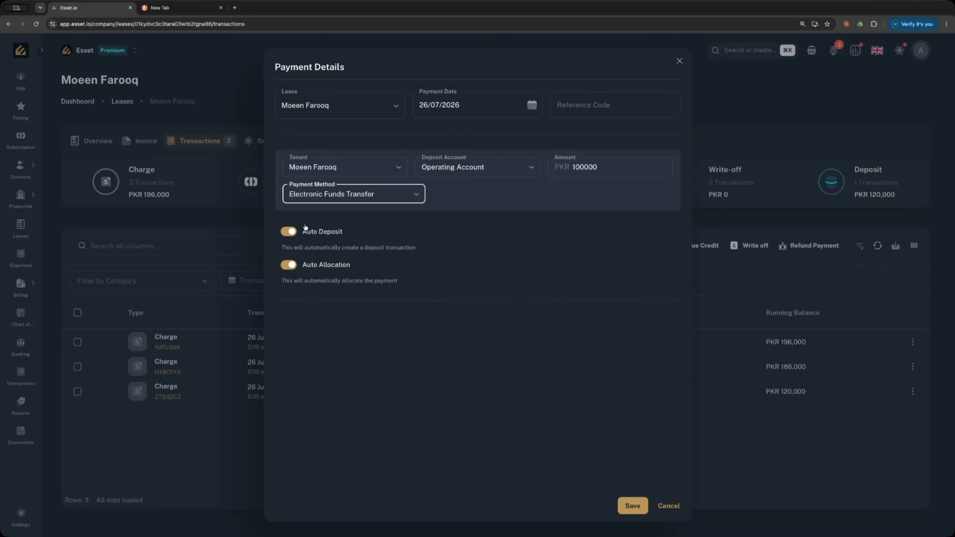
{"action": "left_click", "coordinate": [304, 200]}
{"action": "left_click", "coordinate": [303, 214]}
{"action": "left_click", "coordinate": [288, 232]}
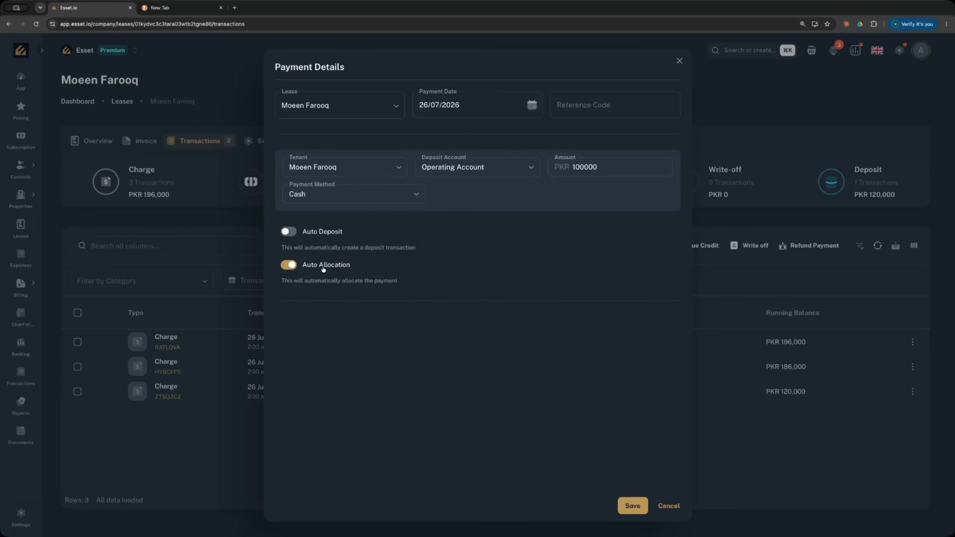
- Turn off Auto Allocation to inspect the manual allocation of charges, turn it back on and save the payment
{"action": "left_click", "coordinate": [290, 266]}
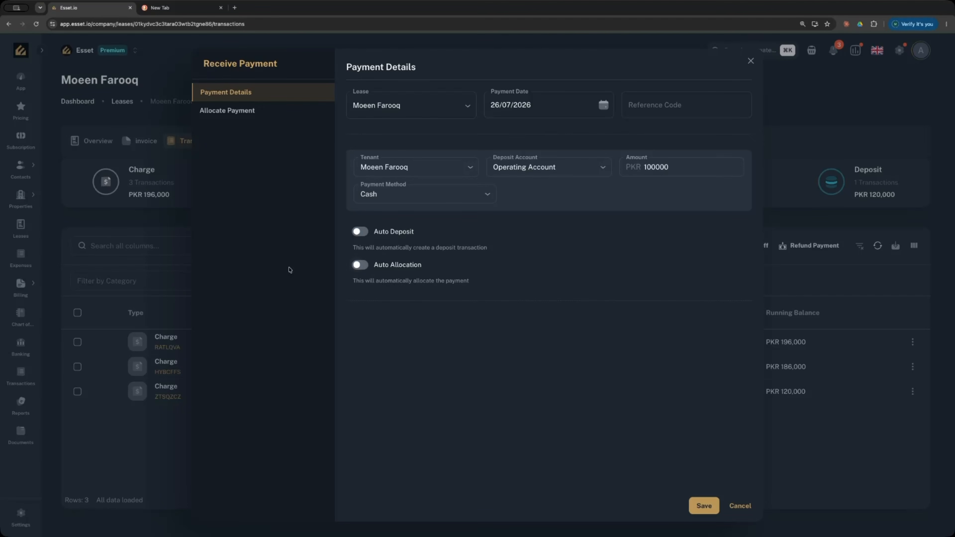
{"action": "left_click", "coordinate": [239, 113]}
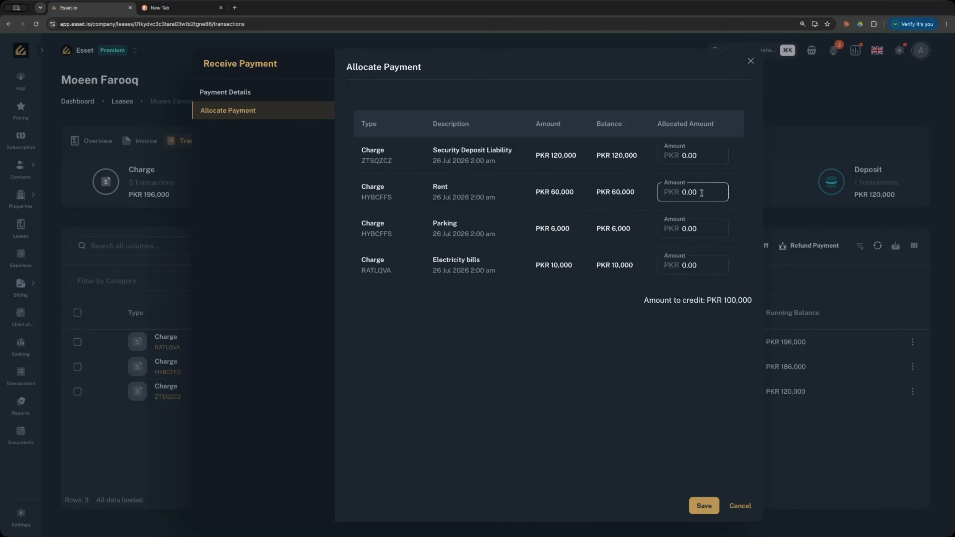
{"action": "left_click", "coordinate": [243, 95]}
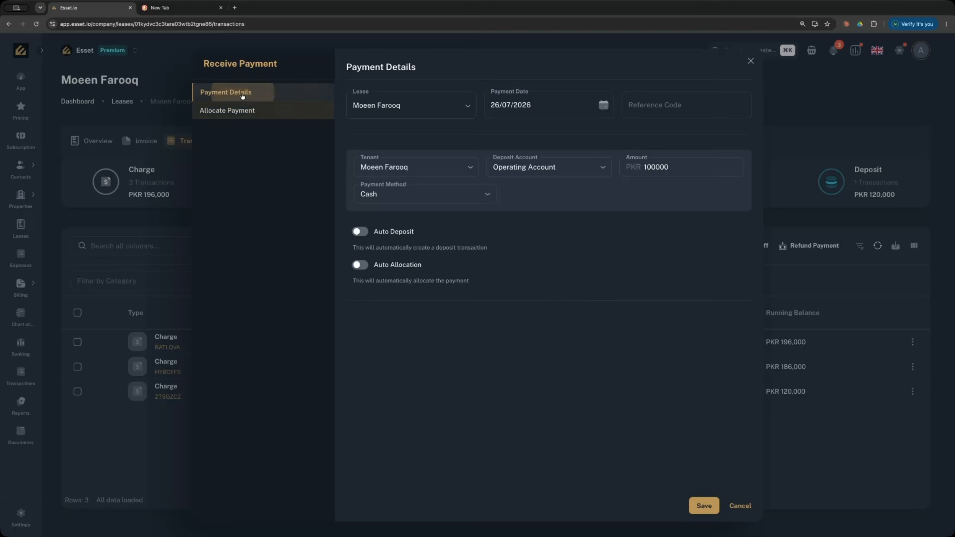
{"action": "left_click", "coordinate": [359, 265]}
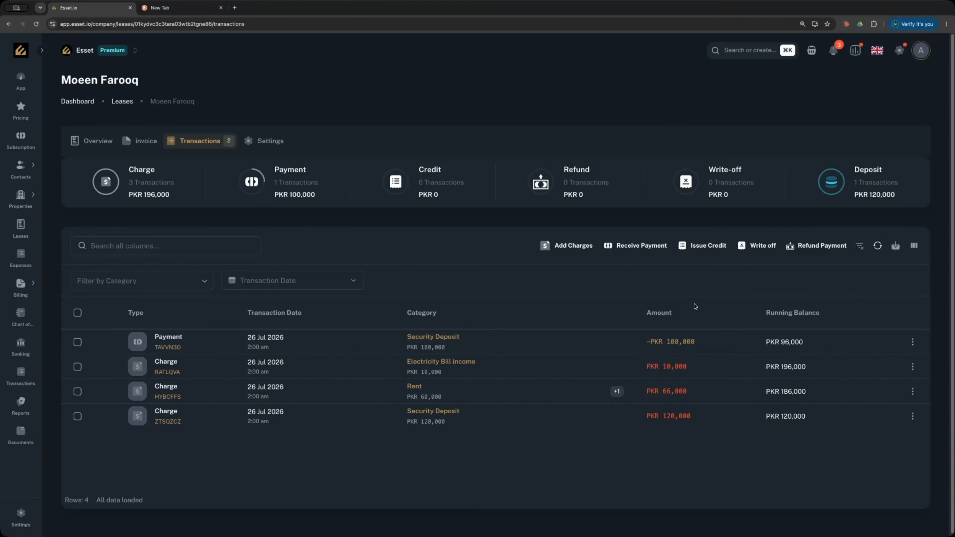
- Try issuing a credit for the lease in the Late Fee category with an extra line item, and discard it unsaved
{"action": "left_click", "coordinate": [695, 250]}
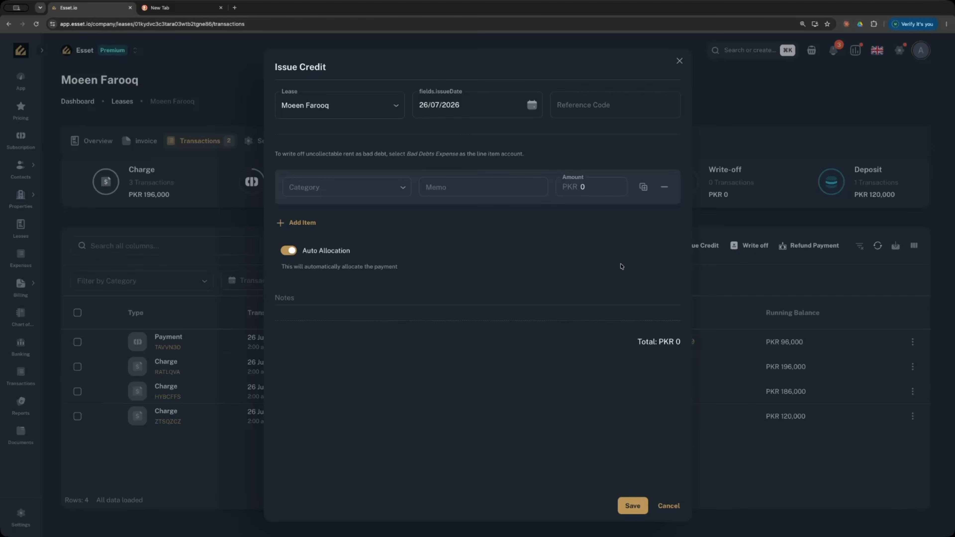
{"action": "left_click", "coordinate": [388, 187]}
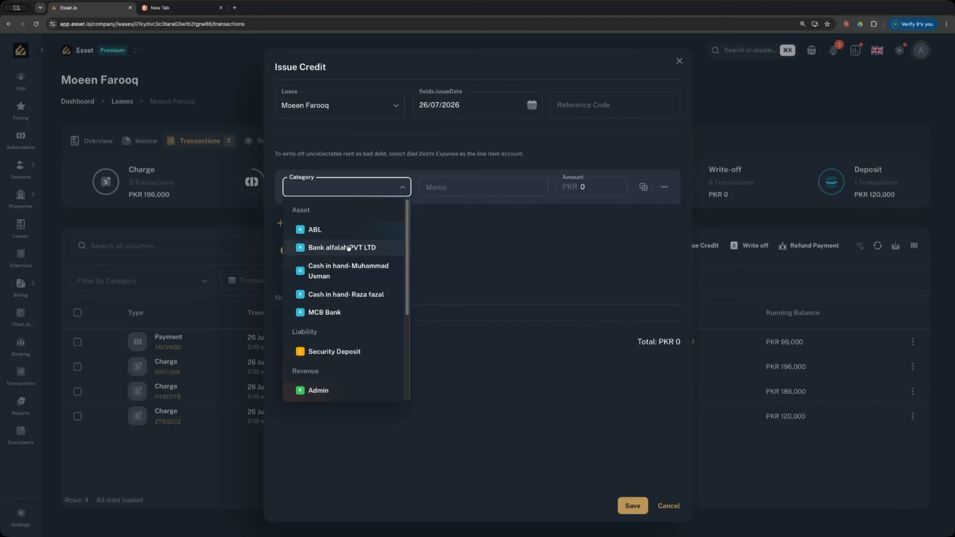
{"action": "scroll", "coordinate": [352, 333], "scroll_direction": "down", "scroll_amount": 3}
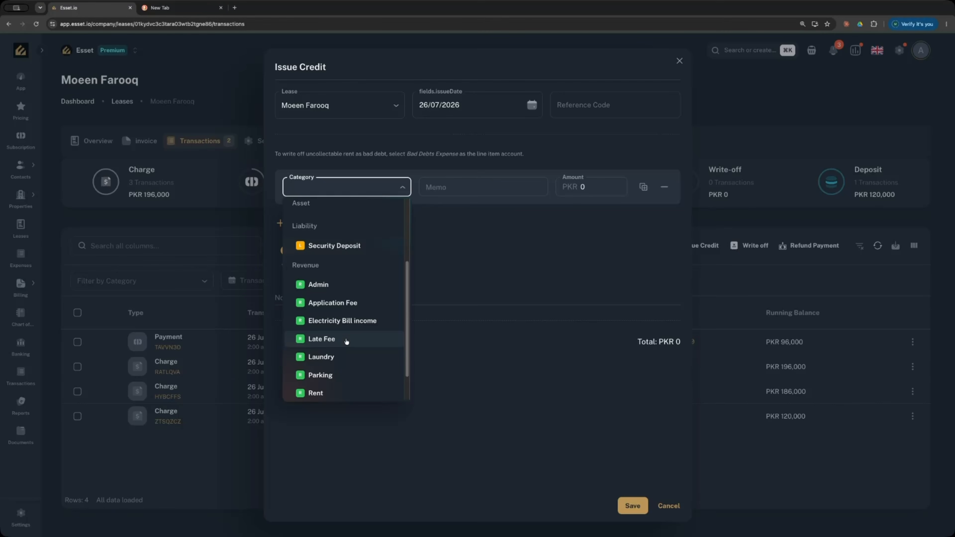
{"action": "left_click", "coordinate": [330, 341]}
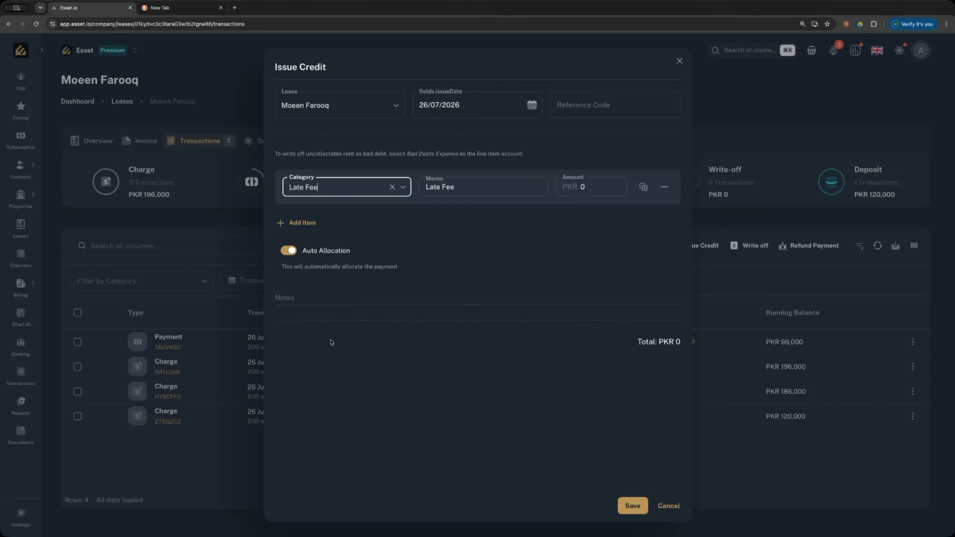
{"action": "left_click", "coordinate": [587, 186]}
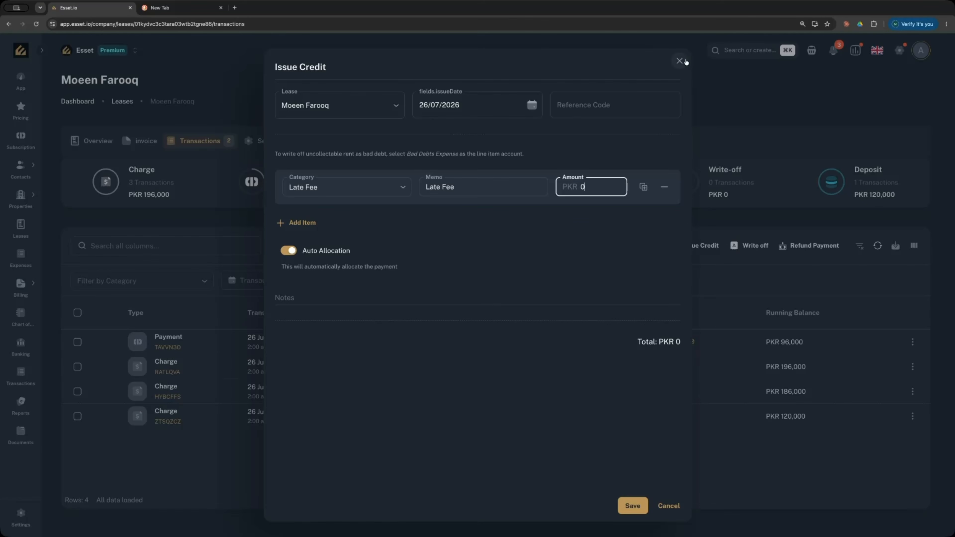
{"action": "left_click", "coordinate": [680, 62]}
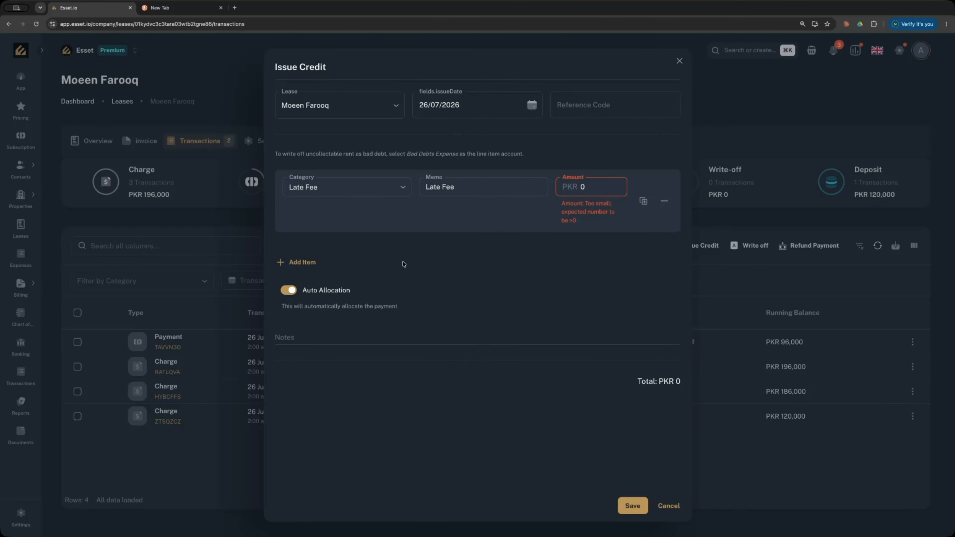
{"action": "left_click", "coordinate": [299, 262]}
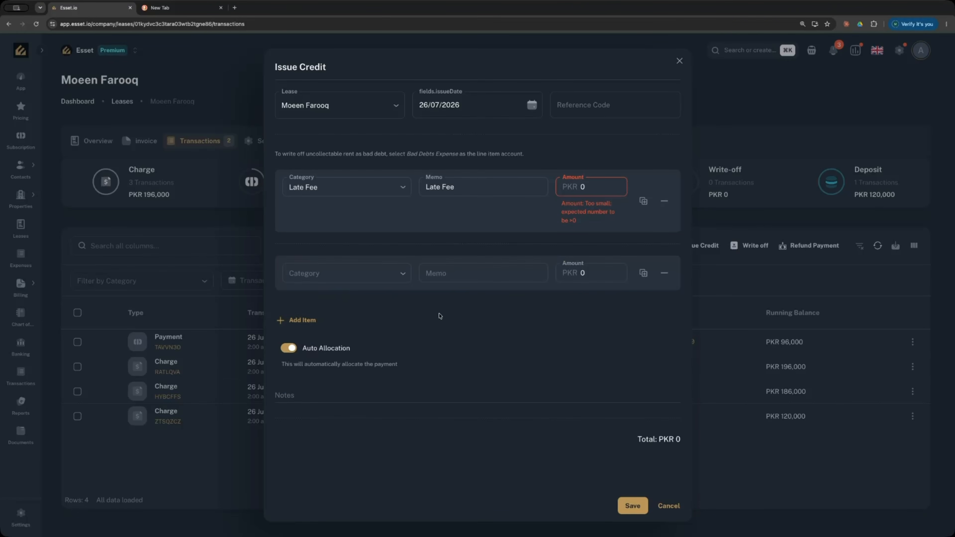
{"action": "left_click", "coordinate": [679, 61]}
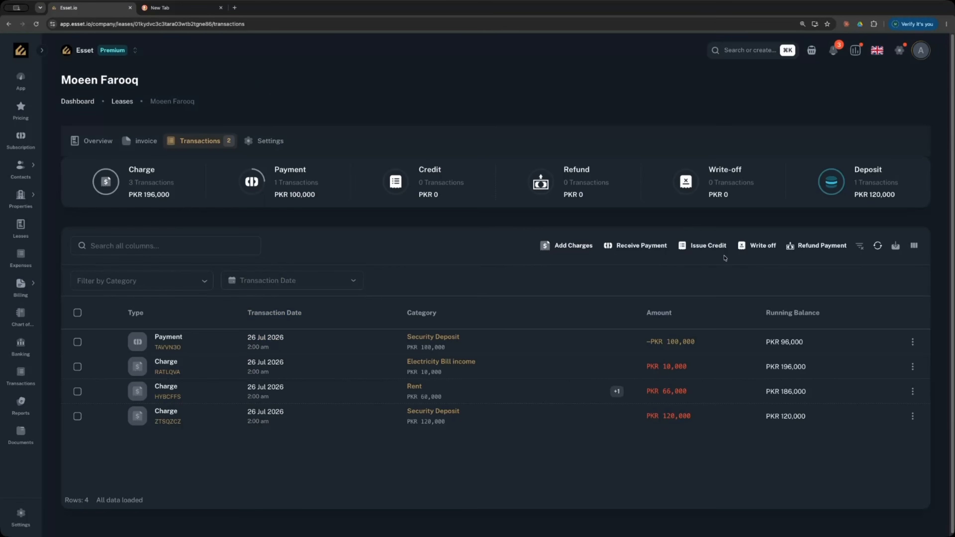
- Try a write-off of the Security Deposit Liability, Rent, Parking and Electricity bills balances, view the expense accounts, and cancel it
{"action": "left_click", "coordinate": [741, 245]}
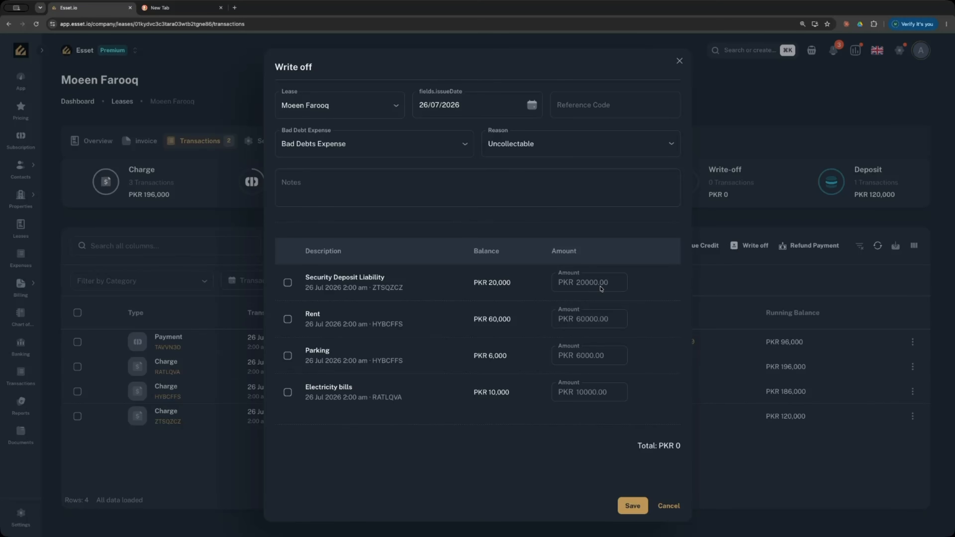
{"action": "left_click", "coordinate": [287, 283]}
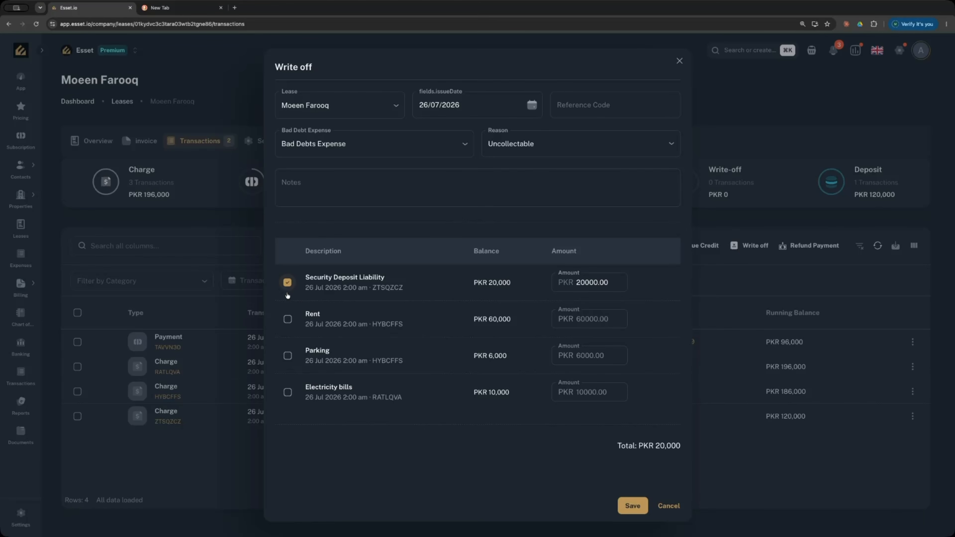
{"action": "left_click", "coordinate": [287, 321]}
{"action": "left_click", "coordinate": [287, 358]}
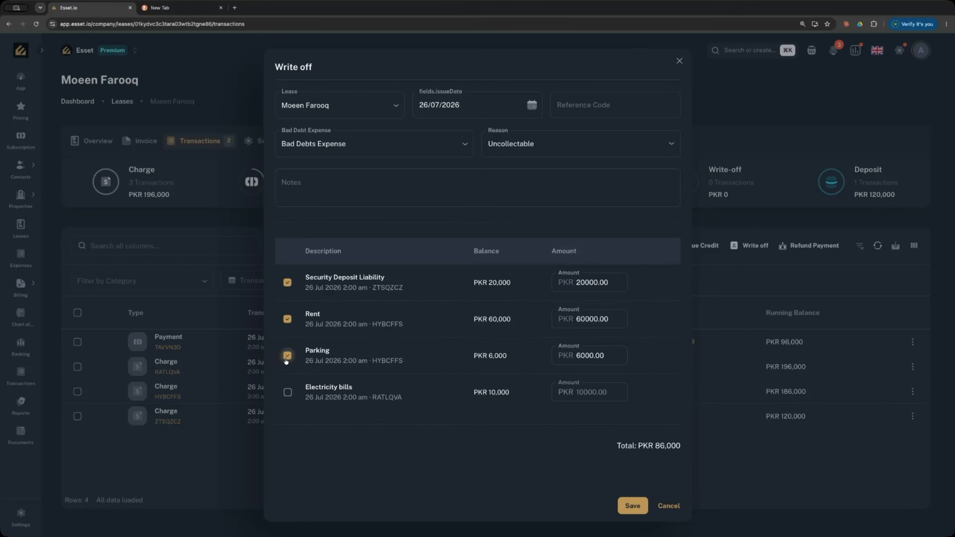
{"action": "left_click", "coordinate": [288, 394]}
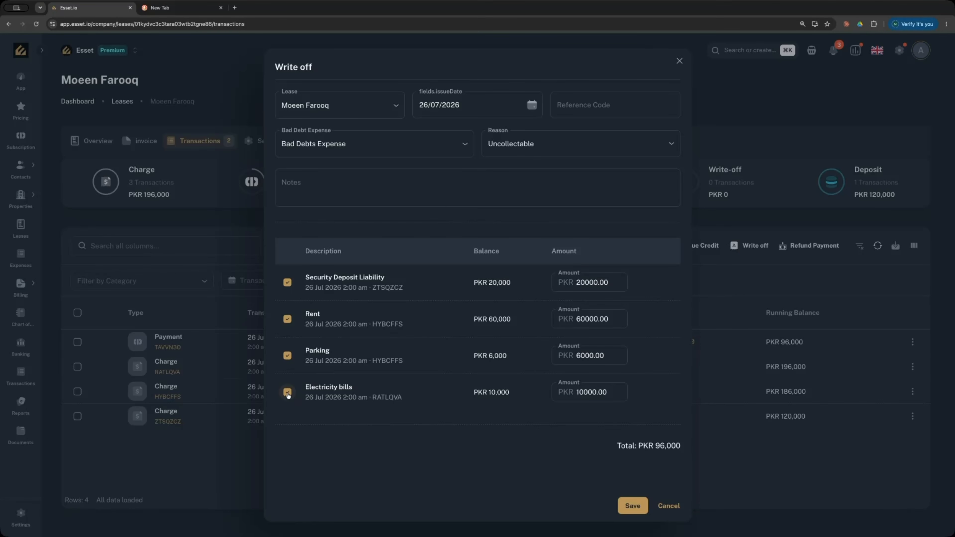
{"action": "left_click", "coordinate": [340, 147]}
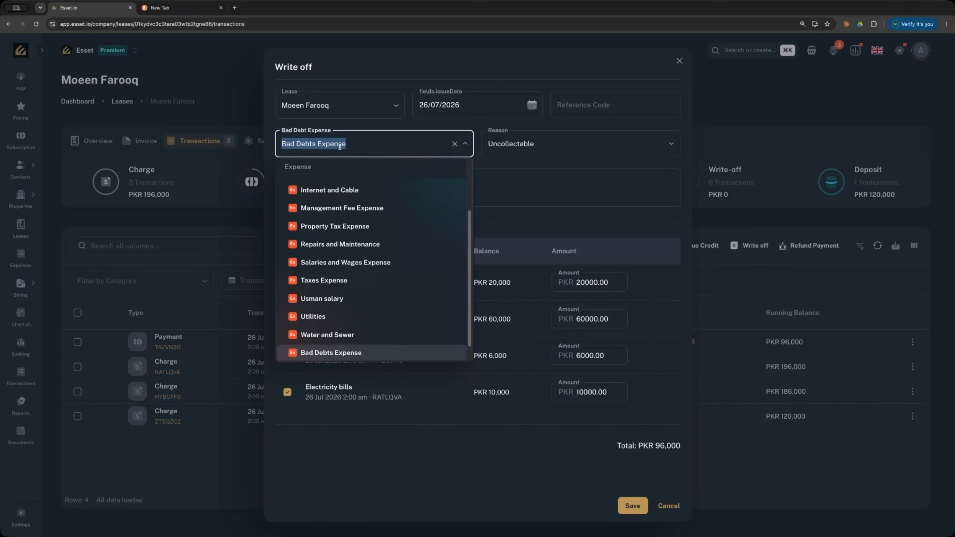
{"action": "left_click", "coordinate": [512, 165]}
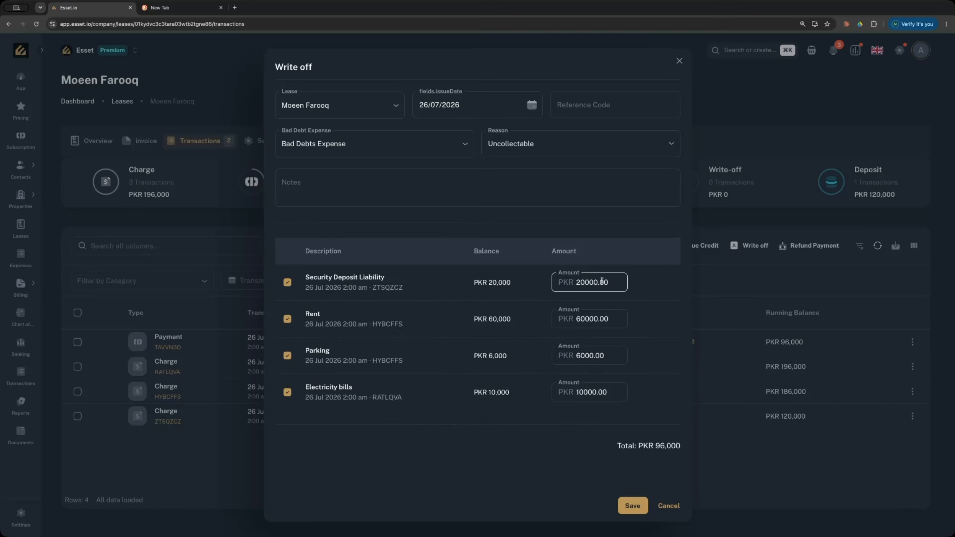
{"action": "left_click", "coordinate": [666, 506]}
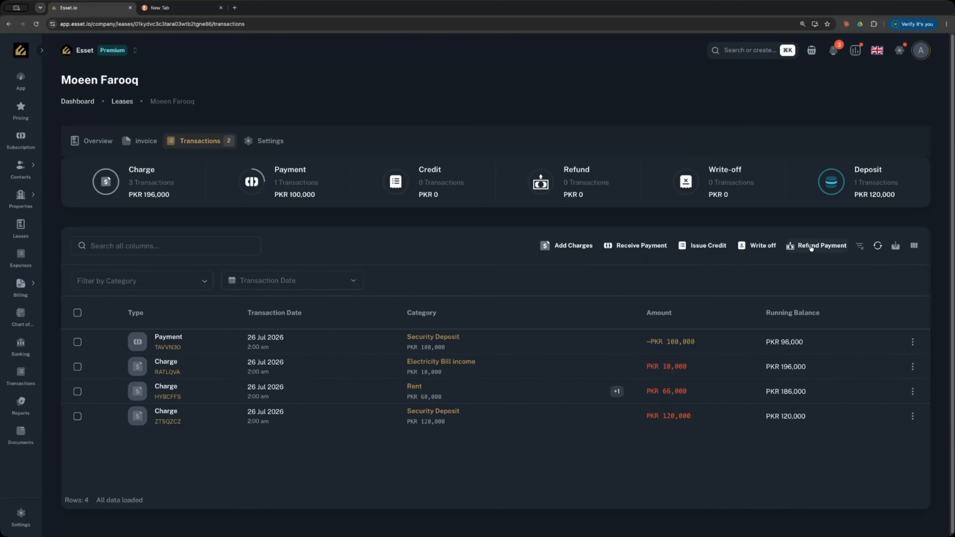
- Start a Deposit Refund for the lease, selecting its tenant and keeping Operating Account as the refund account
{"action": "left_click", "coordinate": [809, 249]}
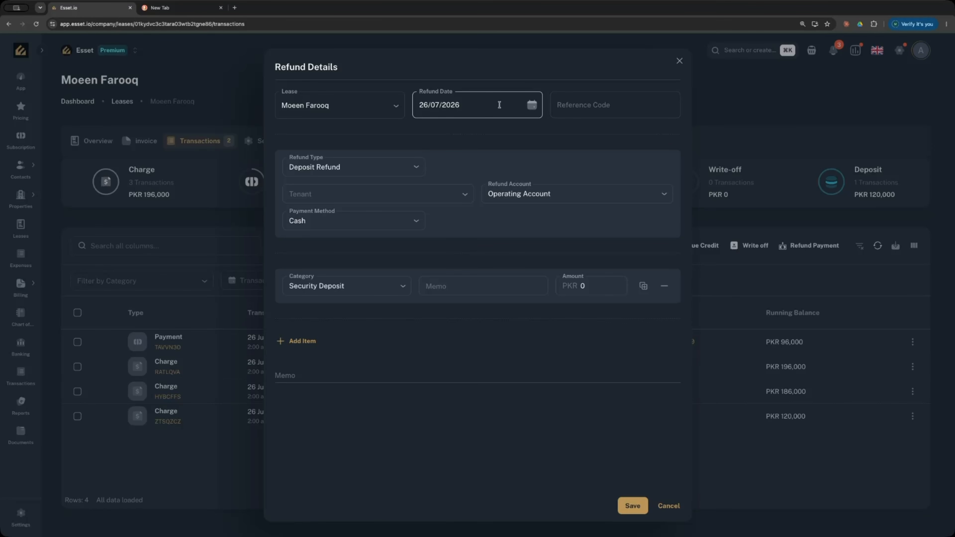
{"action": "left_click", "coordinate": [357, 169]}
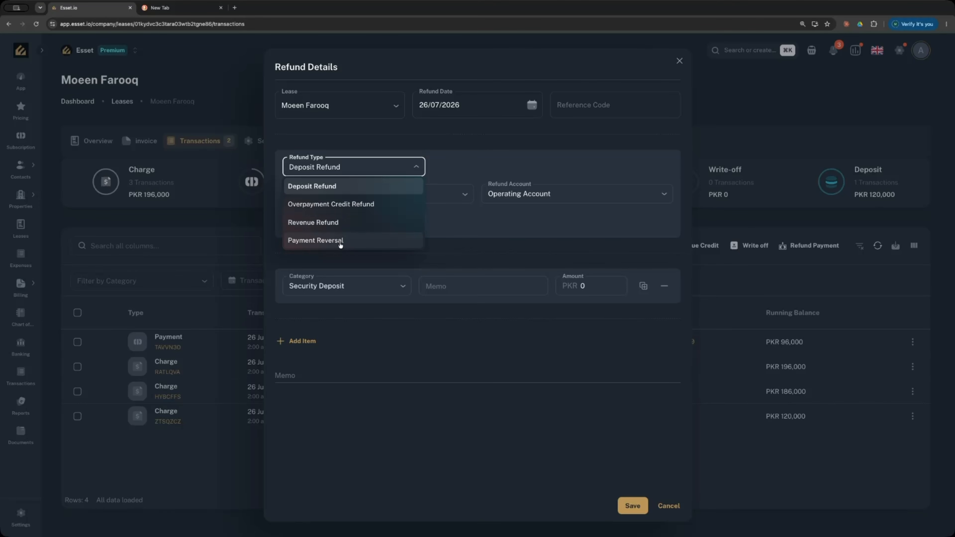
{"action": "left_click", "coordinate": [512, 157]}
{"action": "left_click", "coordinate": [381, 192]}
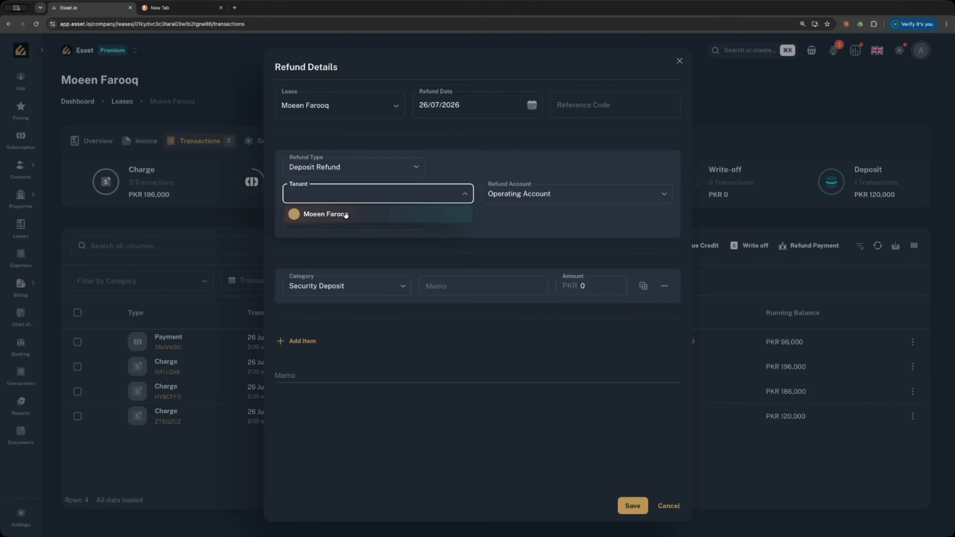
{"action": "left_click", "coordinate": [346, 214]}
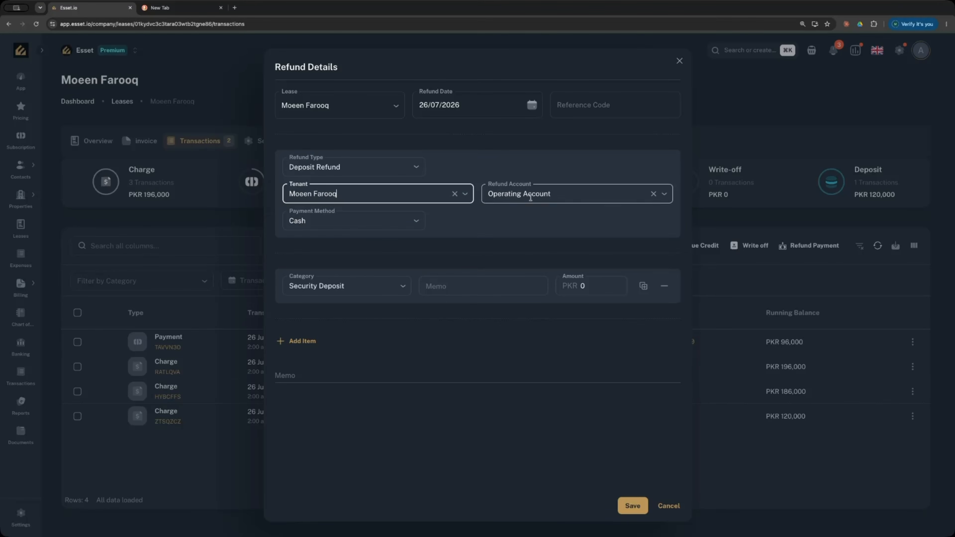
{"action": "left_click", "coordinate": [561, 196]}
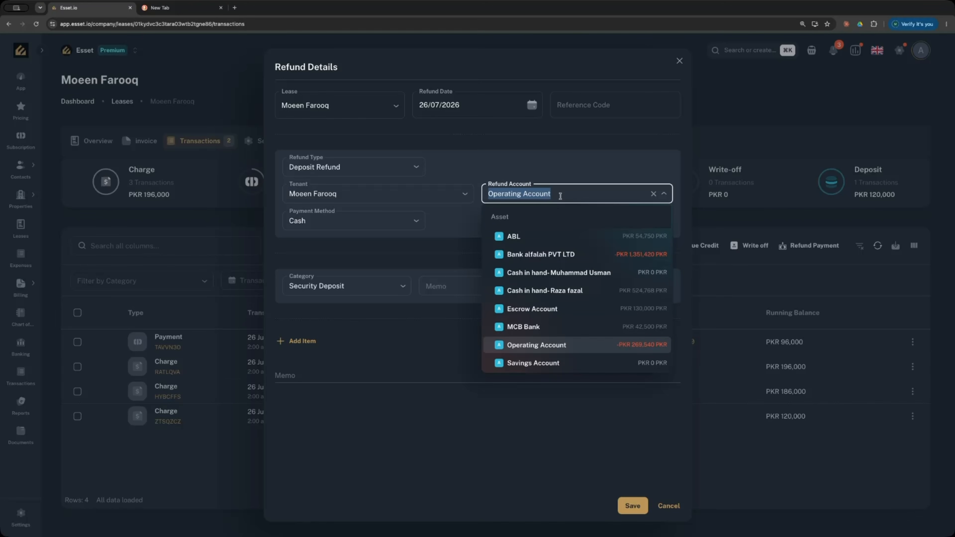
{"action": "left_click", "coordinate": [562, 196]}
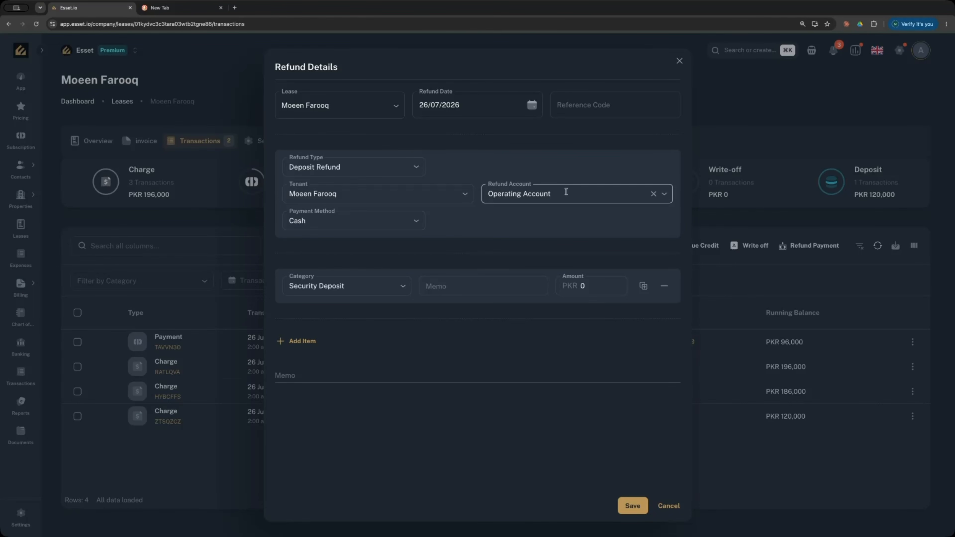
- Set the refund's payment method to Electronic Funds Transfer and the Security Deposit amount to PKR 1200000, and save the refund
{"action": "left_click", "coordinate": [412, 226]}
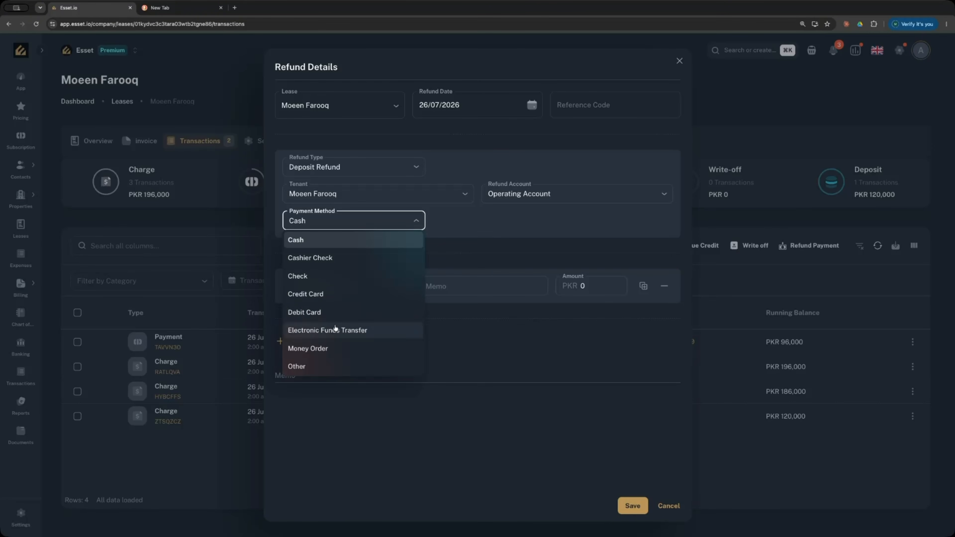
{"action": "left_click", "coordinate": [373, 333]}
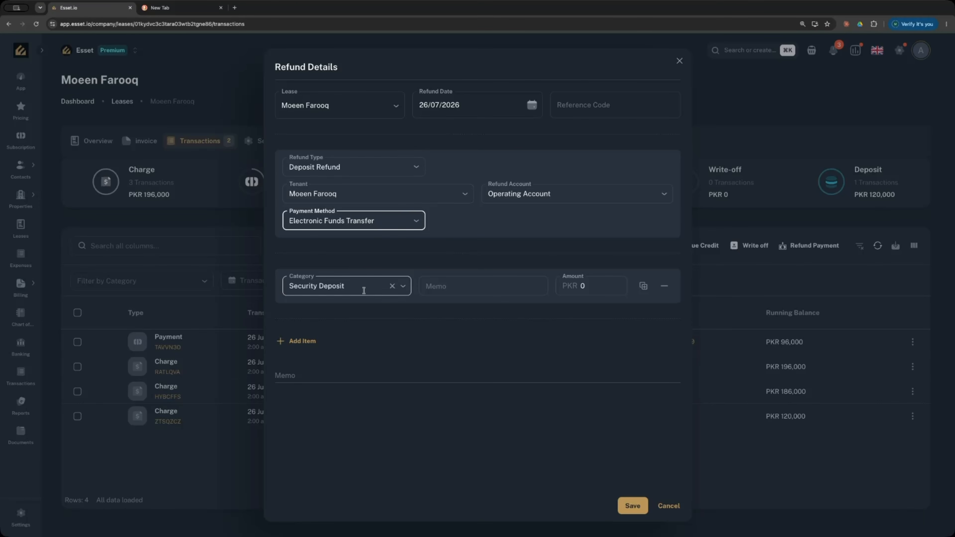
{"action": "left_click", "coordinate": [451, 290]}
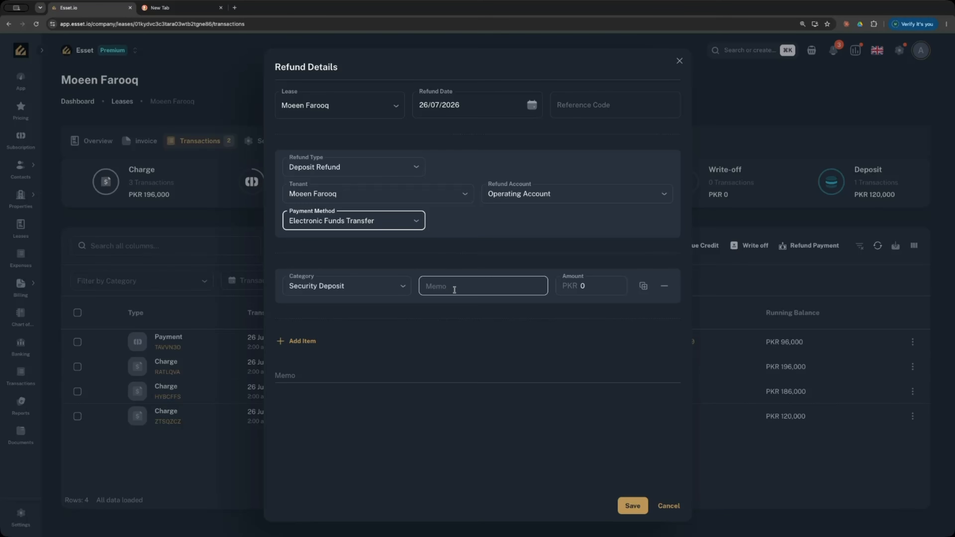
{"action": "left_click", "coordinate": [454, 289]}
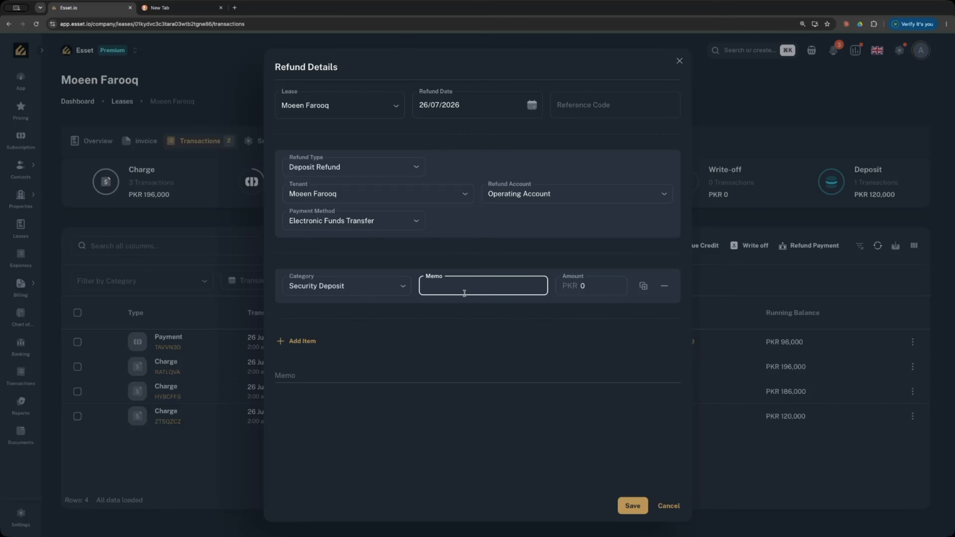
{"action": "left_click", "coordinate": [495, 311]}
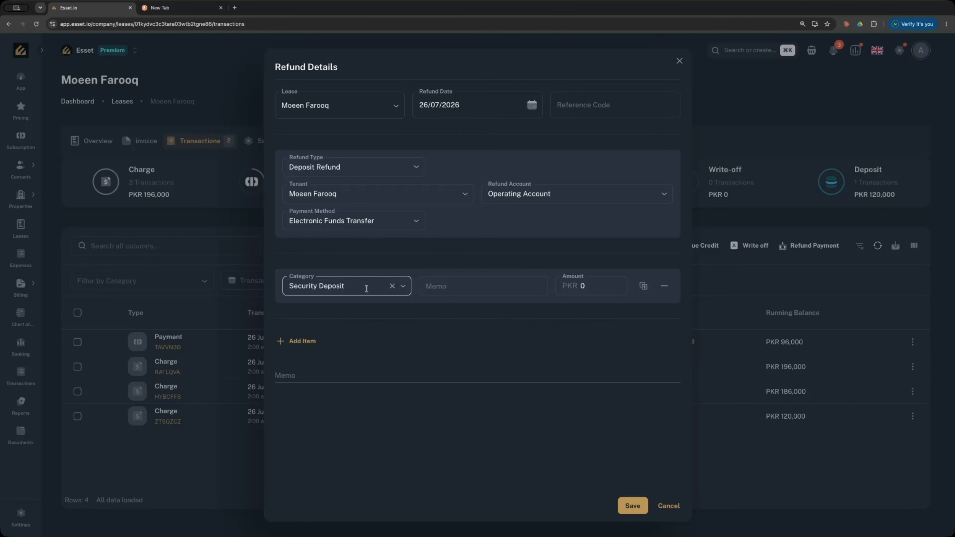
{"action": "left_click", "coordinate": [596, 287]}
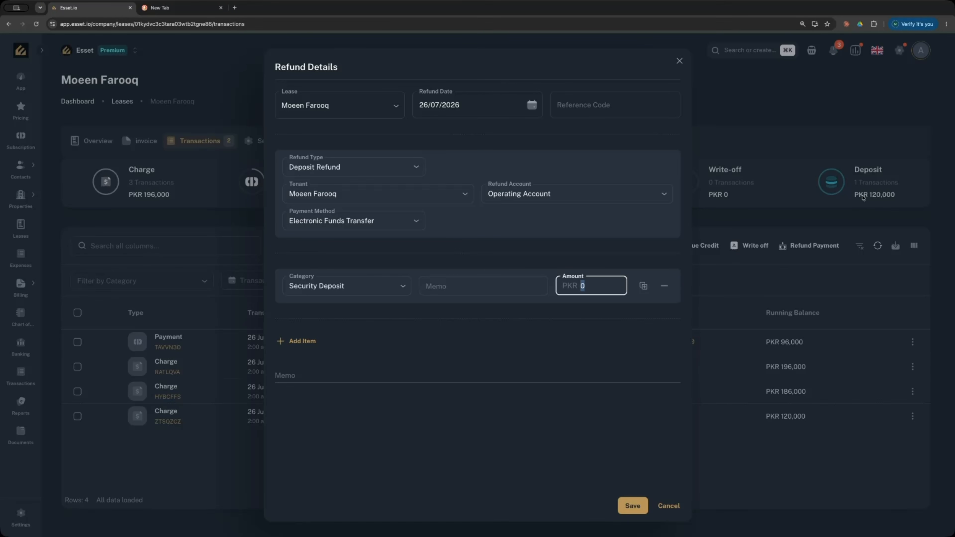
{"action": "type", "text": "1200000"}
{"action": "left_click", "coordinate": [623, 503]}
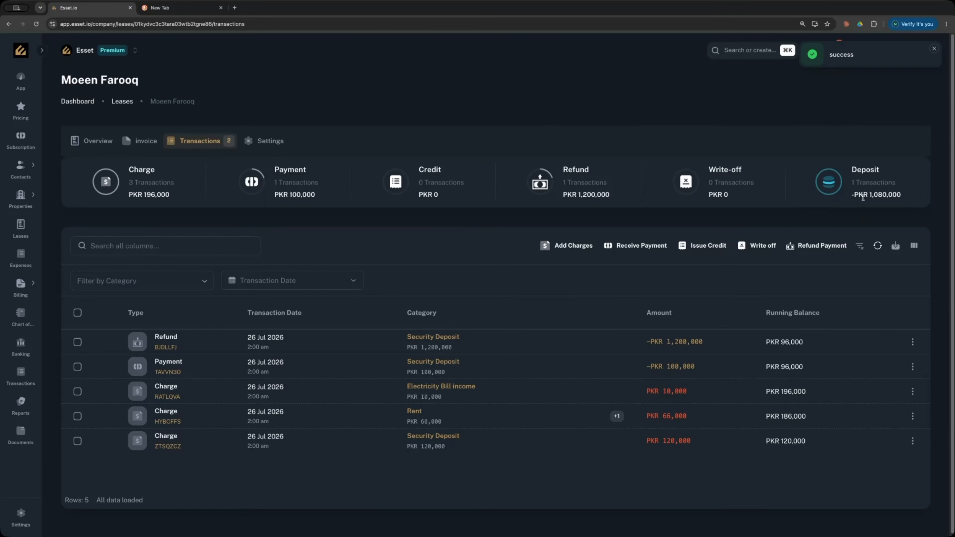
- Archive the security deposit refund transaction with "cancel asdf" as the reason for deletion
{"action": "left_click", "coordinate": [912, 342]}
{"action": "left_click", "coordinate": [856, 357]}
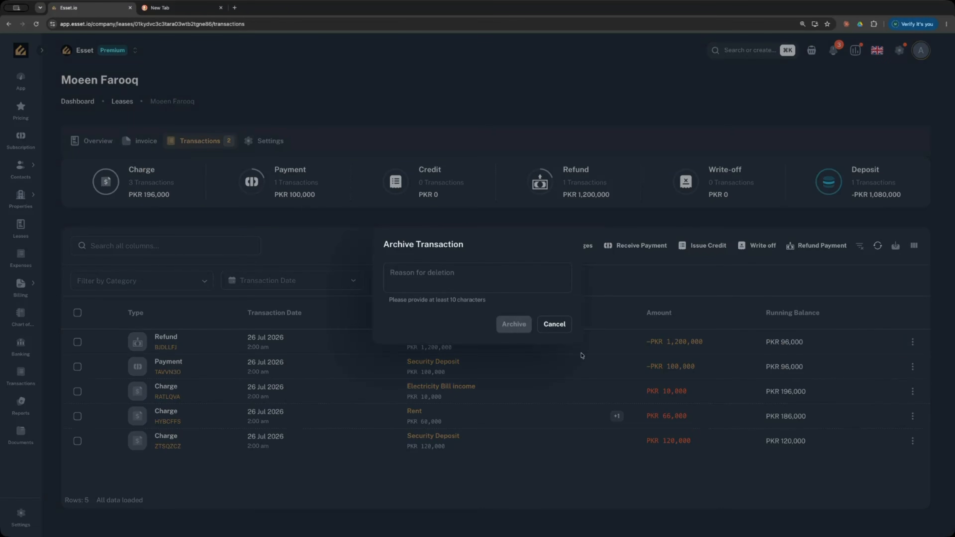
{"action": "left_click", "coordinate": [464, 281]}
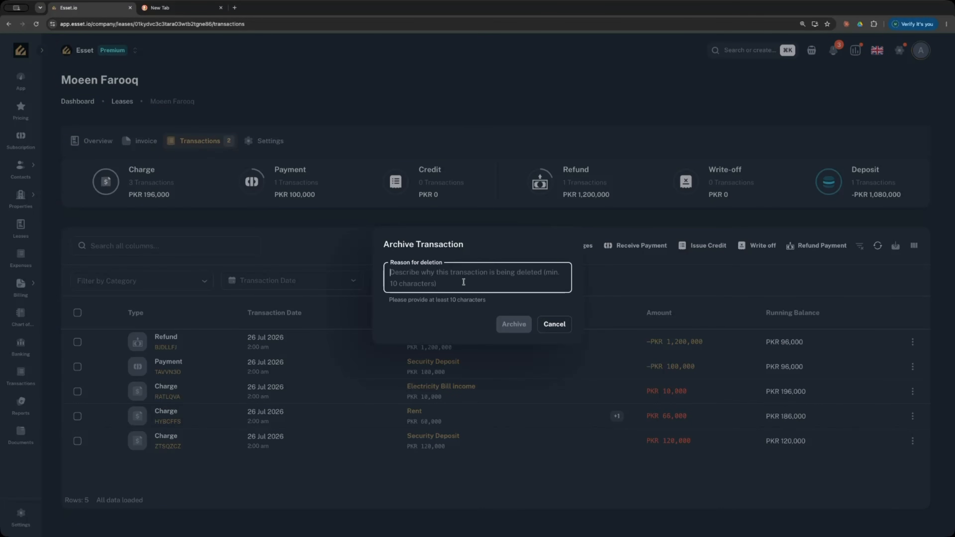
{"action": "type", "text": "cancel"}
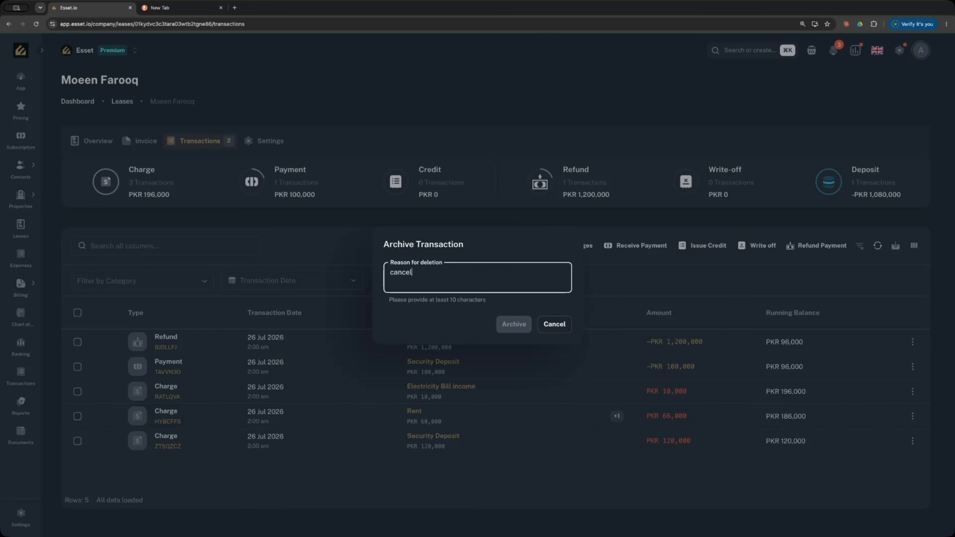
{"action": "type", "text": " test"}
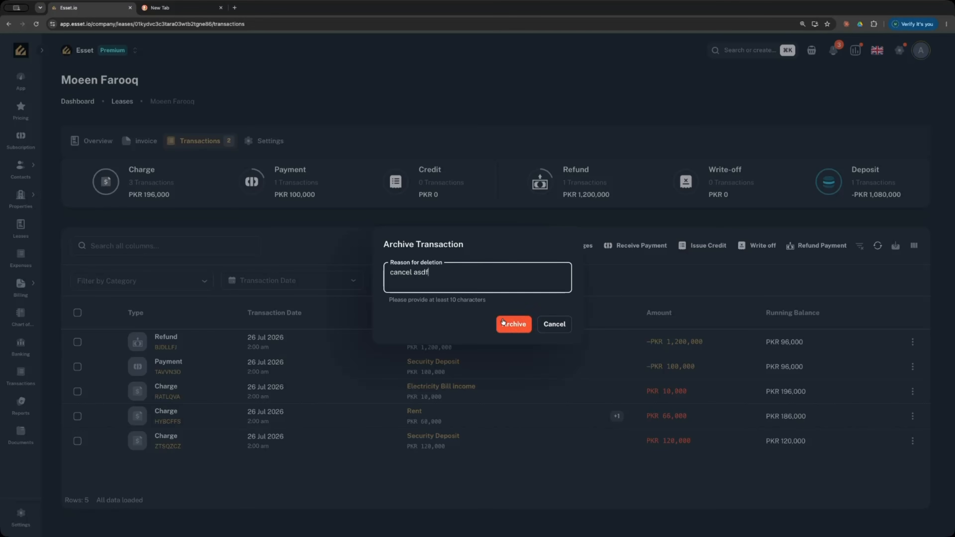
{"action": "left_click", "coordinate": [513, 324]}
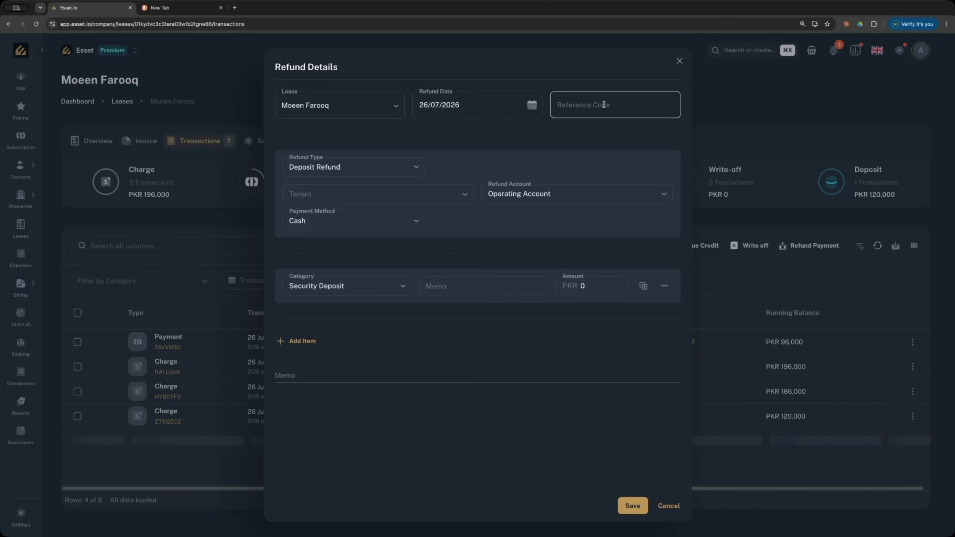
- Start a new Deposit Refund, selecting the lease's tenant and keeping Operating Account as the refund account and Cash as the payment method
{"action": "left_click", "coordinate": [354, 194]}
{"action": "left_click", "coordinate": [354, 216]}
{"action": "left_click", "coordinate": [356, 222]}
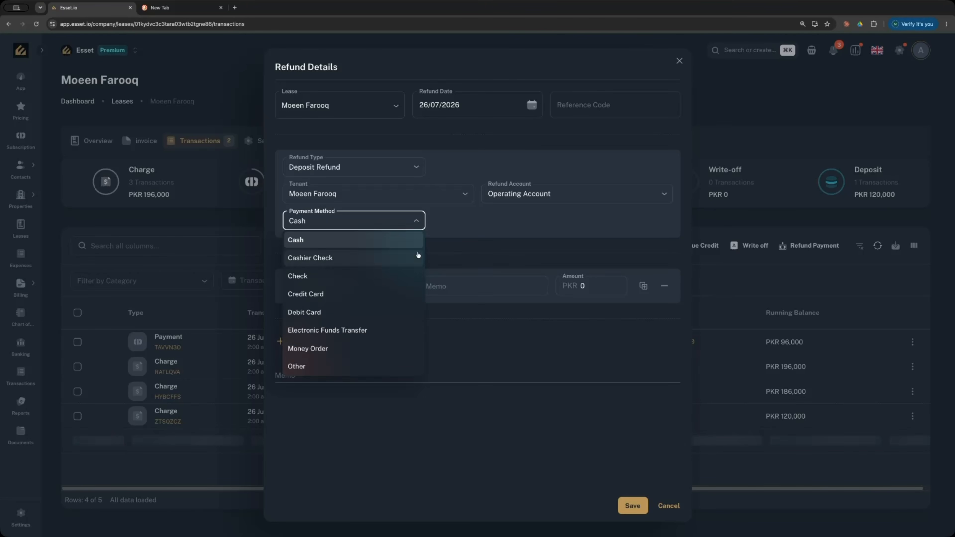
{"action": "left_click", "coordinate": [505, 194]}
{"action": "left_click", "coordinate": [451, 249]}
{"action": "left_click", "coordinate": [318, 223]}
{"action": "left_click", "coordinate": [432, 265]}
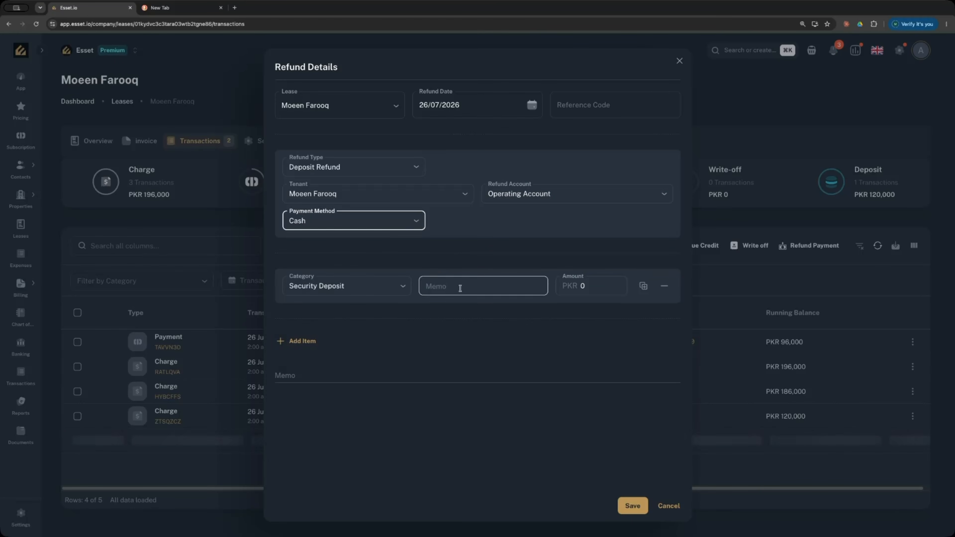
- Set the Security Deposit refund amount to PKR 120000 and save the deposit refund
{"action": "left_click", "coordinate": [593, 287]}
{"action": "type", "text": "120000"}
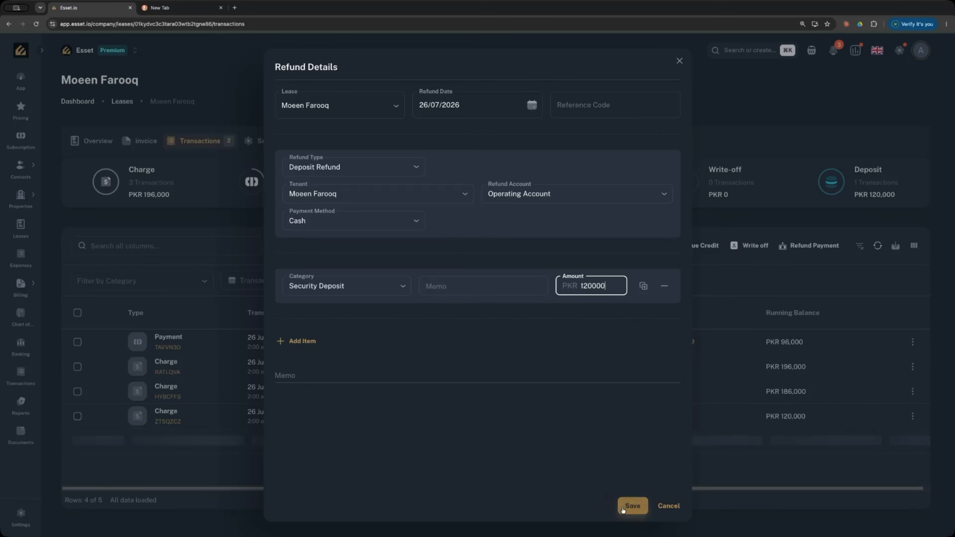
{"action": "left_click", "coordinate": [633, 506]}
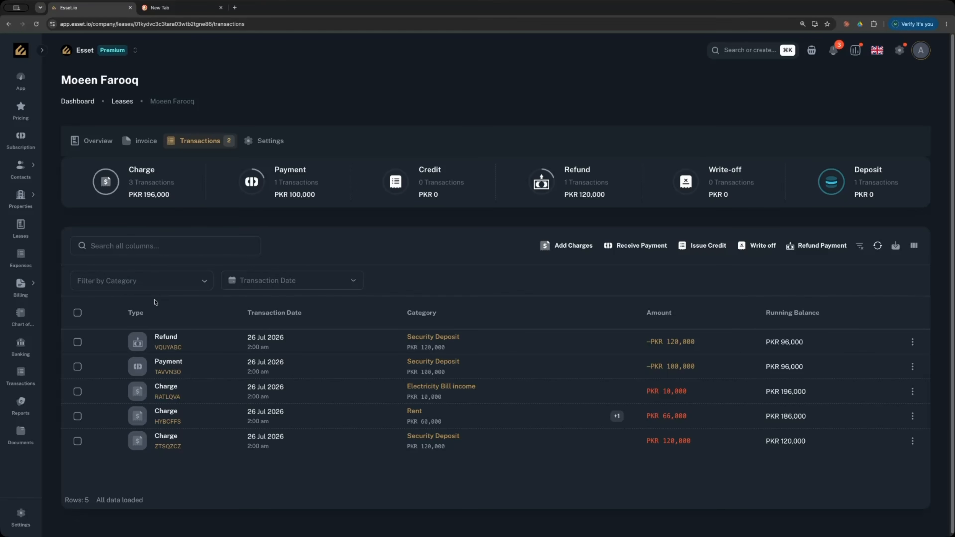
{"action": "left_click", "coordinate": [164, 287]}
{"action": "left_click", "coordinate": [290, 280]}
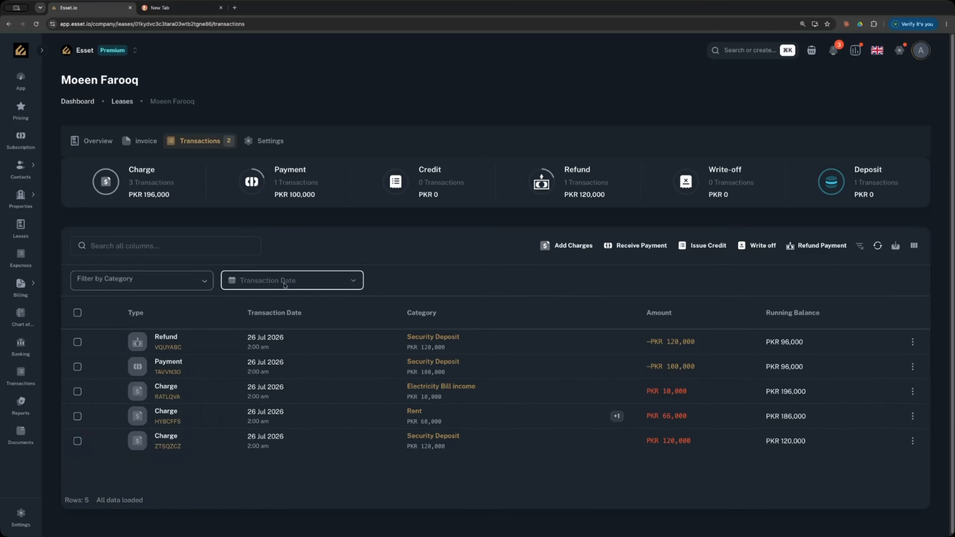
{"action": "key", "text": "Escape"}
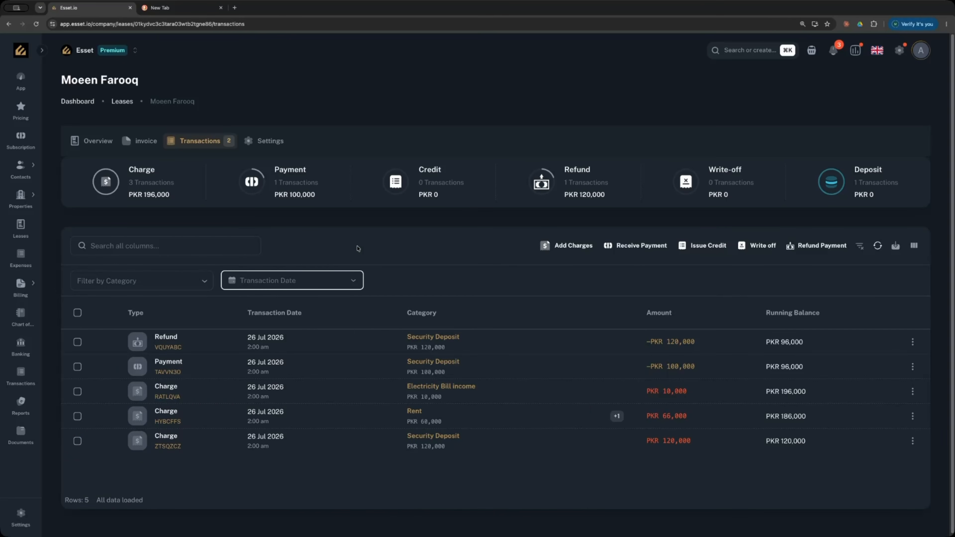
{"action": "left_click", "coordinate": [364, 255]}
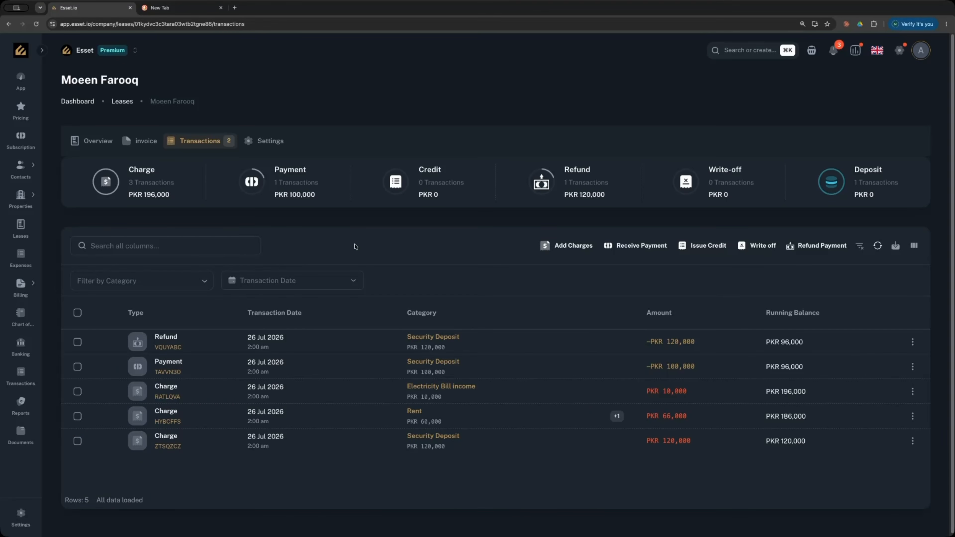
- Enter 3 for Charge Advance Days and 0 for Overdue Grace Days in the lease's billing settings, without saving
{"action": "left_click", "coordinate": [268, 145]}
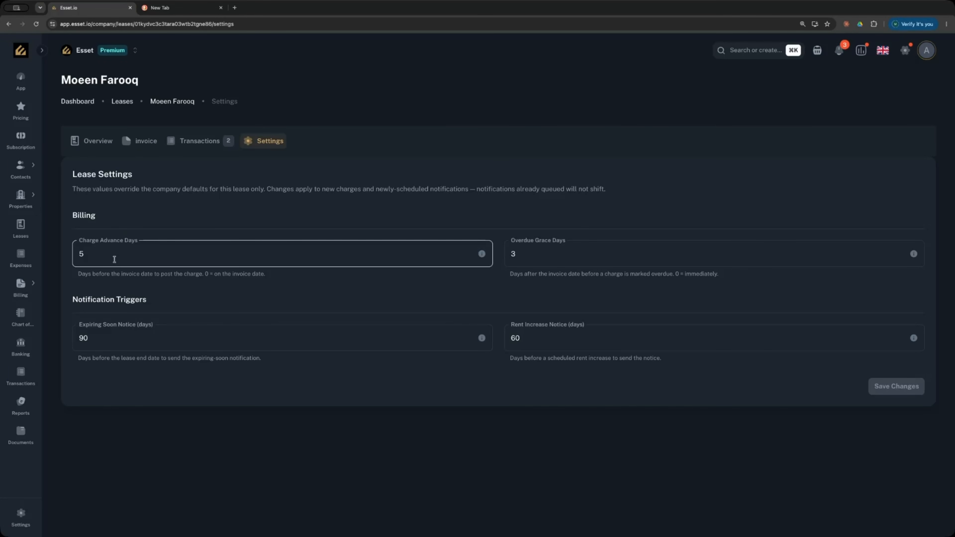
{"action": "left_click", "coordinate": [95, 259]}
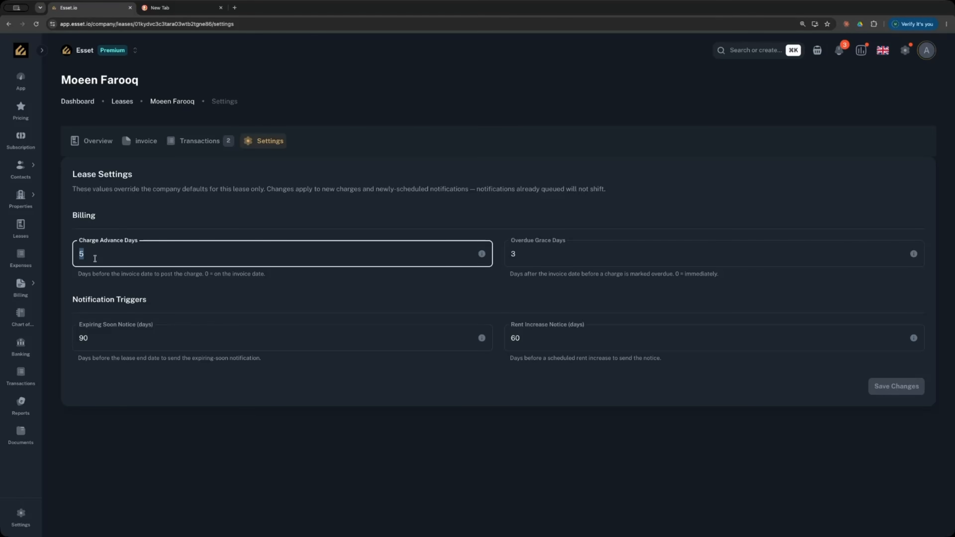
{"action": "type", "text": "3"}
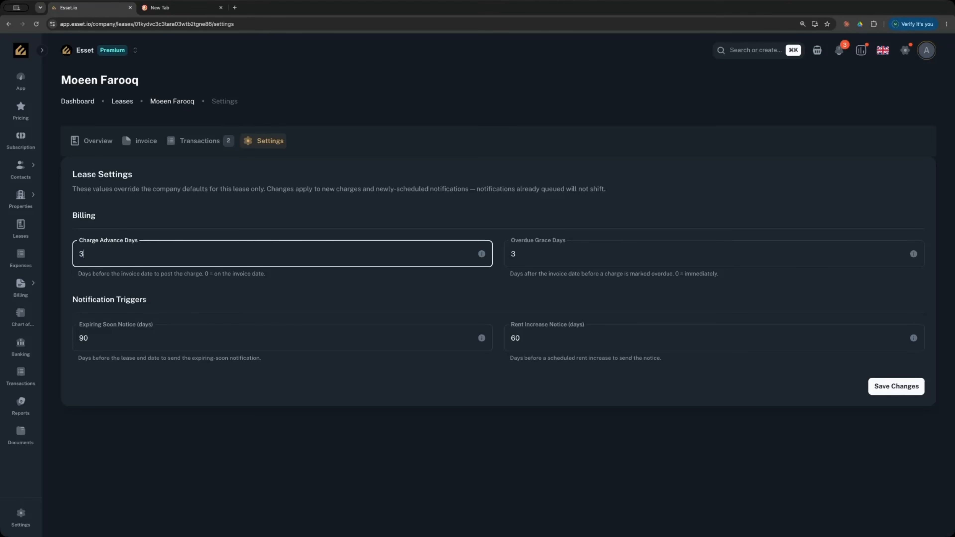
{"action": "left_click", "coordinate": [131, 228]}
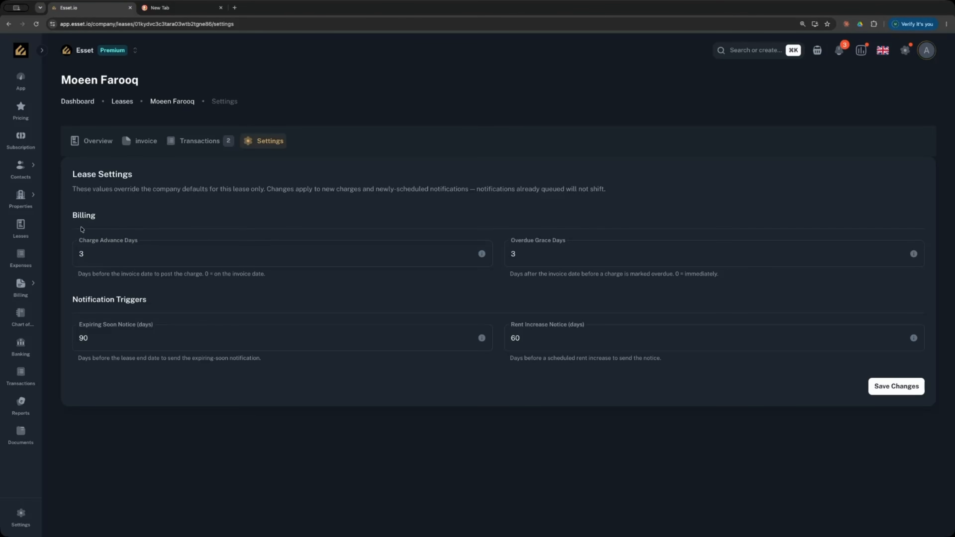
{"action": "left_click", "coordinate": [100, 257]}
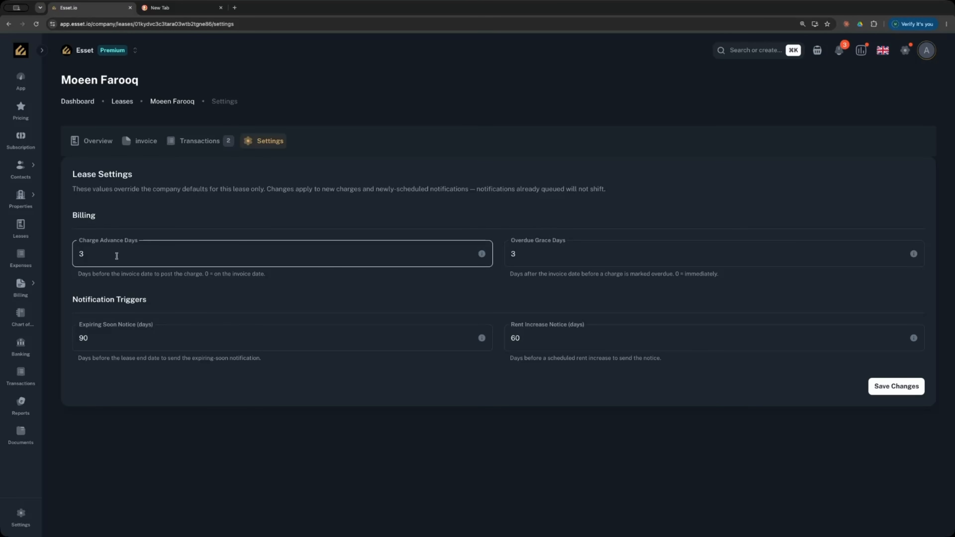
{"action": "left_click", "coordinate": [535, 258]}
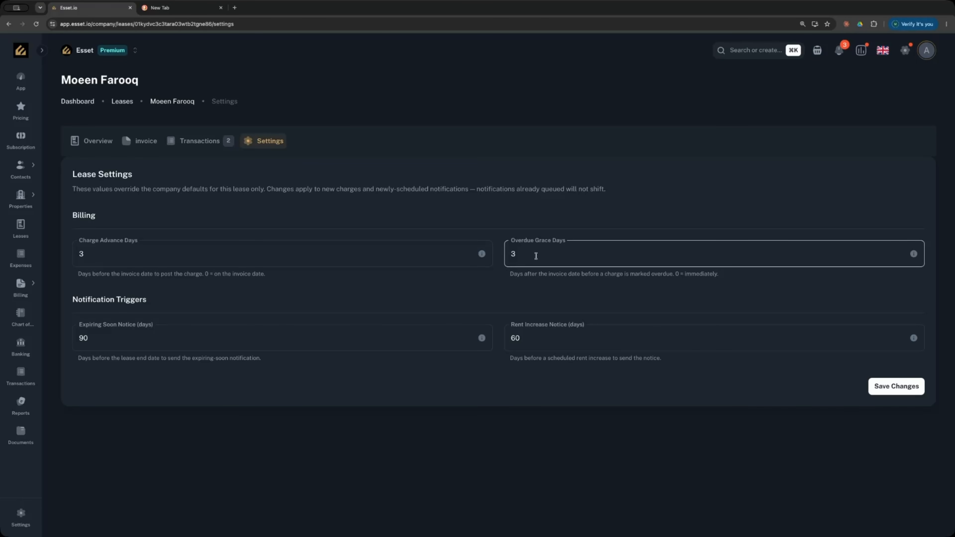
{"action": "double_click", "coordinate": [536, 256]}
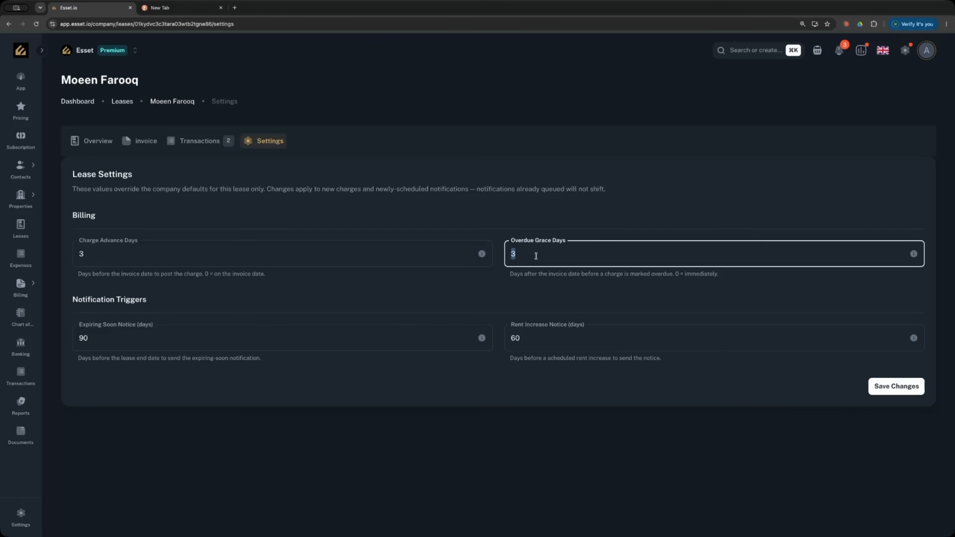
{"action": "type", "text": "0"}
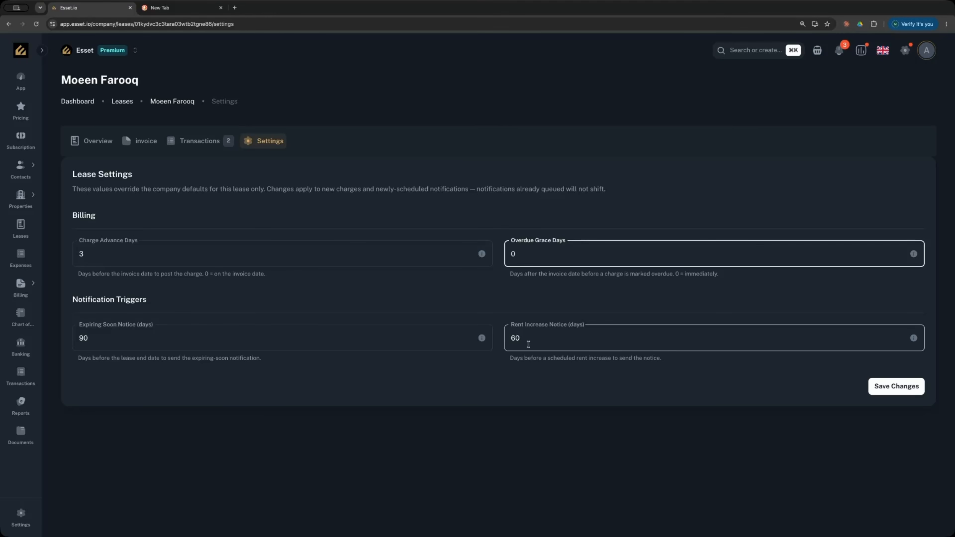
- Issue an end-of-lease notice from the lease overview with notice date 26/07/2026 and agreed end date 26/08/2026
{"action": "left_click", "coordinate": [96, 150]}
{"action": "scroll", "coordinate": [587, 294], "scroll_direction": "down", "scroll_amount": 3}
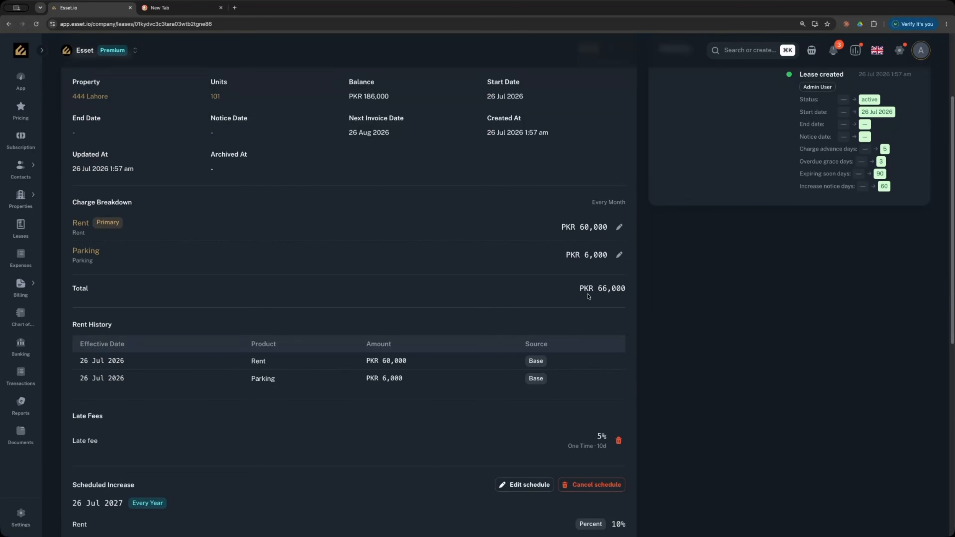
{"action": "scroll", "coordinate": [588, 296], "scroll_direction": "down", "scroll_amount": 2}
{"action": "scroll", "coordinate": [576, 289], "scroll_direction": "up", "scroll_amount": 5}
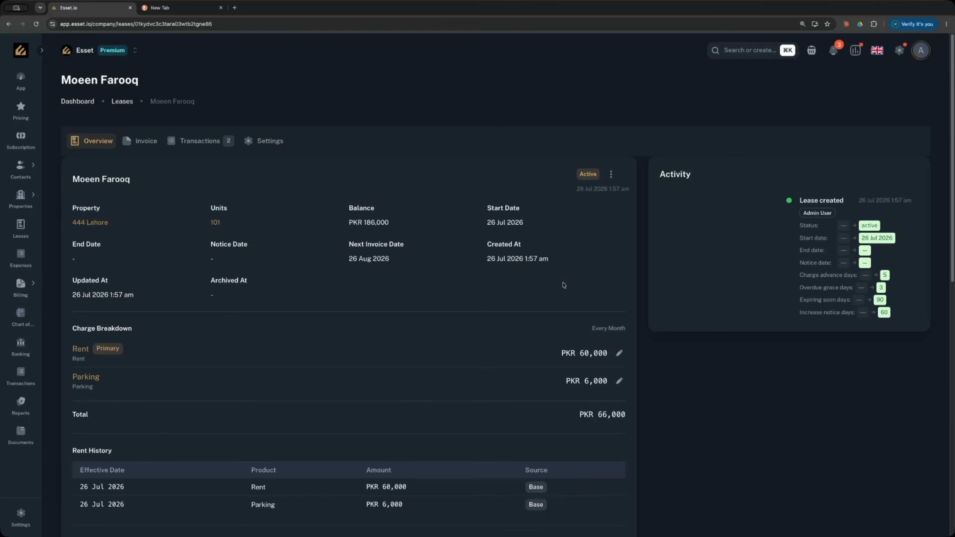
{"action": "left_click", "coordinate": [612, 175]}
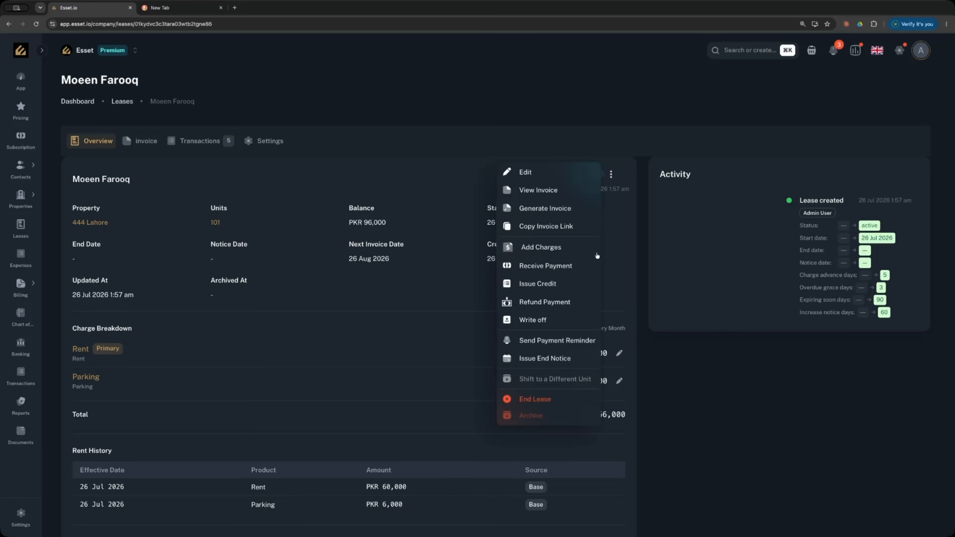
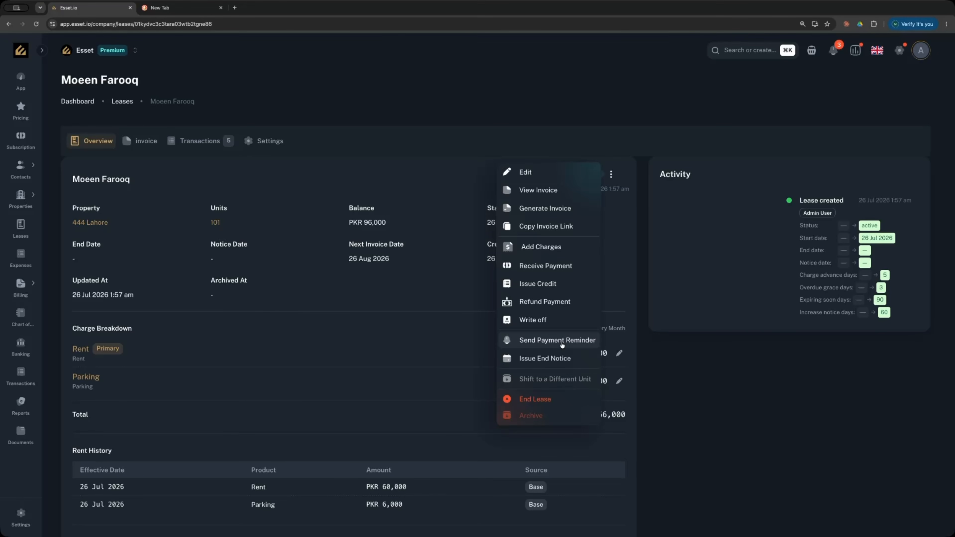
{"action": "left_click", "coordinate": [540, 363]}
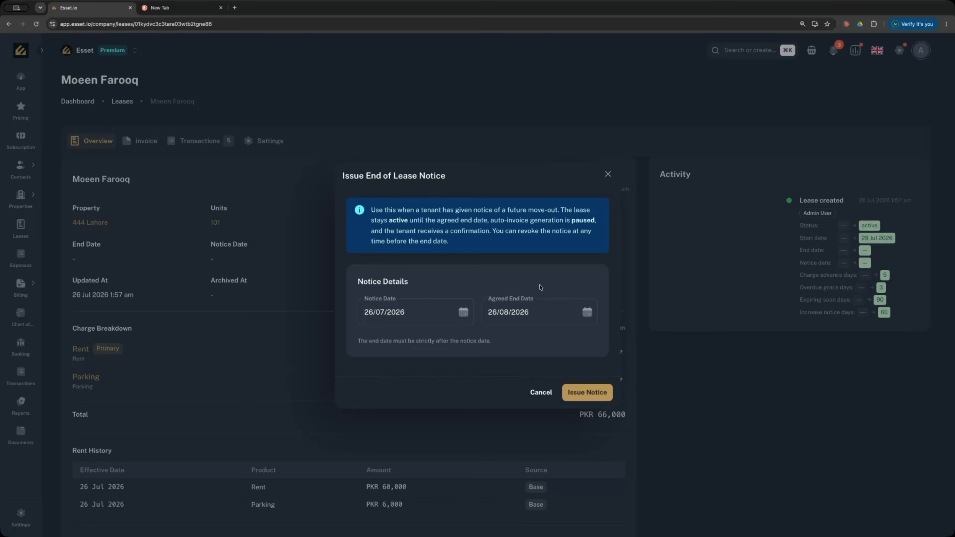
{"action": "left_click", "coordinate": [609, 394]}
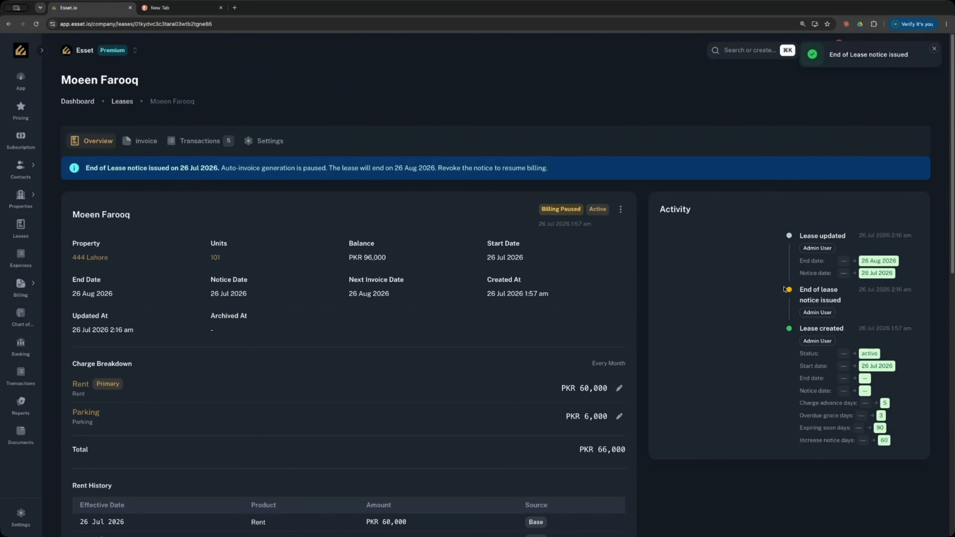
{"action": "left_click_drag", "start_coordinate": [802, 290], "coordinate": [844, 301]}
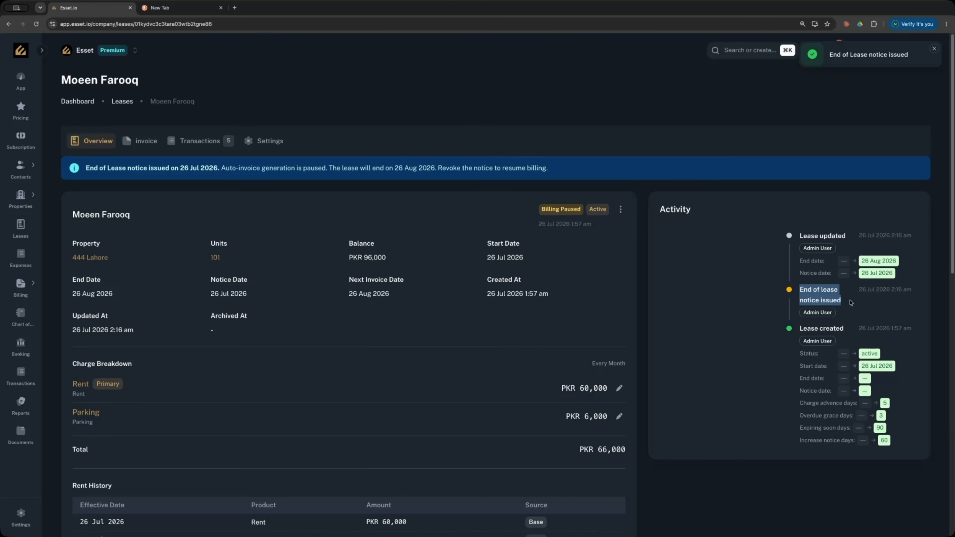
{"action": "left_click", "coordinate": [850, 303]}
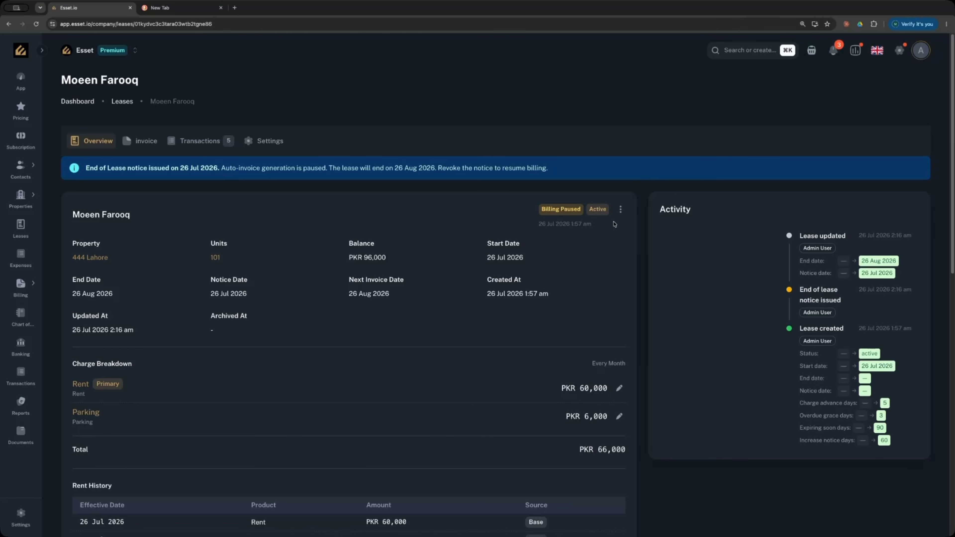
- Revoke the lease's end notice
{"action": "scroll", "coordinate": [617, 229], "scroll_direction": "down", "scroll_amount": 1}
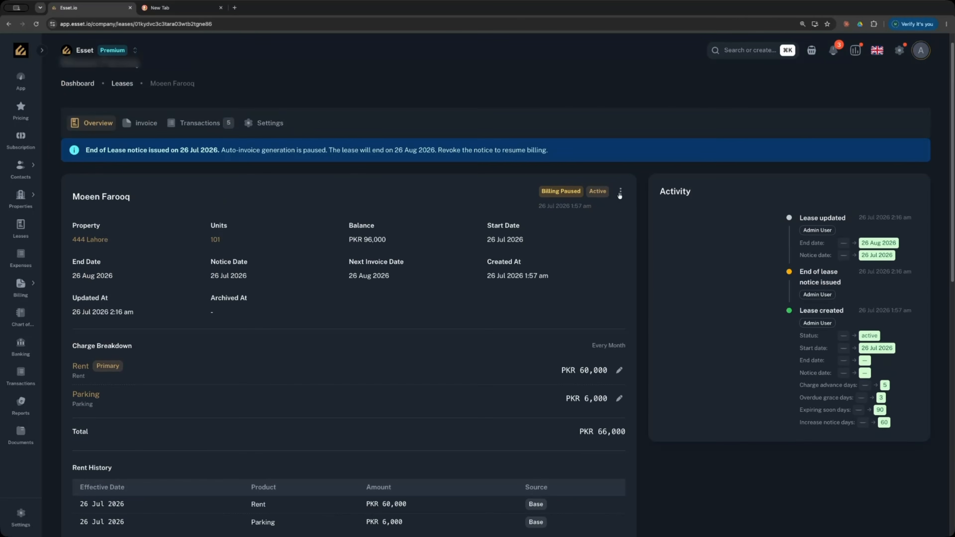
{"action": "left_click", "coordinate": [620, 191]}
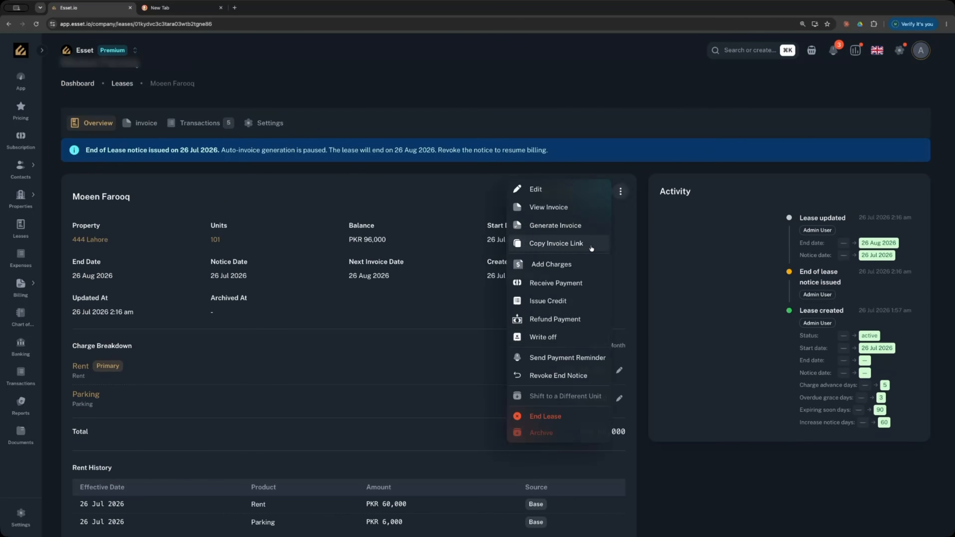
{"action": "left_click", "coordinate": [545, 377]}
{"action": "left_click", "coordinate": [510, 370]}
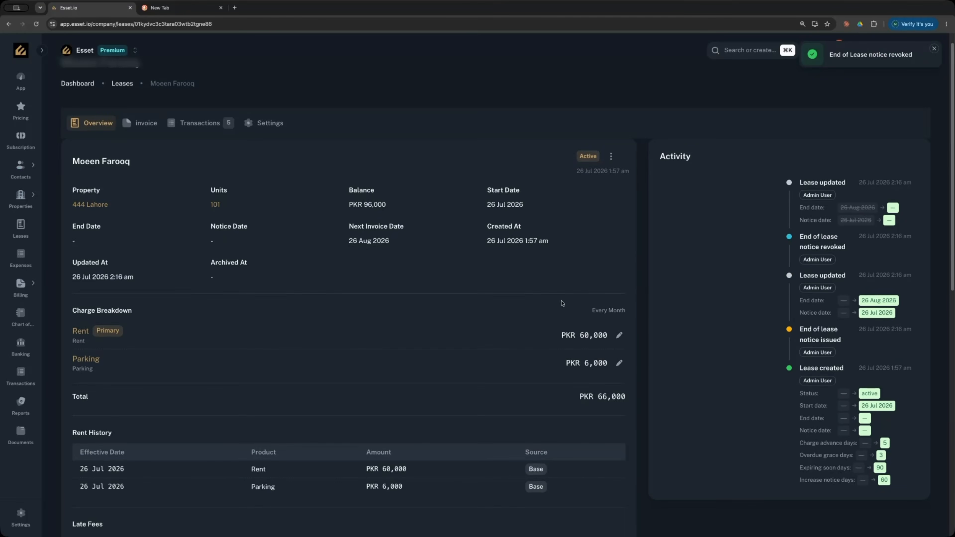
- Start ending the lease immediately, allow ending with an outstanding balance, and cancel without ending it
{"action": "left_click", "coordinate": [611, 150]}
{"action": "mouse_move", "coordinate": [542, 359]}
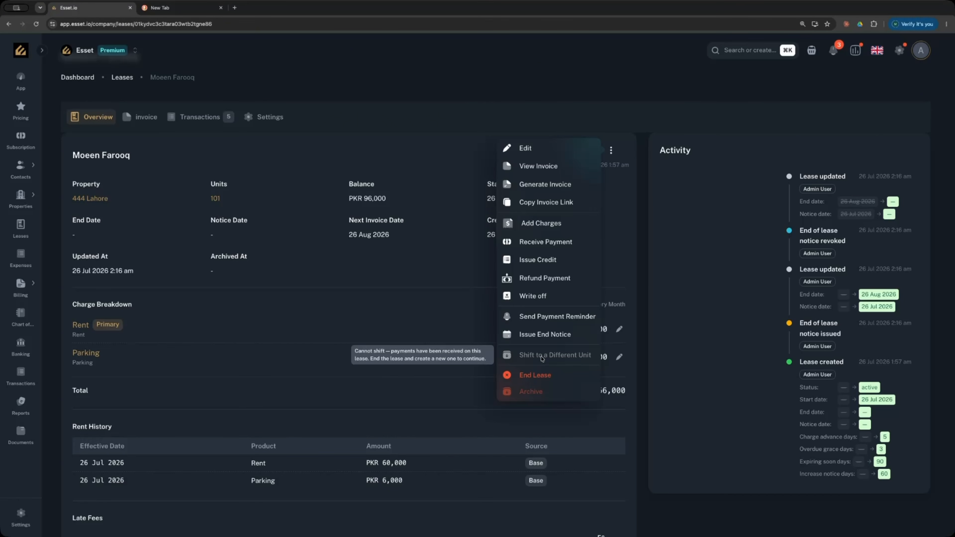
{"action": "left_click", "coordinate": [540, 375]}
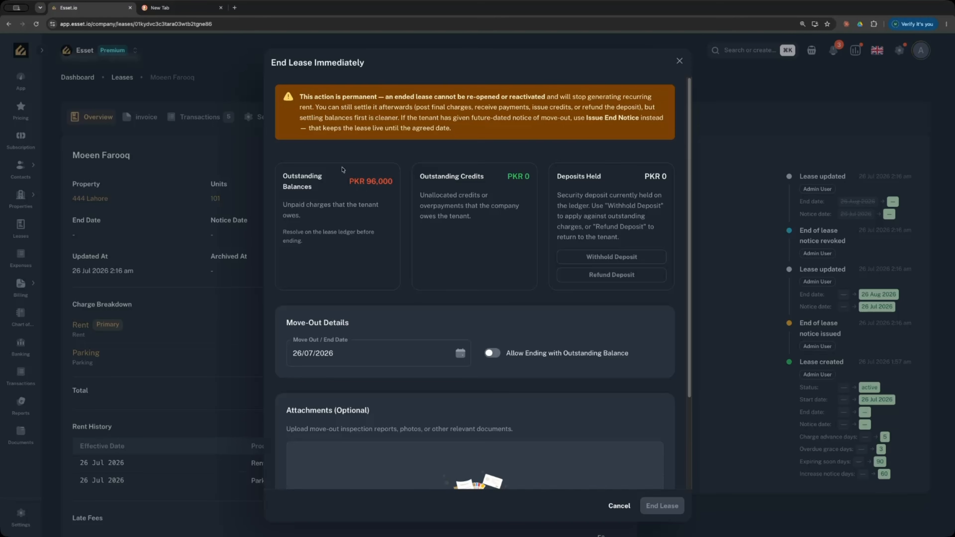
{"action": "scroll", "coordinate": [381, 235], "scroll_direction": "down", "scroll_amount": 2}
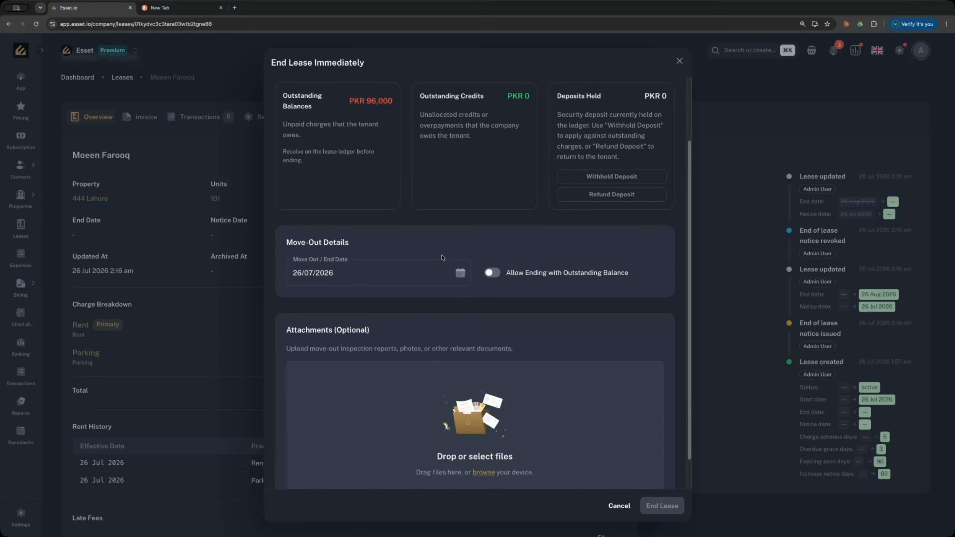
{"action": "left_click", "coordinate": [495, 274]}
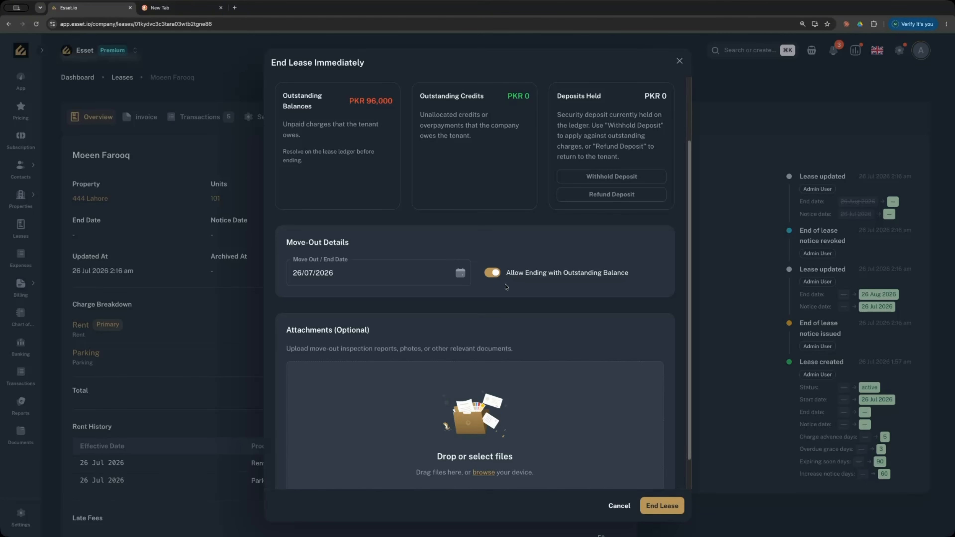
{"action": "scroll", "coordinate": [497, 321], "scroll_direction": "down", "scroll_amount": 1}
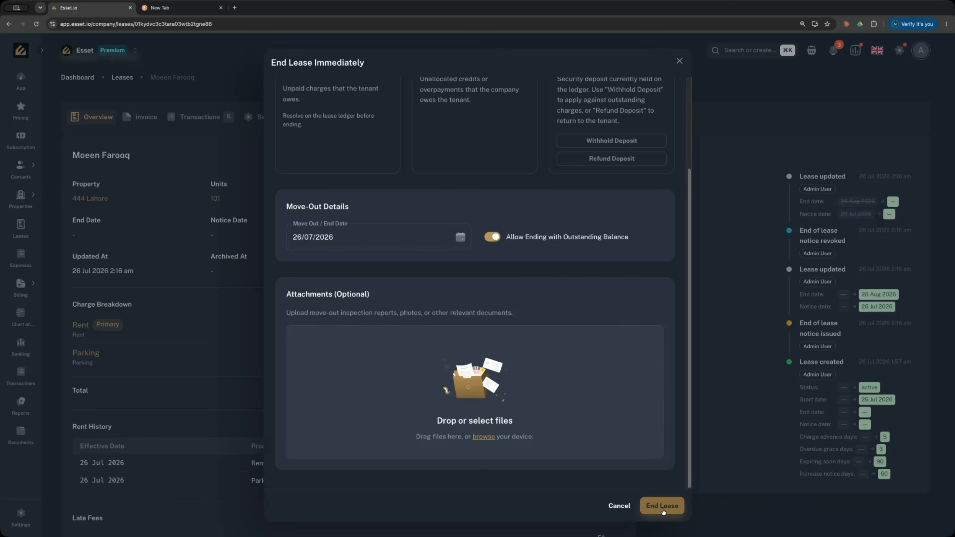
{"action": "left_click", "coordinate": [618, 509]}
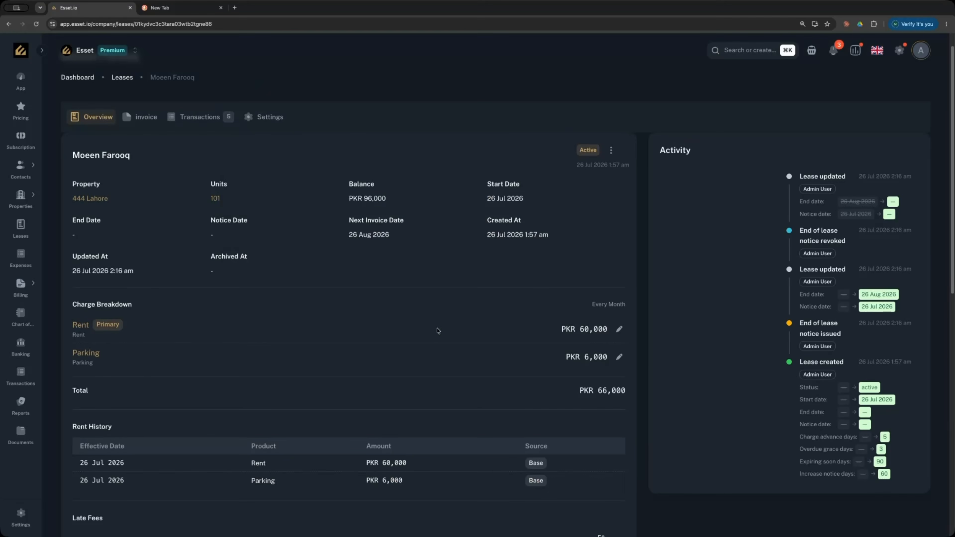
- Return from the lease overview to the list of all leases and open Bulk Charges
{"action": "scroll", "coordinate": [437, 331], "scroll_direction": "down", "scroll_amount": 8}
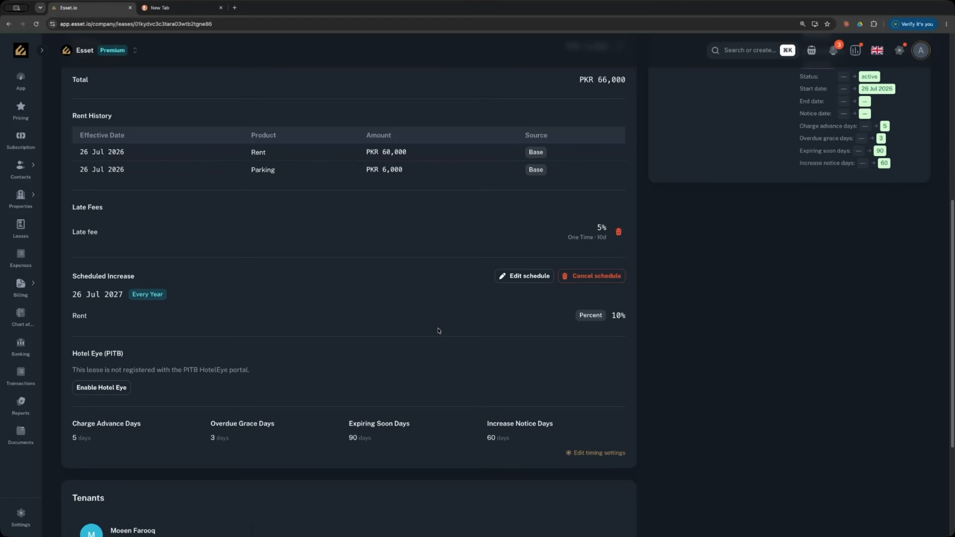
{"action": "scroll", "coordinate": [439, 331], "scroll_direction": "down", "scroll_amount": 4}
{"action": "scroll", "coordinate": [440, 331], "scroll_direction": "up", "scroll_amount": 10}
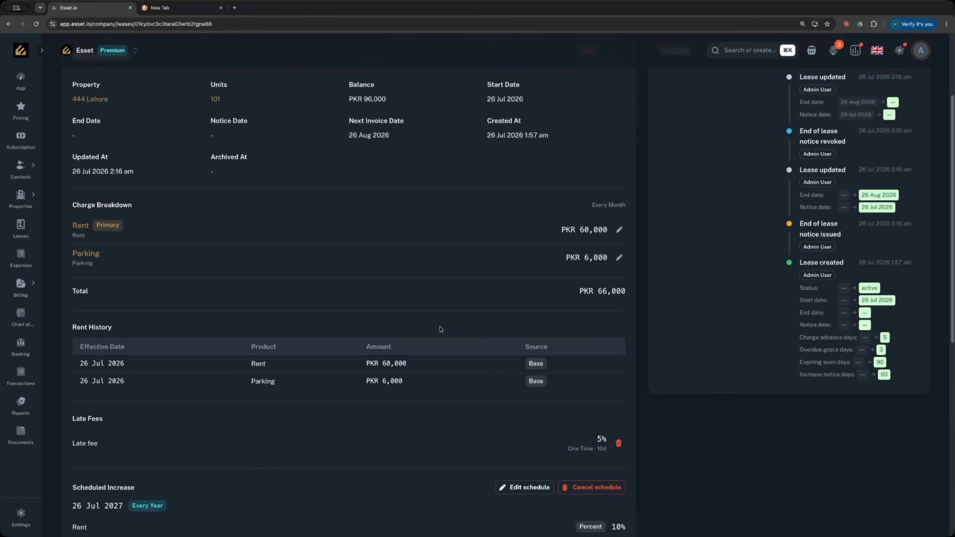
{"action": "scroll", "coordinate": [441, 330], "scroll_direction": "up", "scroll_amount": 3}
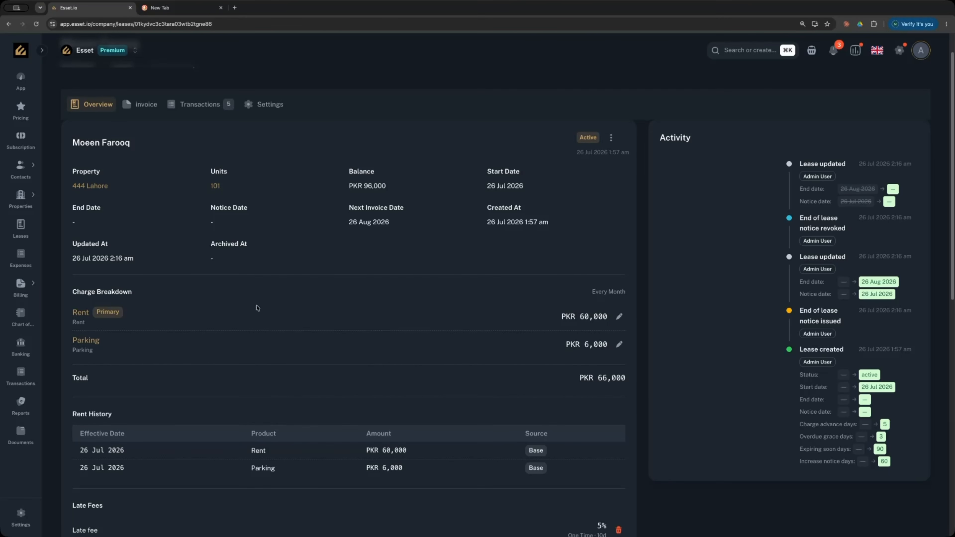
{"action": "left_click", "coordinate": [35, 235]}
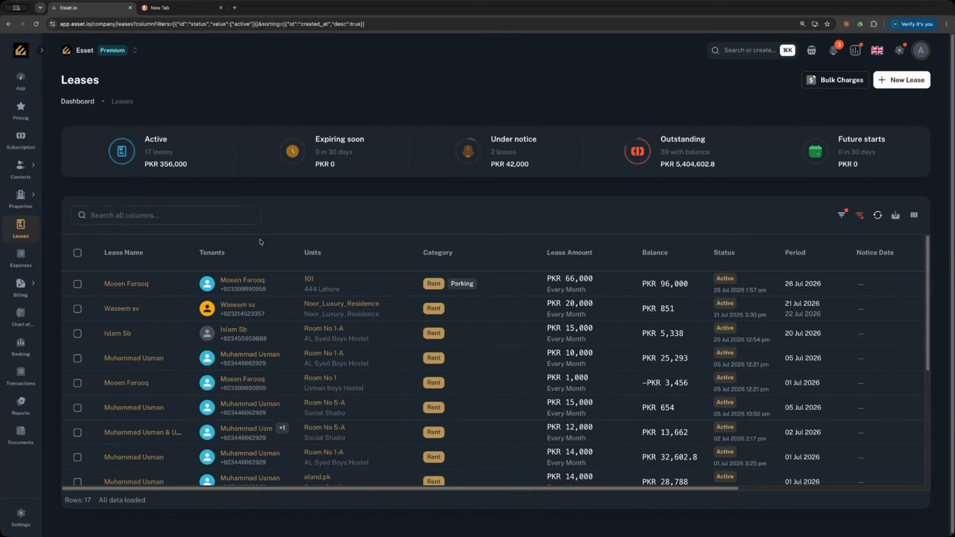
{"action": "left_click", "coordinate": [854, 81]}
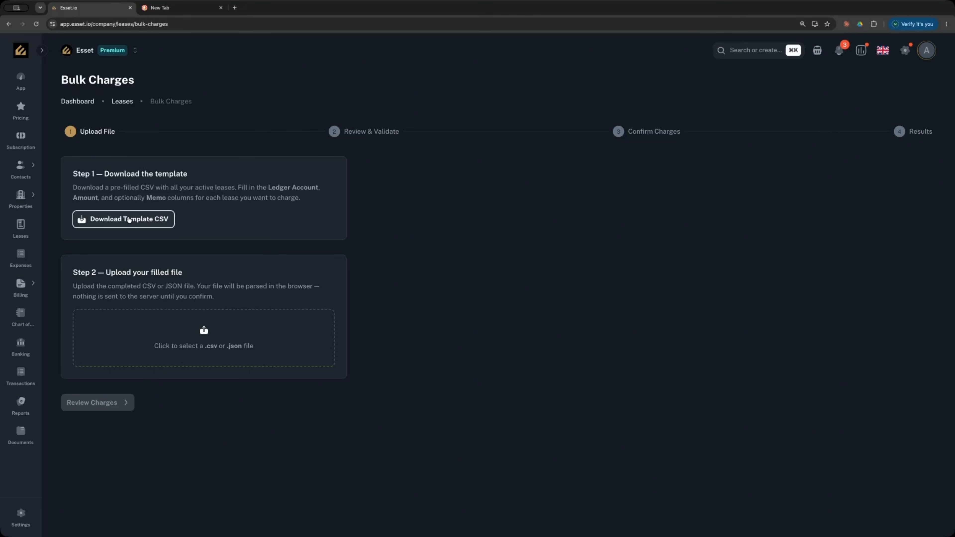
- Download the bulk charges template CSV and upload it from the Downloads folder for review
{"action": "left_click", "coordinate": [129, 219]}
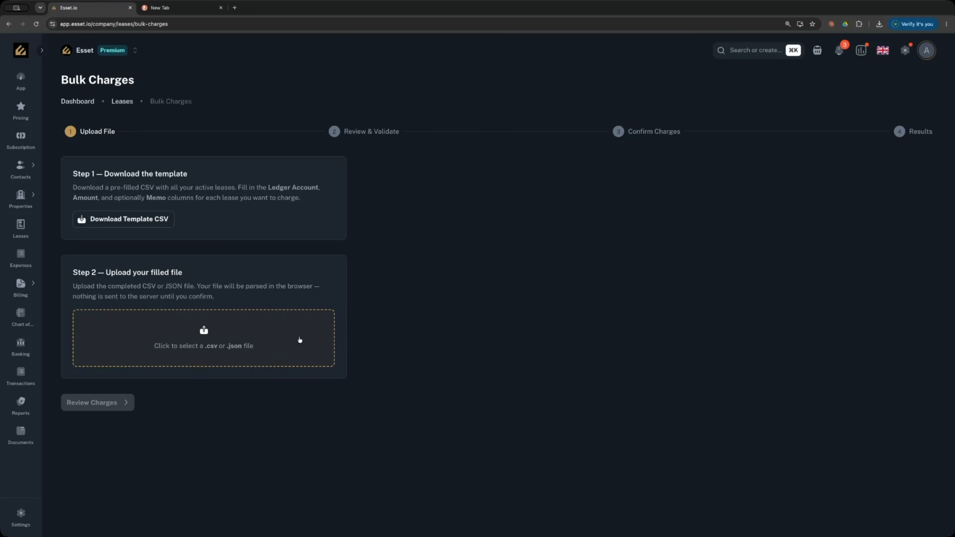
{"action": "left_click", "coordinate": [305, 334]}
{"action": "left_click", "coordinate": [439, 225]}
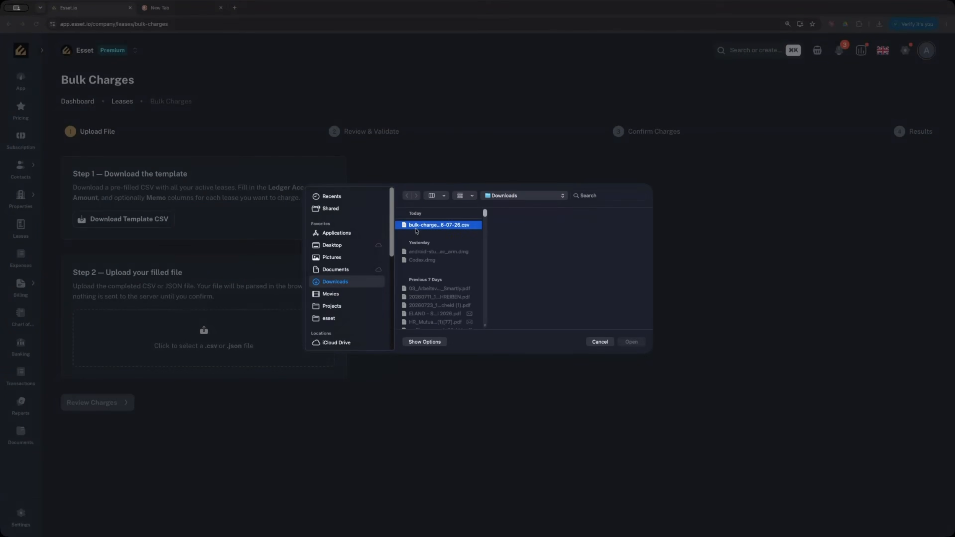
{"action": "left_click", "coordinate": [630, 342]}
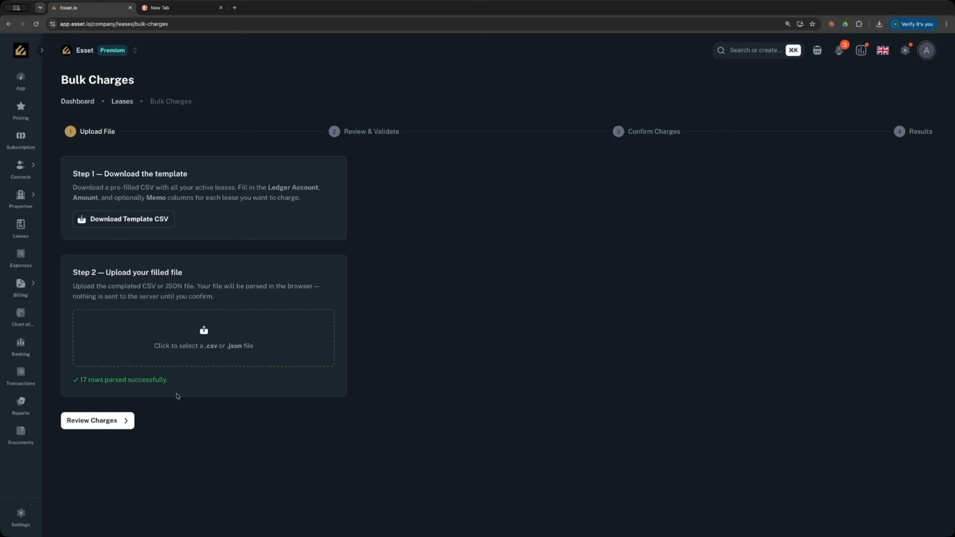
{"action": "left_click", "coordinate": [68, 421]}
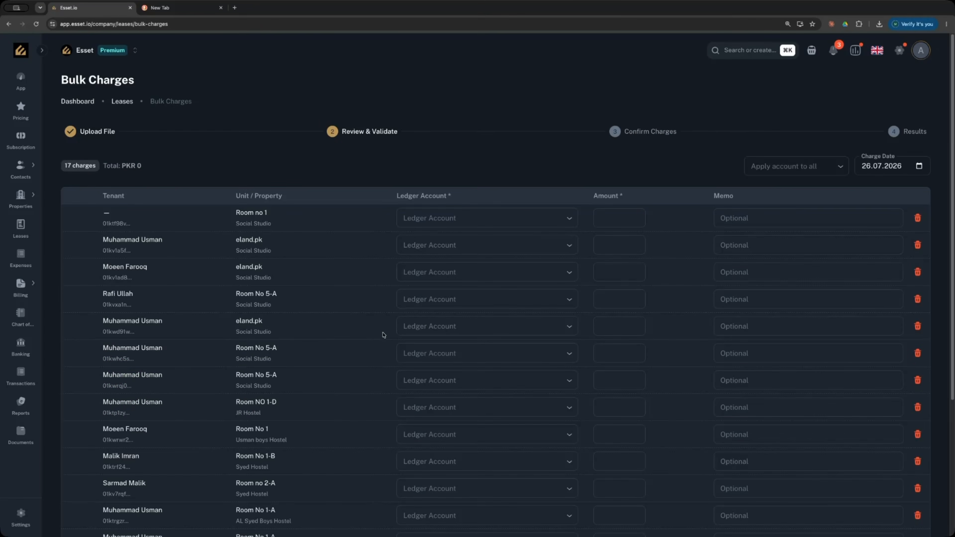
- Look through the parsed charge rows and remove the one without a tenant for Room no 1 at Social Studio
{"action": "scroll", "coordinate": [384, 335], "scroll_direction": "down", "scroll_amount": 5}
{"action": "scroll", "coordinate": [384, 335], "scroll_direction": "down", "scroll_amount": 1}
{"action": "scroll", "coordinate": [376, 302], "scroll_direction": "up", "scroll_amount": 3}
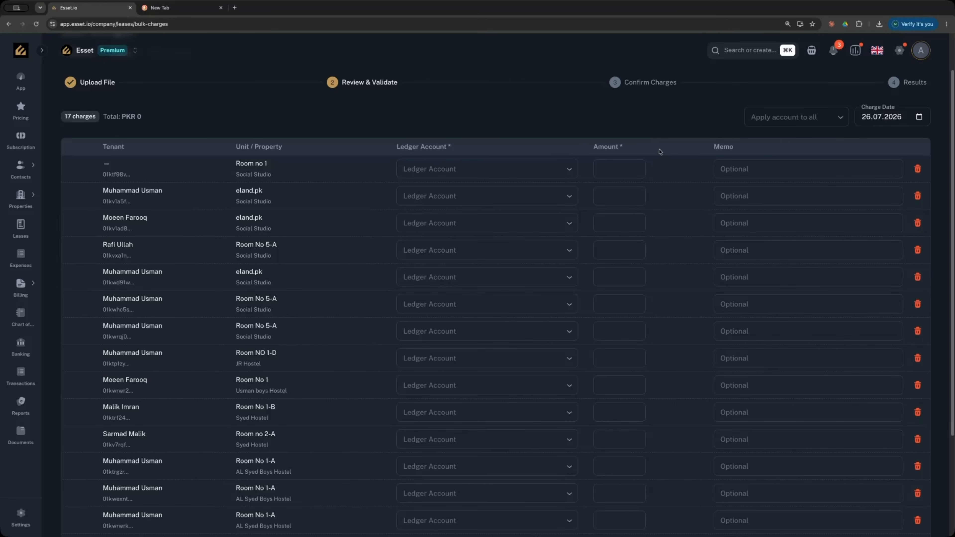
{"action": "scroll", "coordinate": [659, 181], "scroll_direction": "down", "scroll_amount": 3}
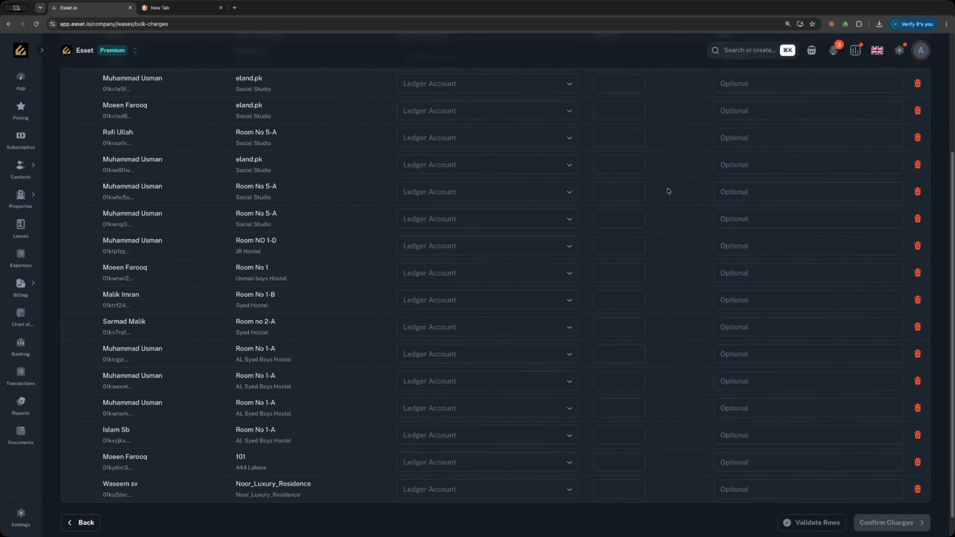
{"action": "scroll", "coordinate": [670, 188], "scroll_direction": "up", "scroll_amount": 5}
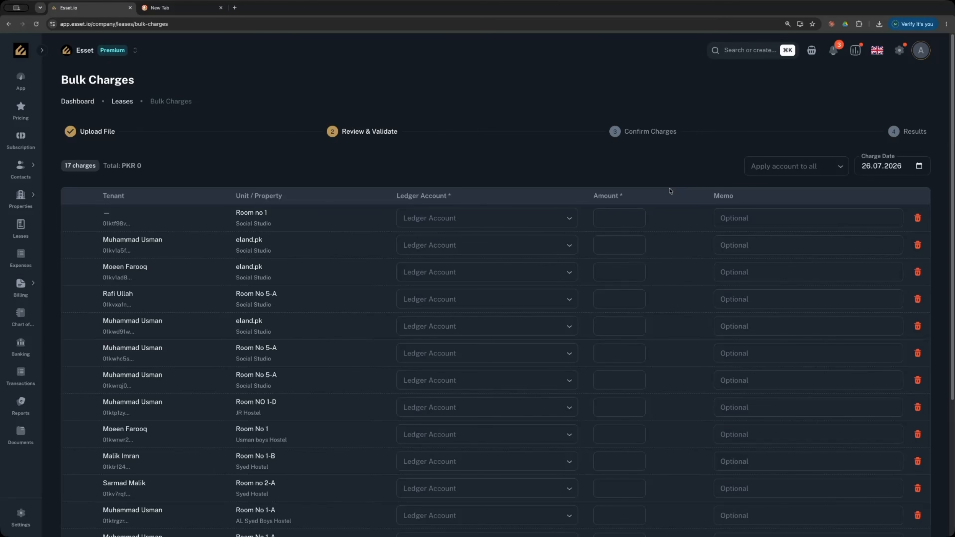
{"action": "left_click", "coordinate": [918, 218]}
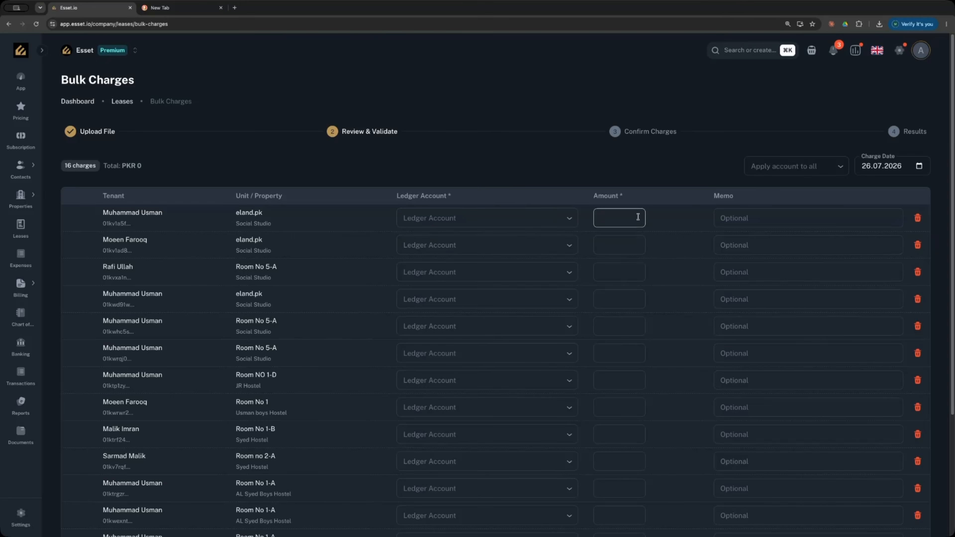
- Set the ledger accounts of the first three charge rows to Rent, Electricity Bill income and Admin
{"action": "left_click", "coordinate": [526, 219]}
{"action": "scroll", "coordinate": [477, 332], "scroll_direction": "down", "scroll_amount": 3}
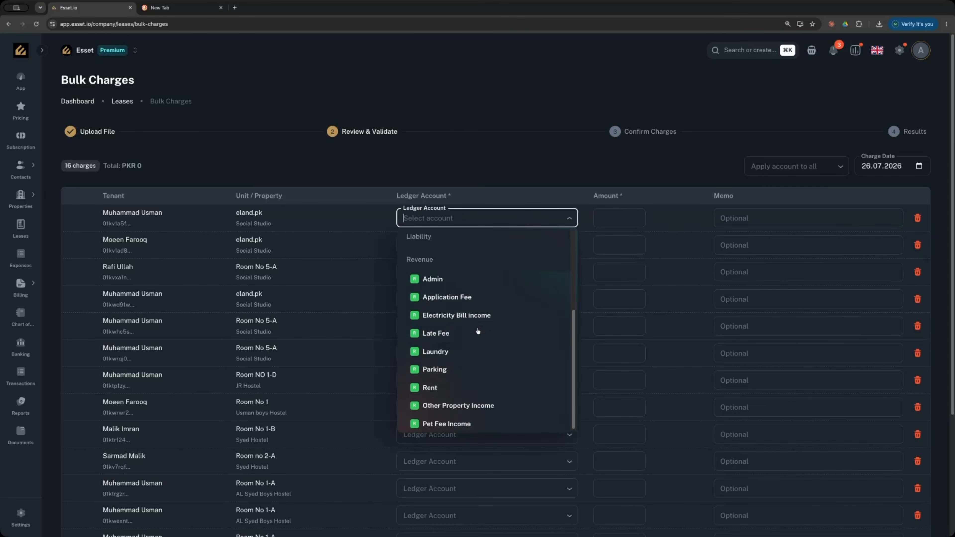
{"action": "left_click", "coordinate": [450, 387]}
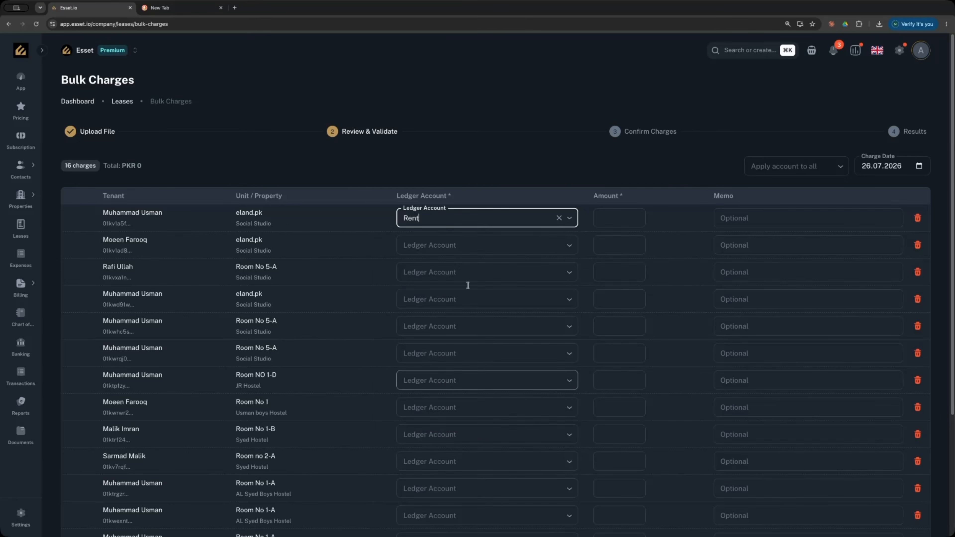
{"action": "left_click", "coordinate": [485, 245]}
{"action": "scroll", "coordinate": [447, 402], "scroll_direction": "down", "scroll_amount": 2}
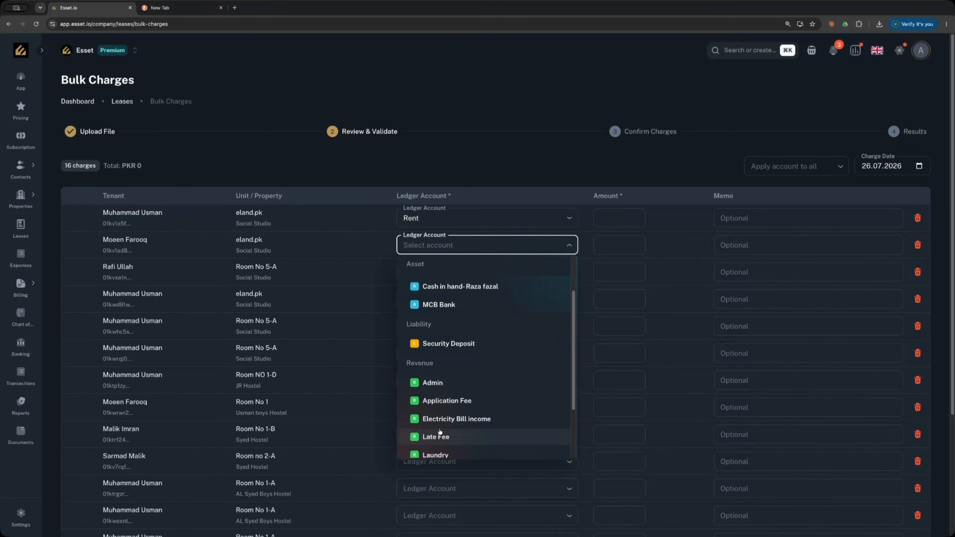
{"action": "left_click", "coordinate": [454, 419]}
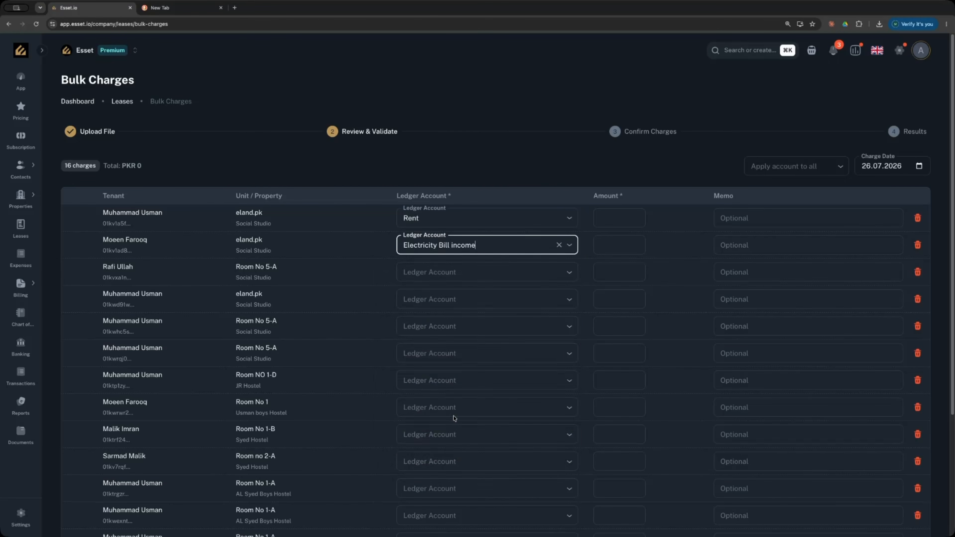
{"action": "left_click", "coordinate": [463, 272]}
{"action": "scroll", "coordinate": [436, 452], "scroll_direction": "down", "scroll_amount": 1}
{"action": "left_click", "coordinate": [436, 453]}
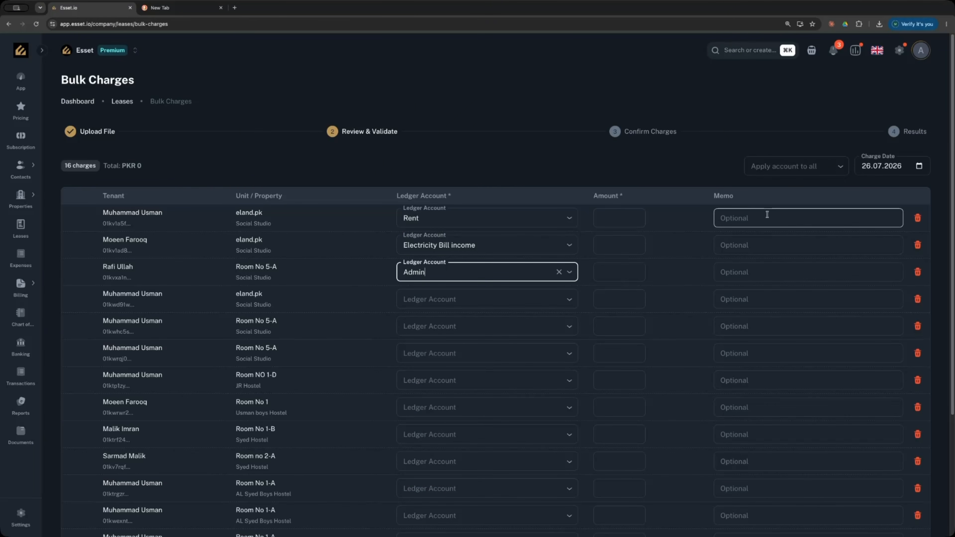
{"action": "left_click", "coordinate": [752, 220]}
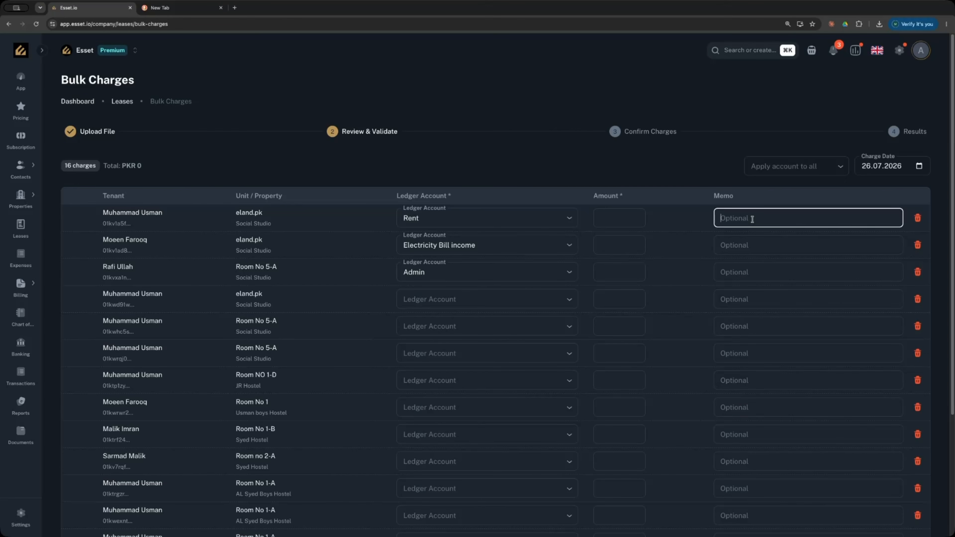
- Apply the Electricity Bill income ledger account to all charge rows
{"action": "left_click", "coordinate": [769, 170]}
{"action": "scroll", "coordinate": [790, 264], "scroll_direction": "down", "scroll_amount": 4}
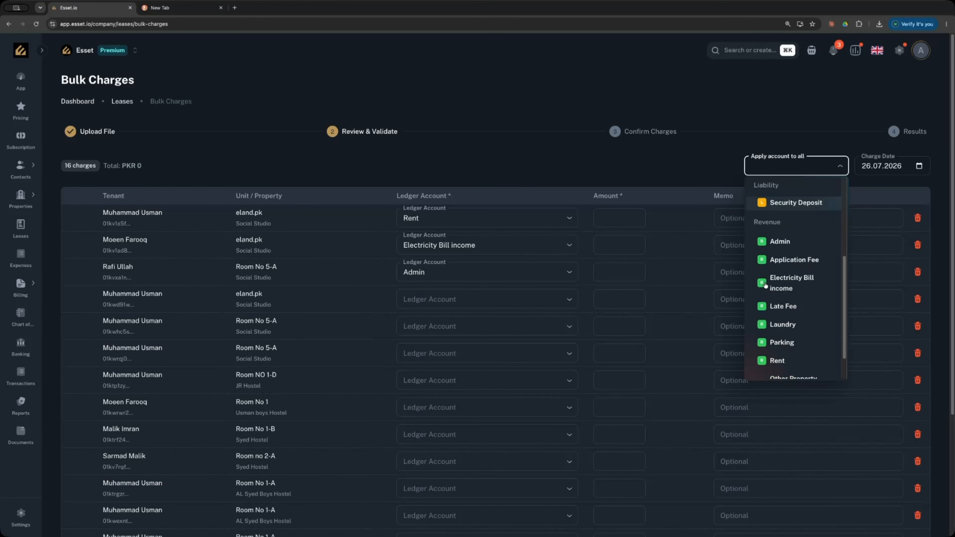
{"action": "scroll", "coordinate": [793, 294], "scroll_direction": "up", "scroll_amount": 2}
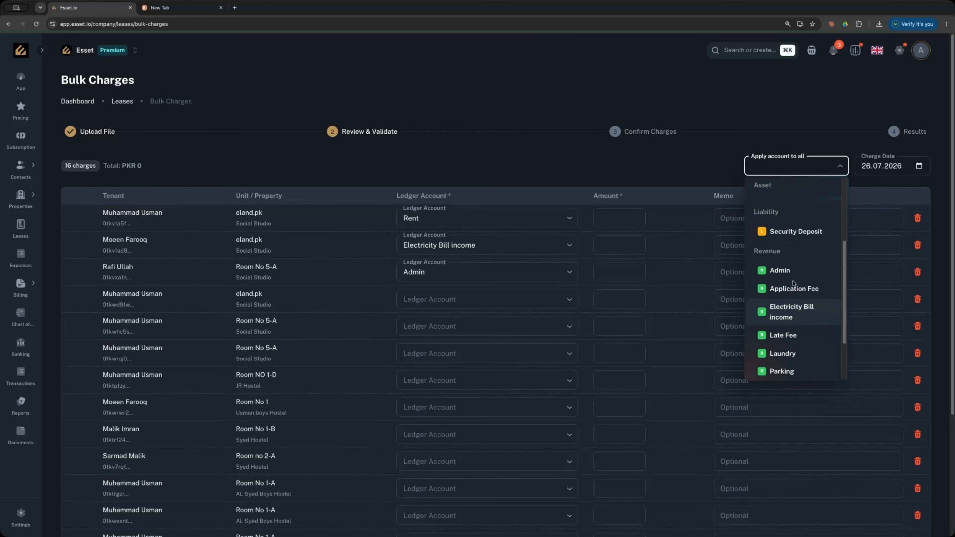
{"action": "scroll", "coordinate": [788, 295], "scroll_direction": "down", "scroll_amount": 3}
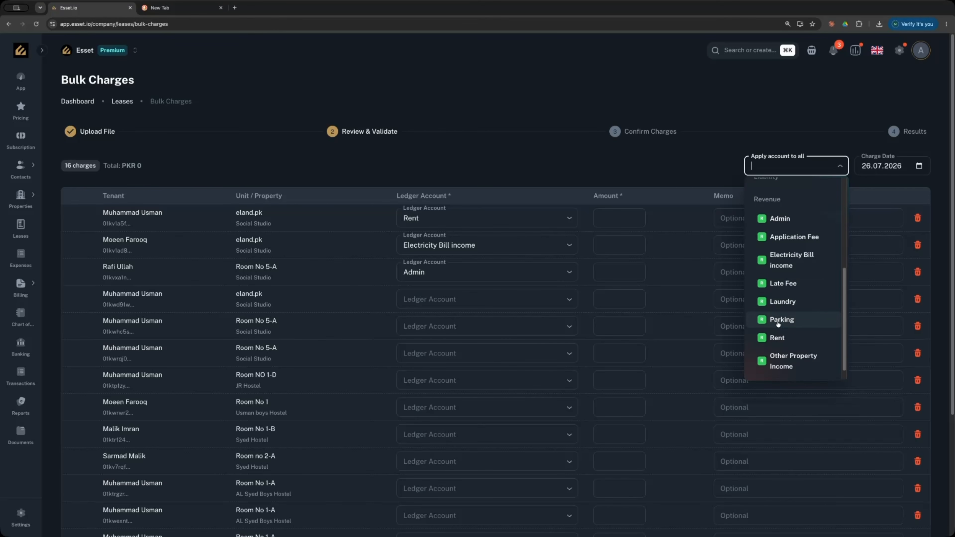
{"action": "left_click", "coordinate": [792, 261]}
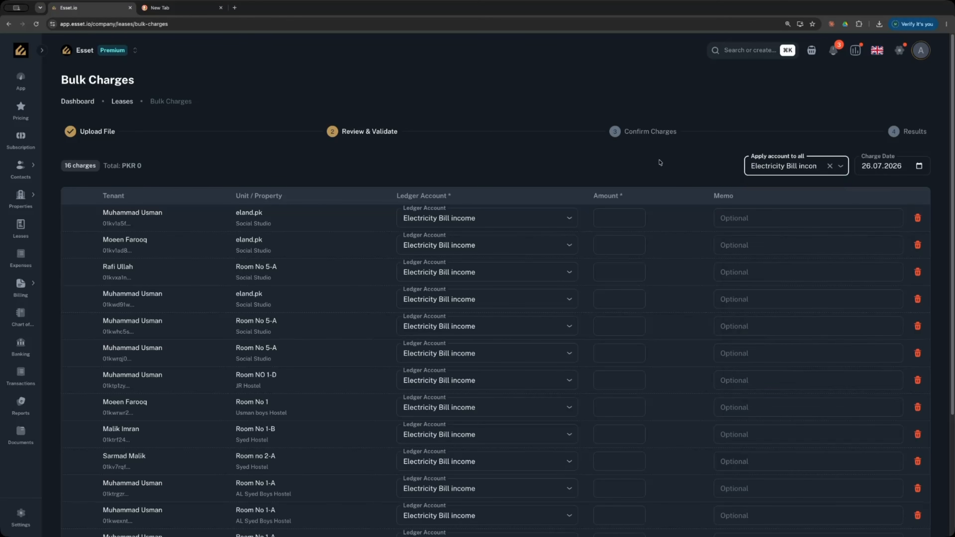
{"action": "scroll", "coordinate": [672, 254], "scroll_direction": "down", "scroll_amount": 3}
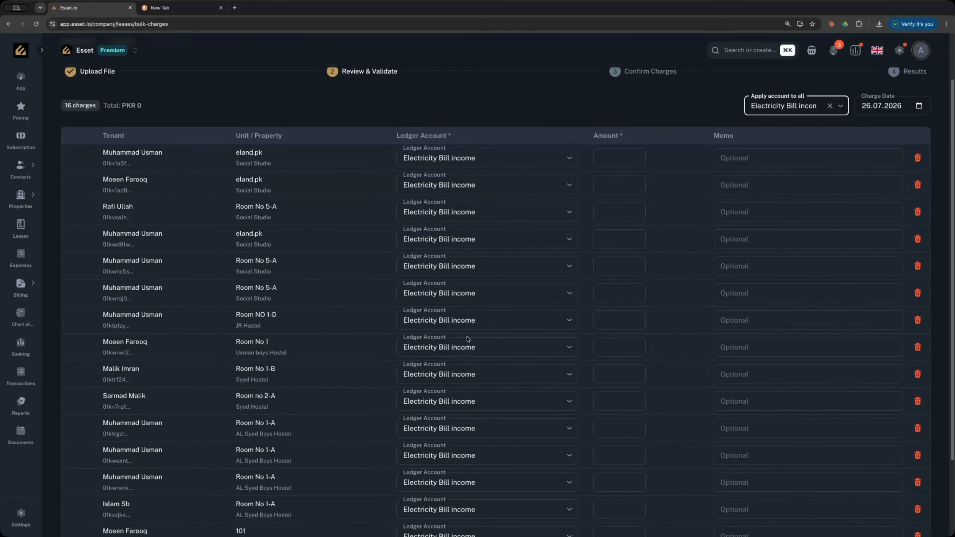
{"action": "scroll", "coordinate": [478, 328], "scroll_direction": "up", "scroll_amount": 2}
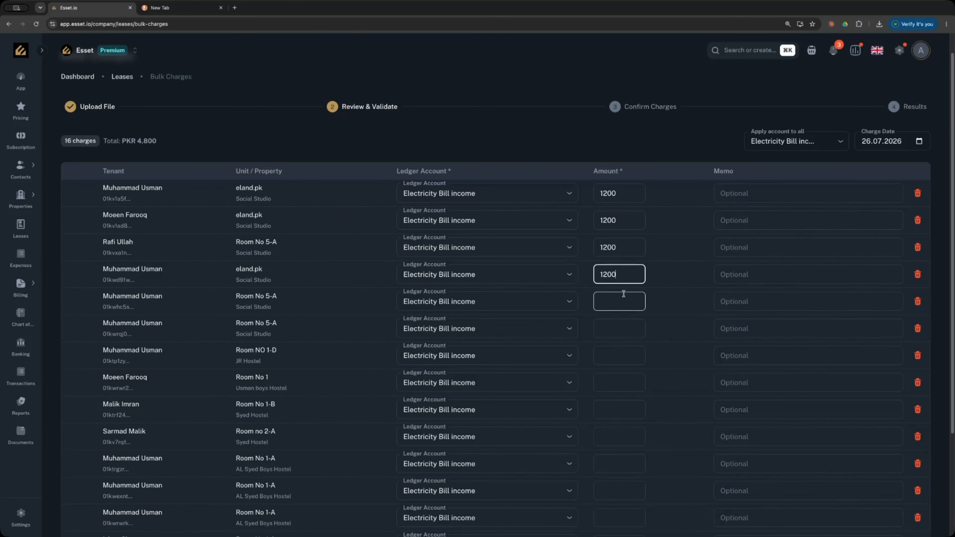
- Set the amount to 1200 for the fifth, sixth and seventh charge rows, ending with Room NO 1-D at JR Hostel
{"action": "left_click", "coordinate": [625, 295]}
{"action": "type", "text": "1200"}
{"action": "left_click", "coordinate": [617, 324]}
{"action": "type", "text": "1200"}
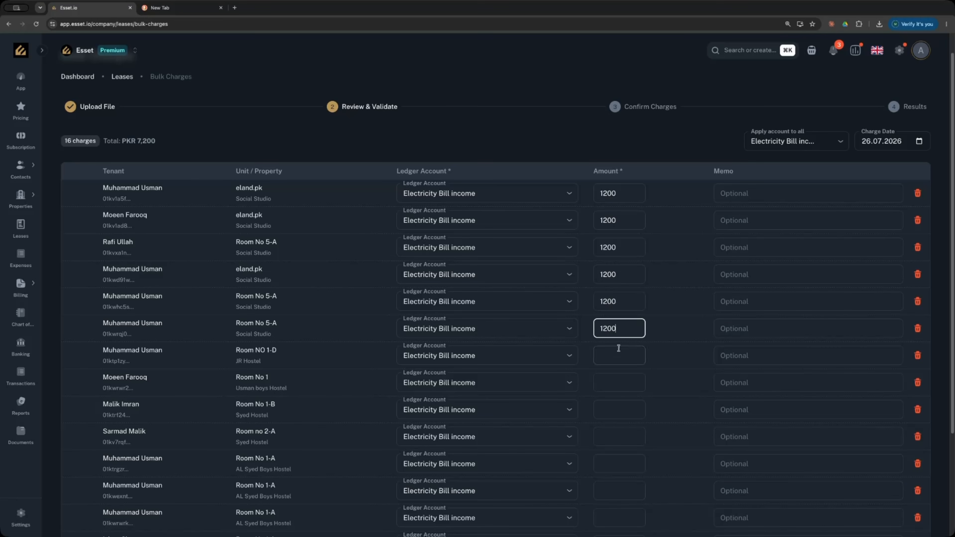
{"action": "left_click", "coordinate": [619, 351]}
{"action": "type", "text": "1200"}
{"action": "scroll", "coordinate": [660, 344], "scroll_direction": "down", "scroll_amount": 4}
{"action": "scroll", "coordinate": [669, 331], "scroll_direction": "up", "scroll_amount": 4}
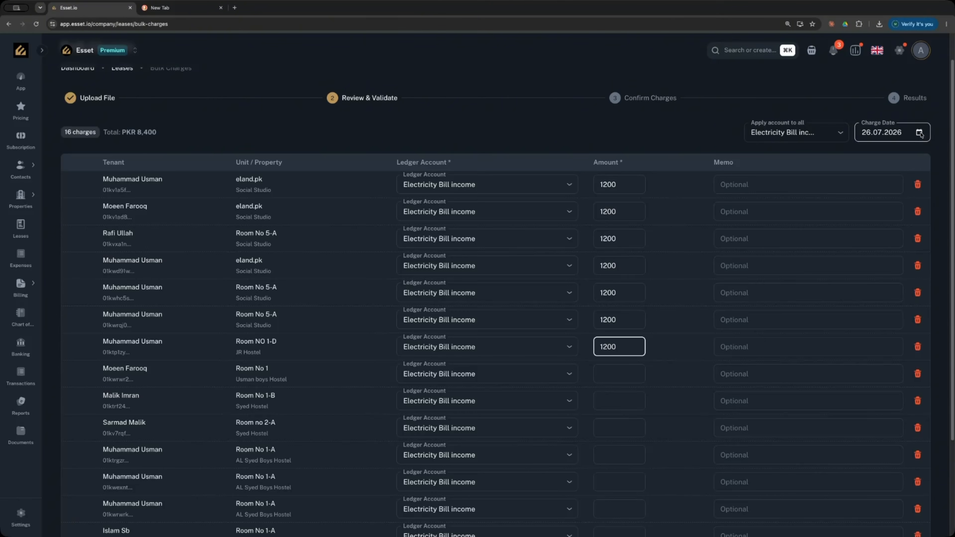
- Set the amount to 1200 for the remaining charge rows, from Room No 1 at Usman boys Hostel through Noor_Luxury_Residence
{"action": "scroll", "coordinate": [704, 277], "scroll_direction": "down", "scroll_amount": 4}
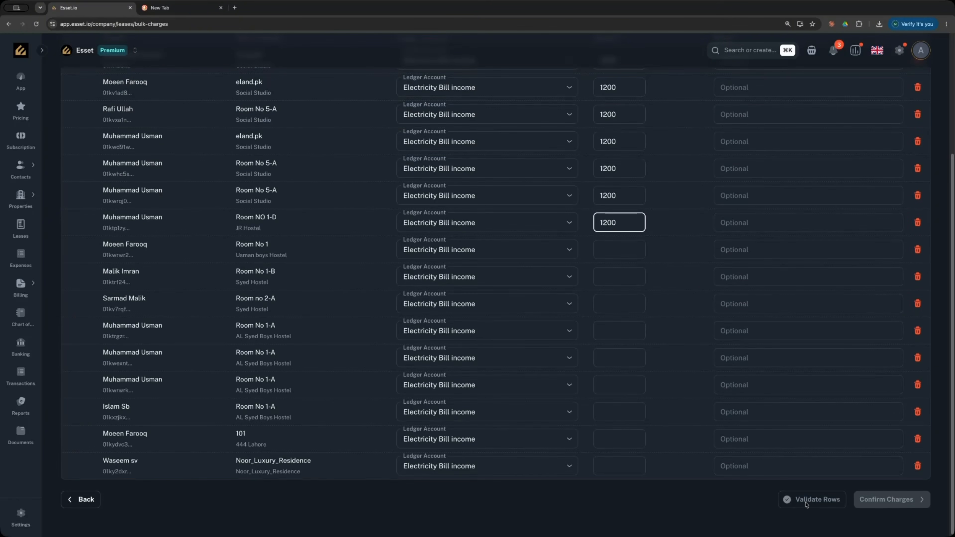
{"action": "left_click", "coordinate": [619, 250]}
{"action": "type", "text": "1200"}
{"action": "left_click", "coordinate": [619, 277]}
{"action": "type", "text": "1200"}
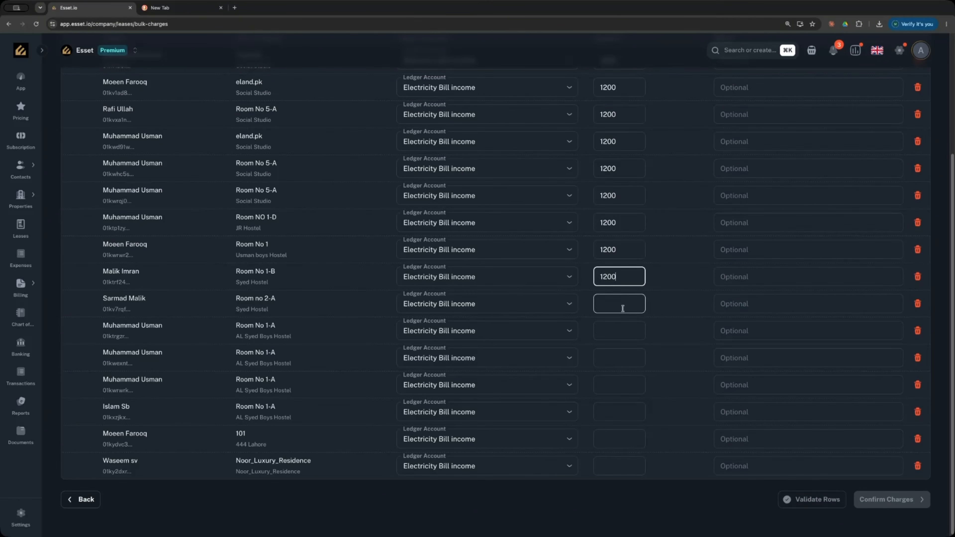
{"action": "left_click", "coordinate": [623, 305]}
{"action": "type", "text": "1200"}
{"action": "left_click", "coordinate": [620, 331]}
{"action": "type", "text": "1200"}
{"action": "left_click", "coordinate": [618, 357]}
{"action": "type", "text": "1200"}
{"action": "left_click", "coordinate": [611, 384]}
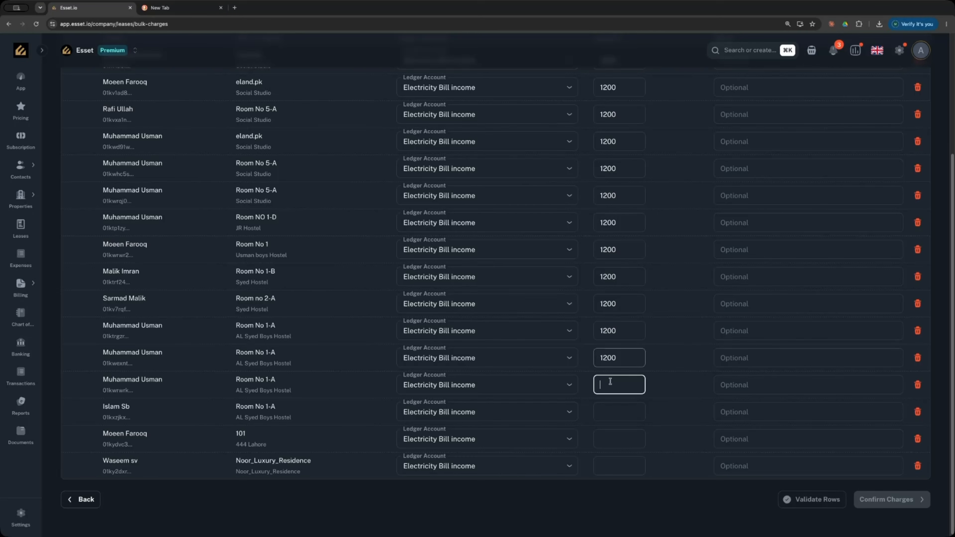
{"action": "type", "text": "1200"}
{"action": "left_click", "coordinate": [612, 413]}
{"action": "type", "text": "1200"}
{"action": "left_click", "coordinate": [619, 440]}
{"action": "type", "text": "1200"}
{"action": "left_click", "coordinate": [626, 469]}
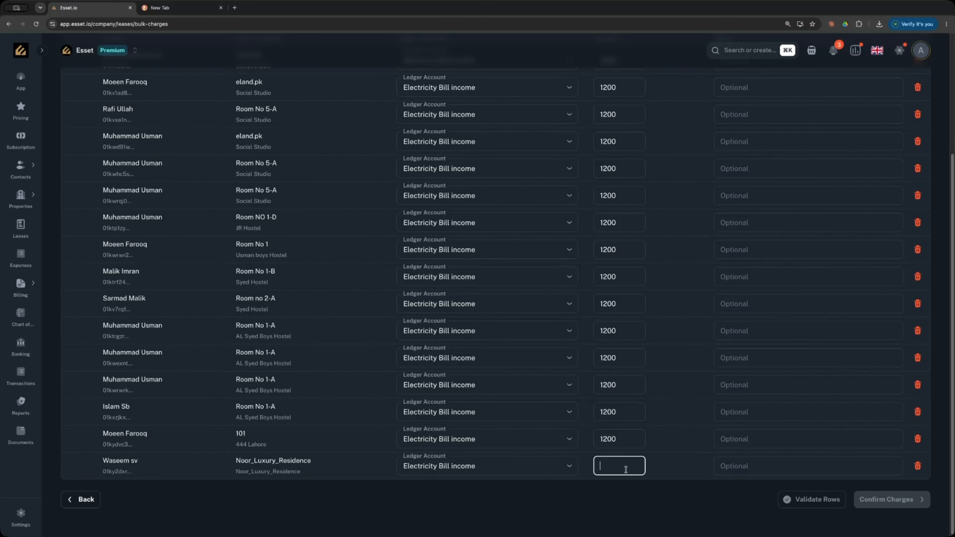
{"action": "type", "text": "1200"}
- Validate the charge rows and open the charge confirmation, going back without posting the charges
{"action": "left_click", "coordinate": [813, 500]}
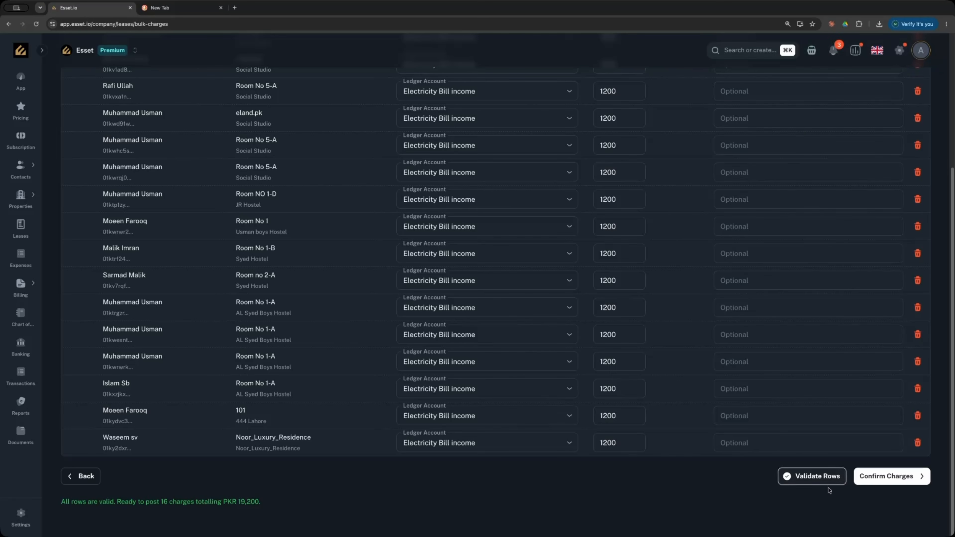
{"action": "left_click", "coordinate": [878, 485]}
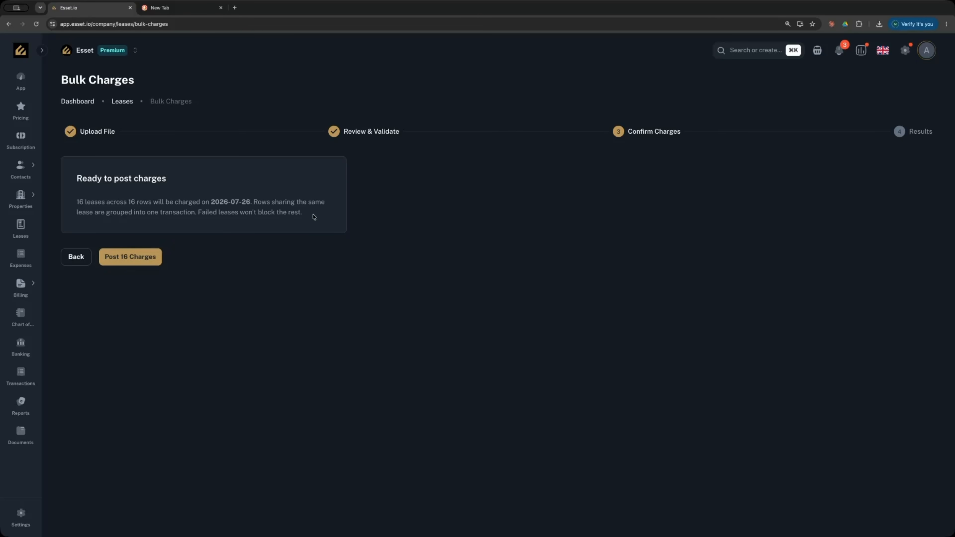
{"action": "left_click", "coordinate": [72, 257]}
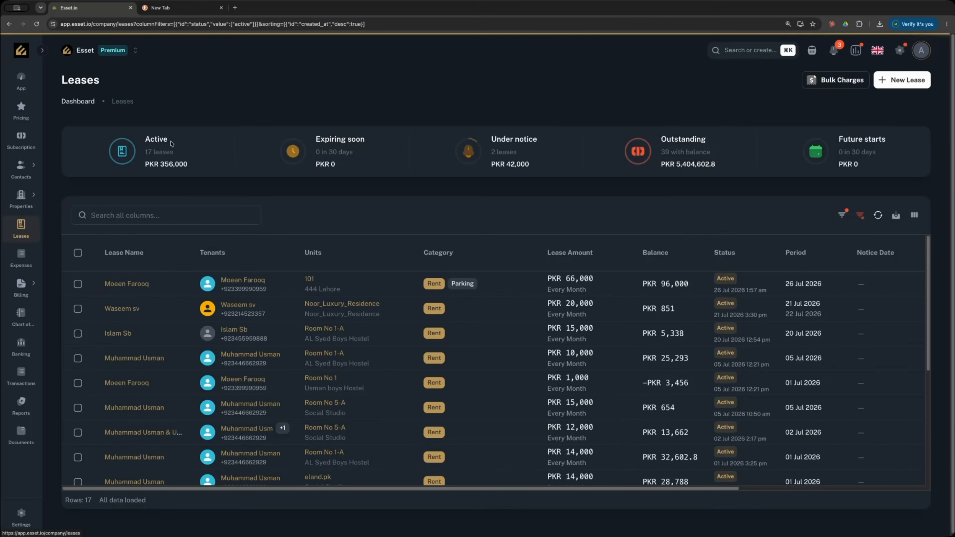